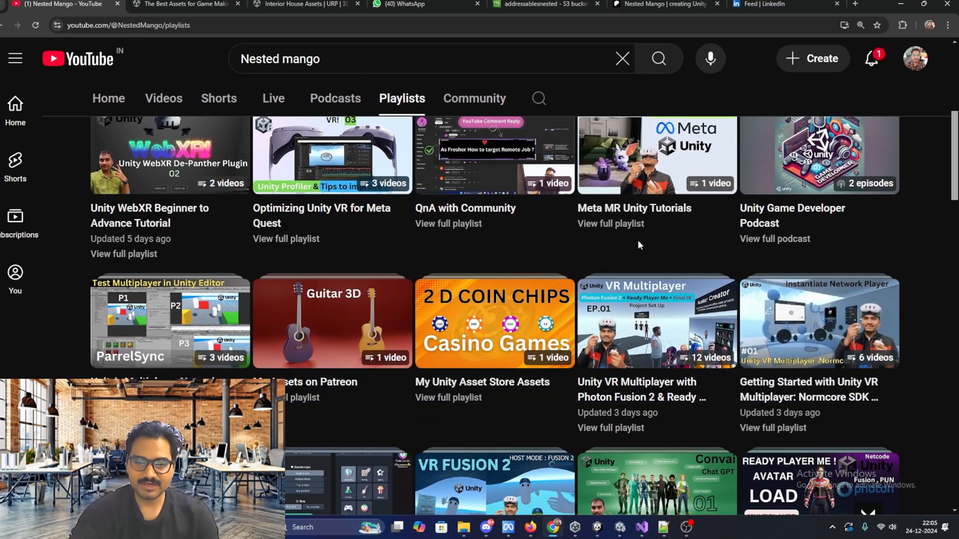
# - Browse the Nested Mango channel's YouTube playlists to find the Unity Addressable Tutorials playlist
pyautogui.scroll(-4, 540, 240)
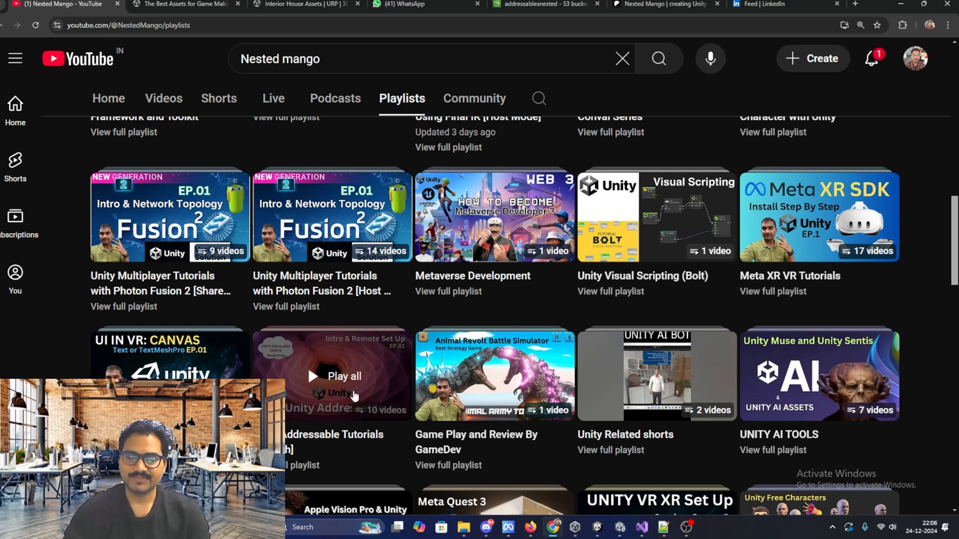
pyautogui.scroll(12, 354, 396)
pyautogui.scroll(5, 355, 396)
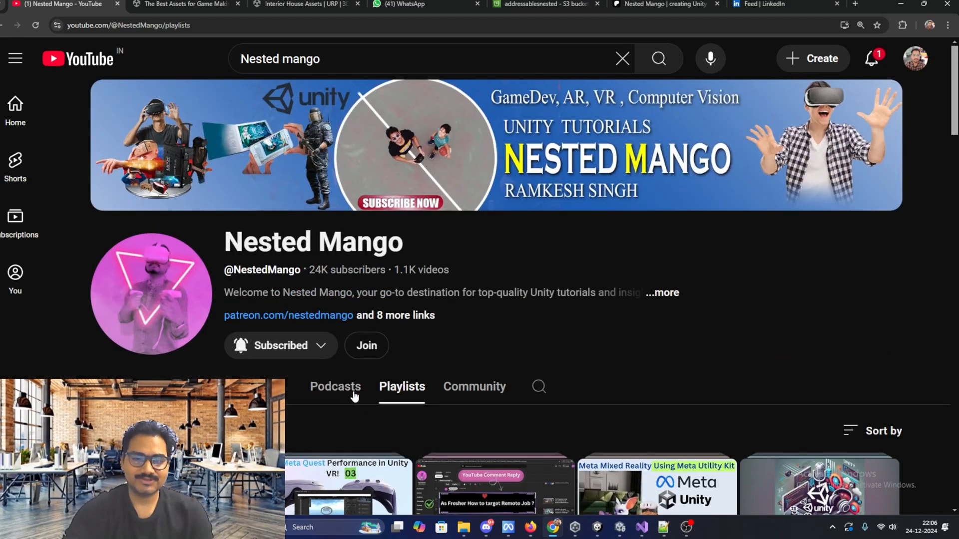
pyautogui.scroll(-15, 351, 363)
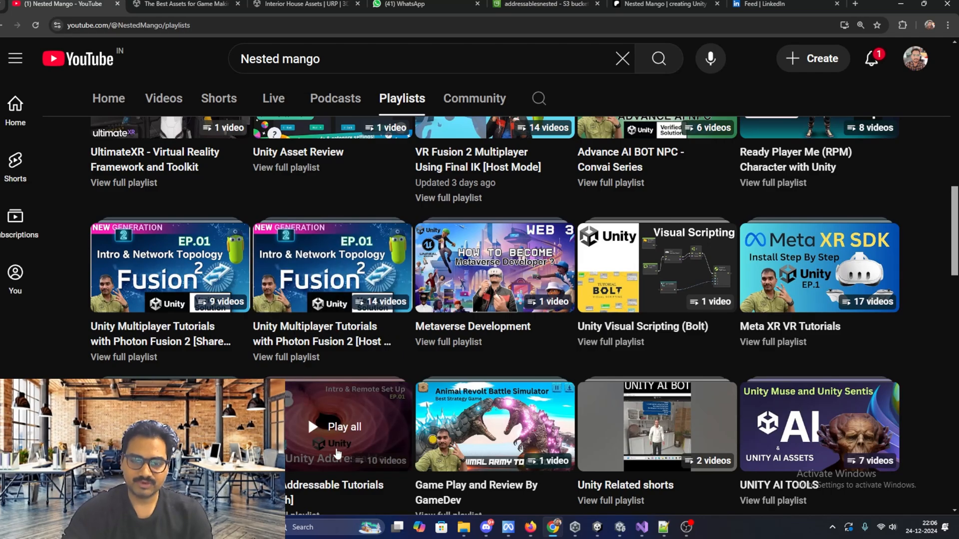
# - Switch to the Nested Mango Patreon shop and find the Addressable Scene Load with Loading product
pyautogui.click(668, 3)
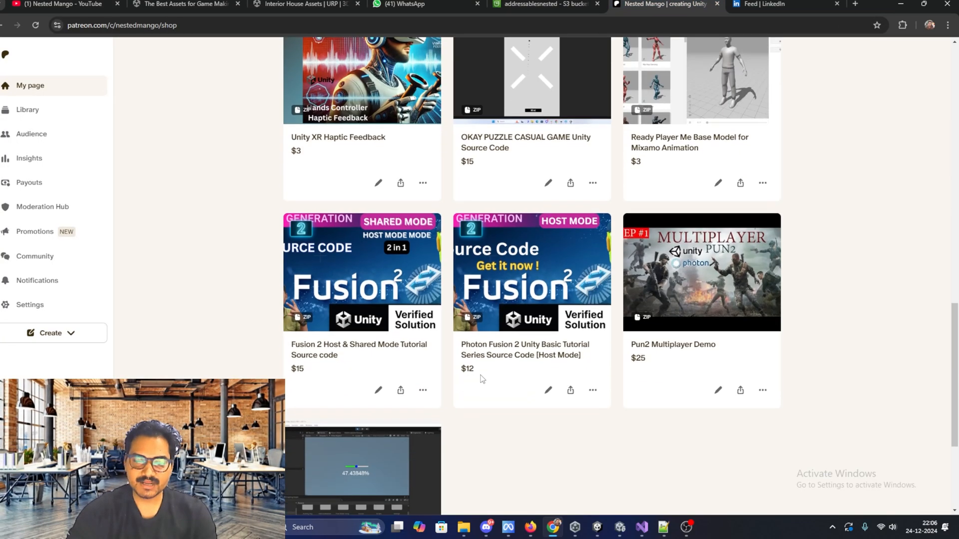
pyautogui.scroll(-3, 479, 374)
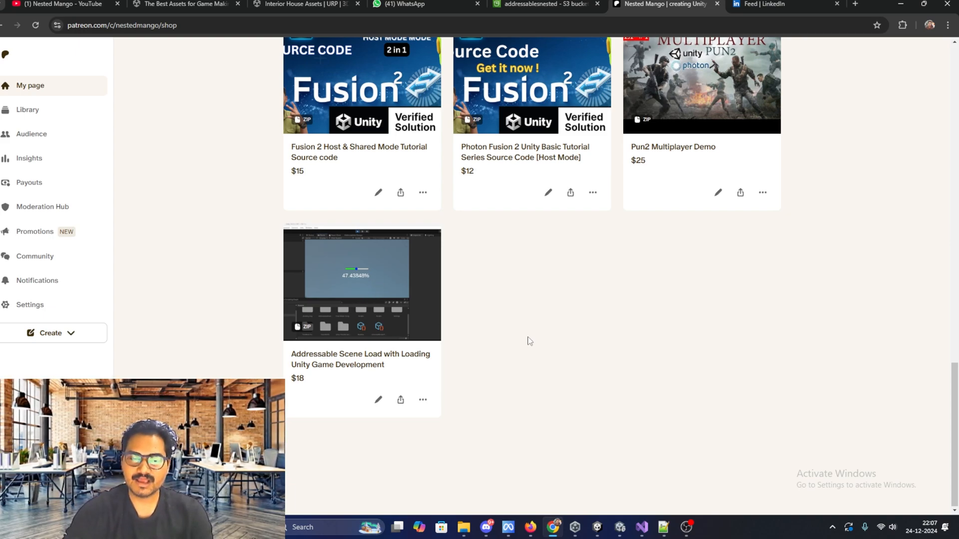
# - Switch to the Unity project and inspect the components of the SceneAddressables object in FirstScene
pyautogui.click(619, 533)
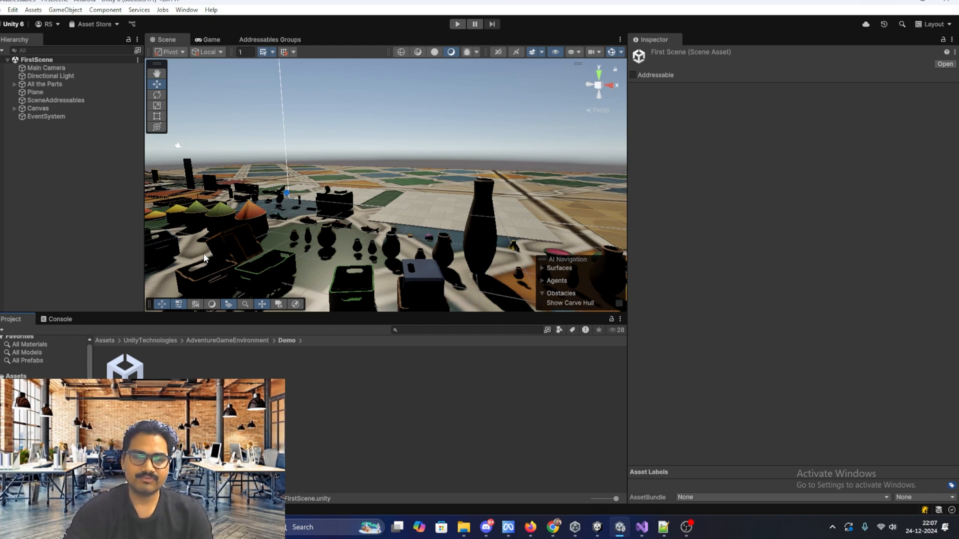
pyautogui.click(63, 100)
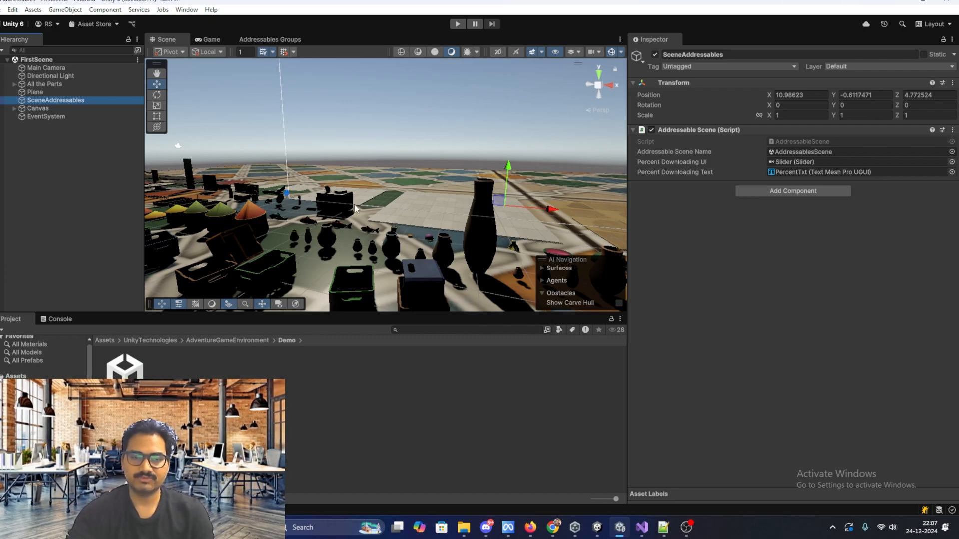
# - Return to the Patreon shop in the browser and review its products from the last one up to the page header
pyautogui.hotkey('alt', 'Tab')
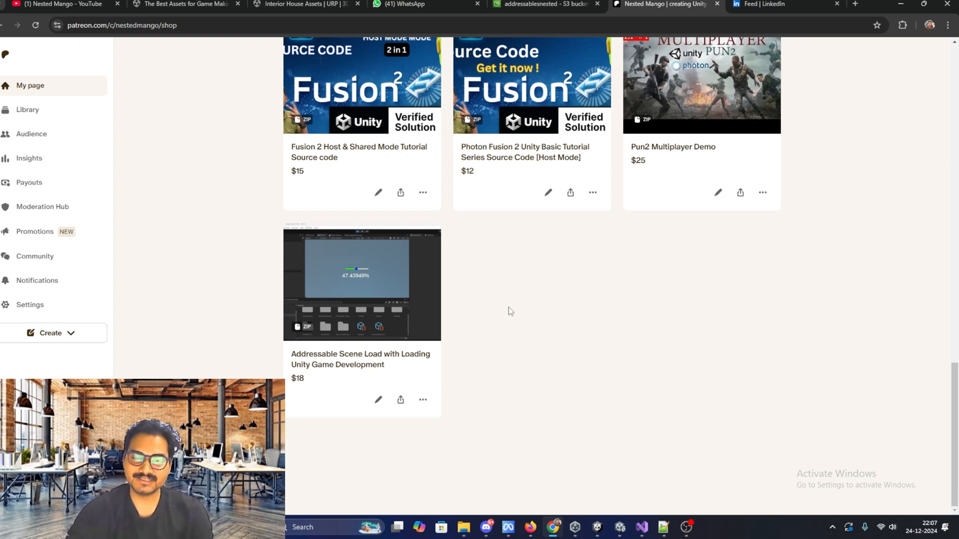
pyautogui.scroll(2, 509, 307)
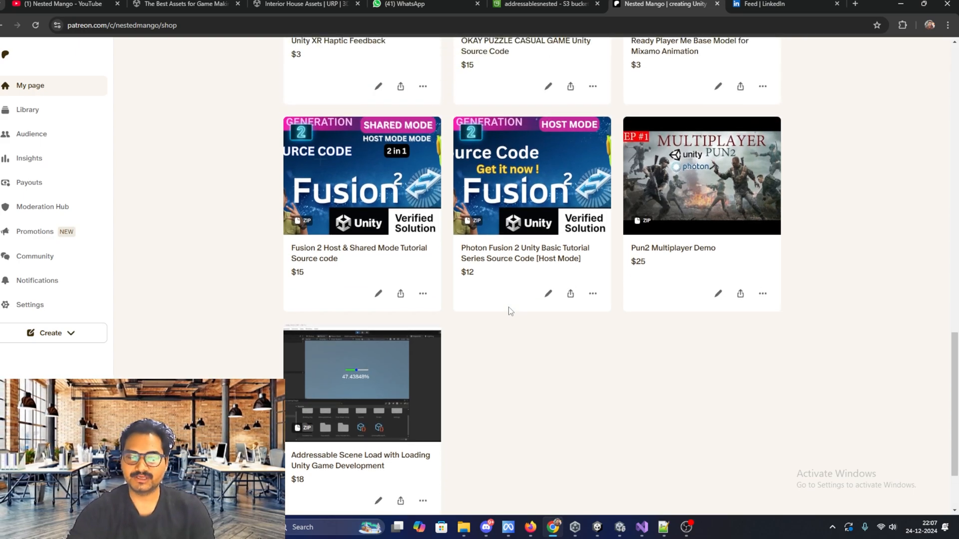
pyautogui.scroll(-2, 509, 307)
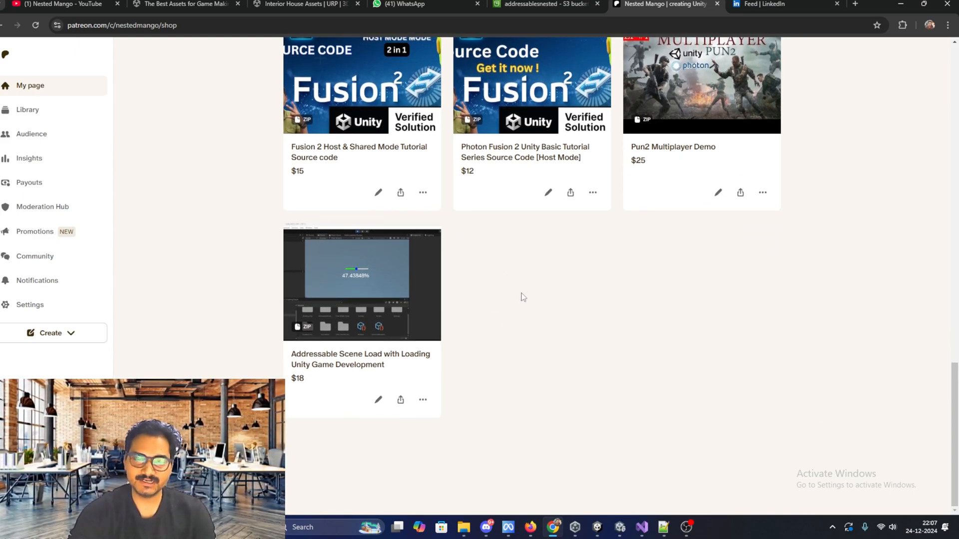
pyautogui.scroll(3, 538, 280)
pyautogui.scroll(-2, 539, 284)
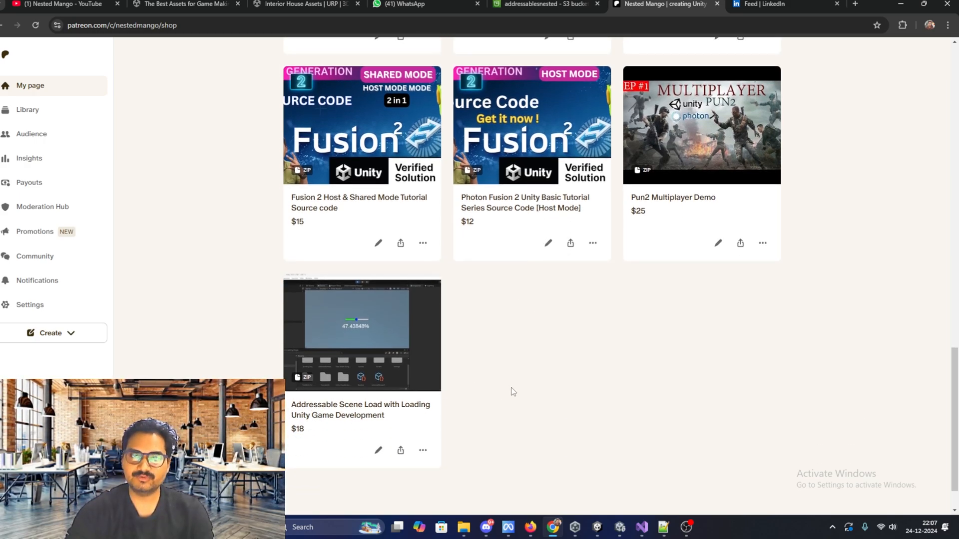
pyautogui.scroll(15, 554, 324)
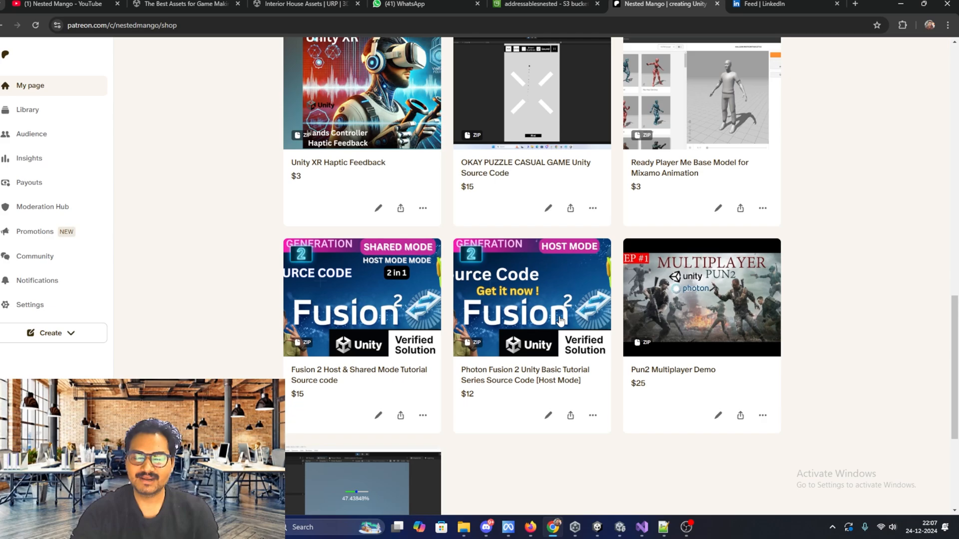
pyautogui.scroll(5, 561, 320)
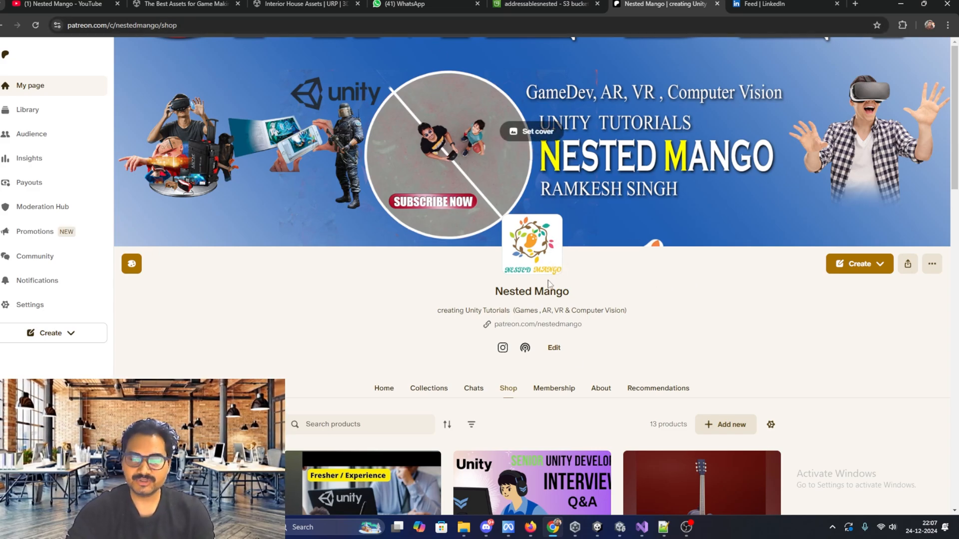
# - Search Windows for Paint and open it with a blank canvas
pyautogui.click(315, 528)
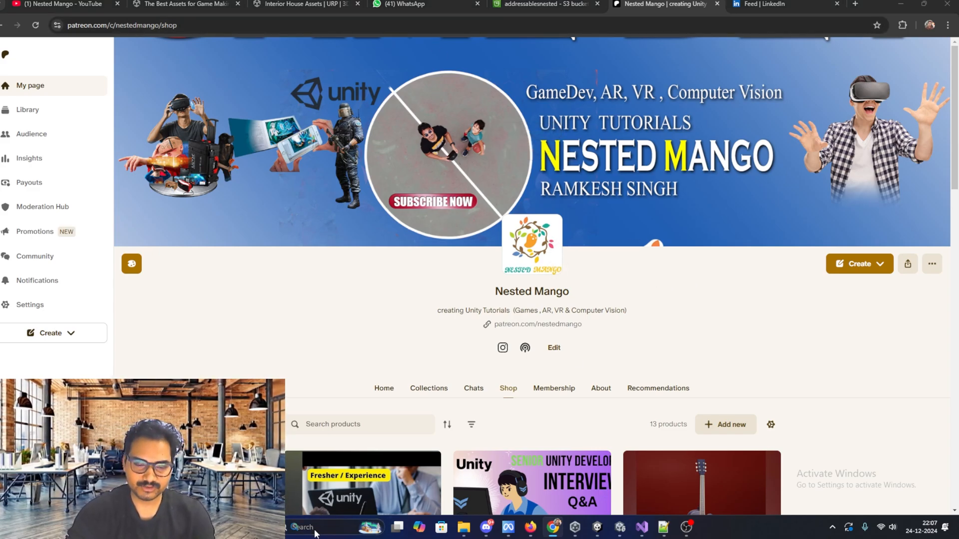
pyautogui.write('Paint')
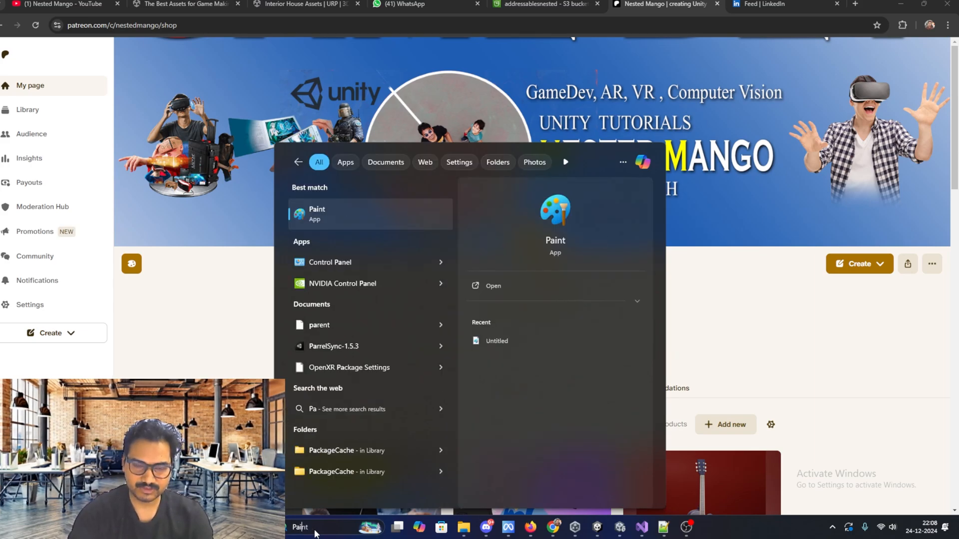
pyautogui.press('Return')
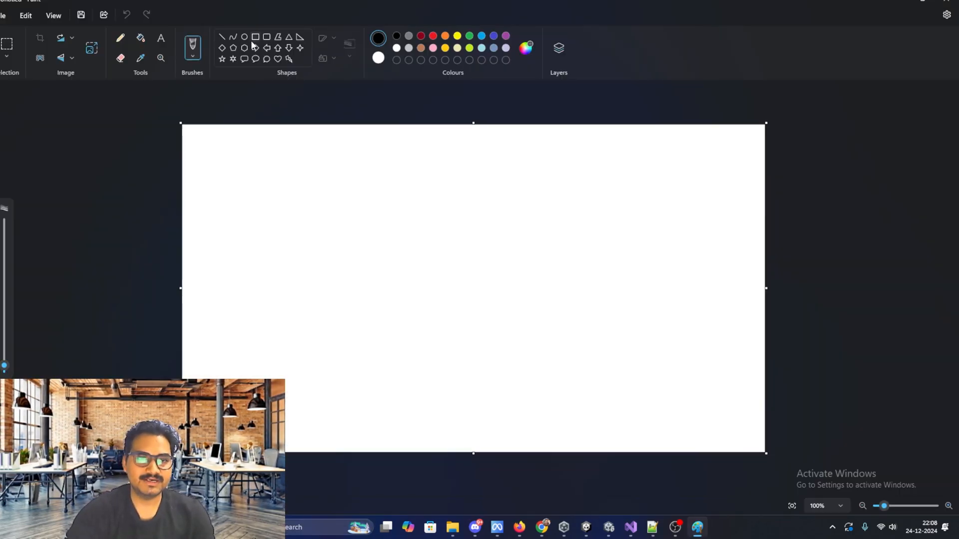
# - Draw an oval speech bubble at the upper middle of the canvas and label it "Server" inside
pyautogui.click(256, 59)
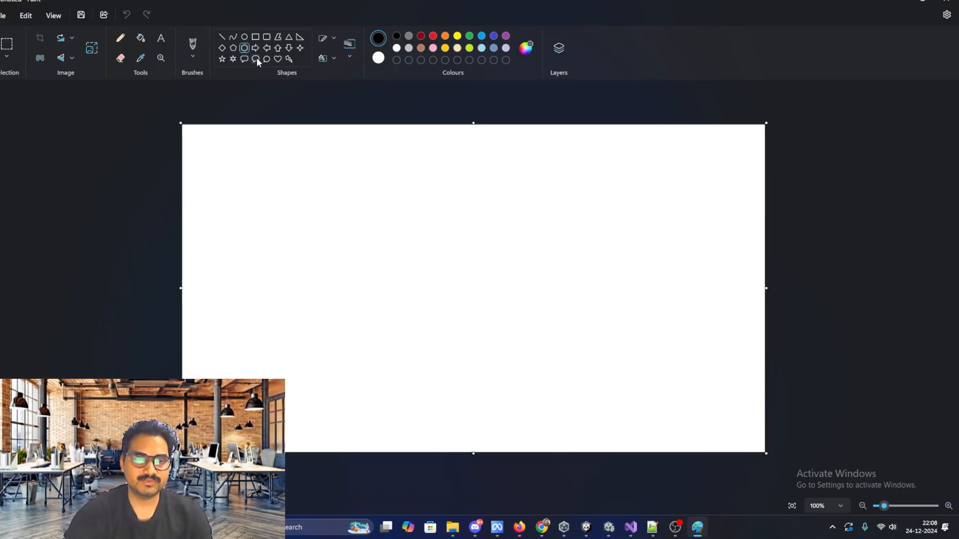
pyautogui.moveTo(405, 152); pyautogui.dragTo(538, 266)
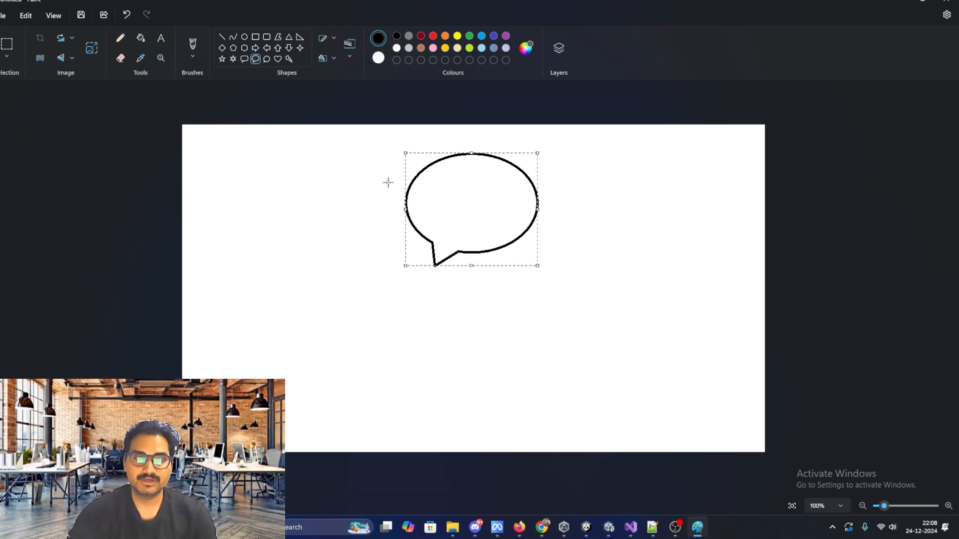
pyautogui.click(160, 38)
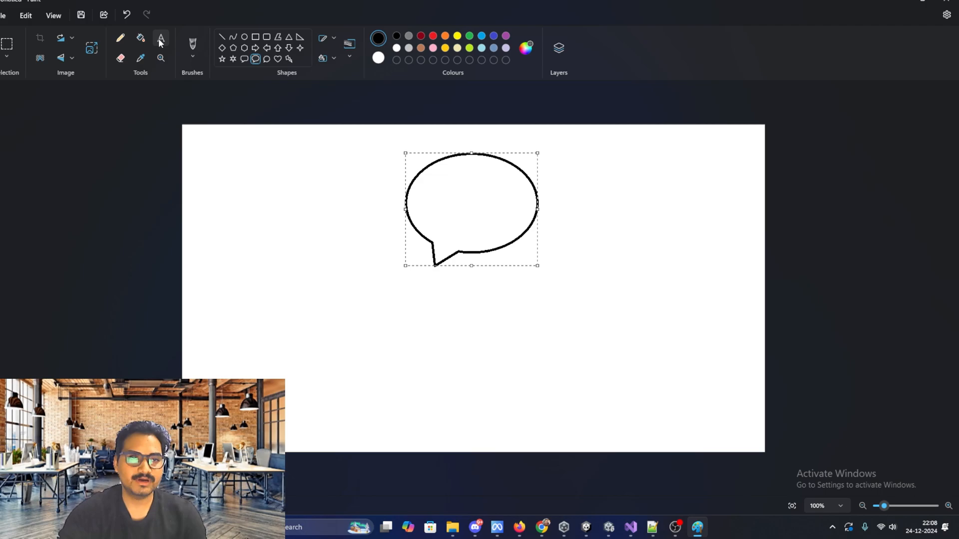
pyautogui.click(444, 203)
pyautogui.write('Server')
# - Draw three rounded rectangles in a row below the server bubble, two narrow ones and one wider one
pyautogui.click(266, 36)
pyautogui.moveTo(205, 316); pyautogui.dragTo(266, 403)
pyautogui.moveTo(324, 313)
pyautogui.mouseDown()
pyautogui.moveTo(366, 379)
pyautogui.moveTo(373, 414)
pyautogui.mouseUp()
pyautogui.moveTo(443, 305); pyautogui.dragTo(553, 434)
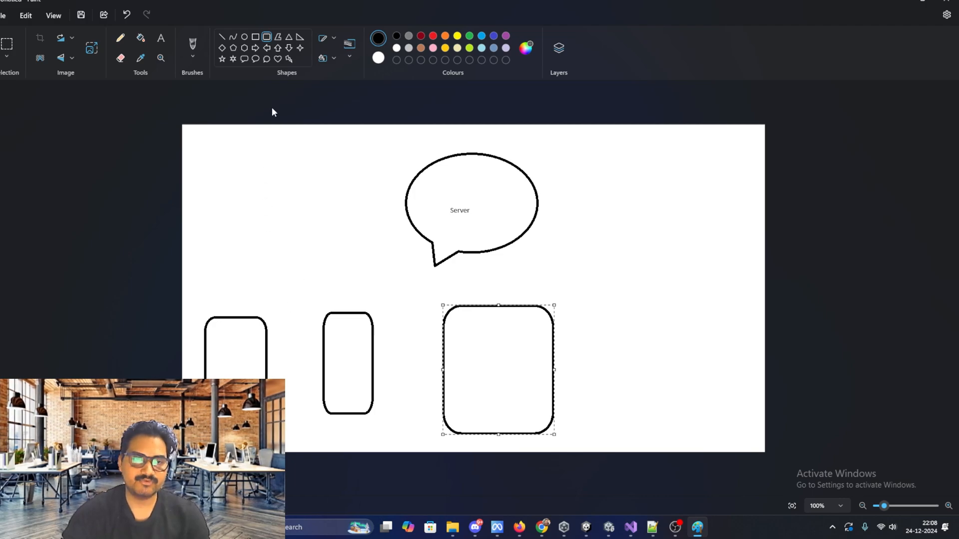
# - Connect the server bubble to each of the three rounded rectangles with a curved line
pyautogui.click(233, 38)
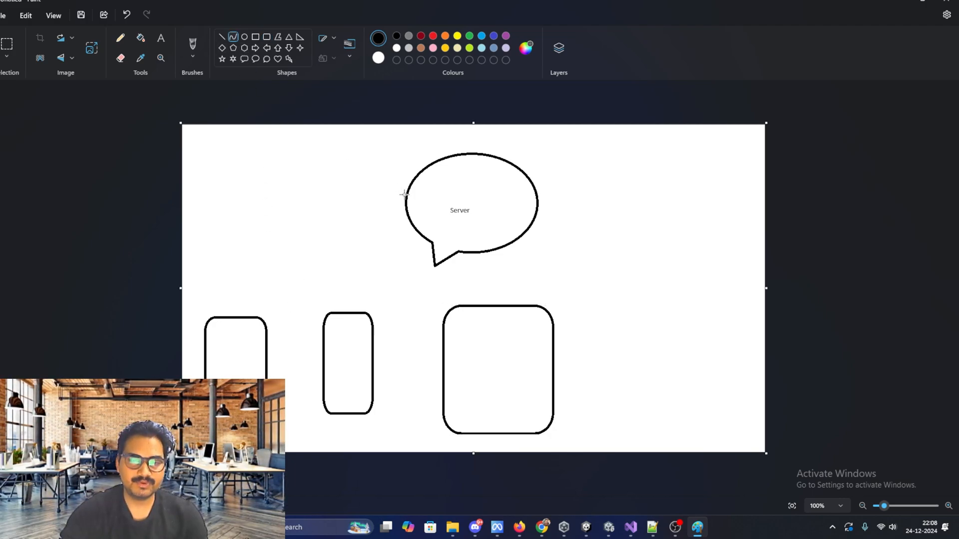
pyautogui.moveTo(404, 195); pyautogui.dragTo(246, 314)
pyautogui.moveTo(424, 232); pyautogui.dragTo(282, 253)
pyautogui.moveTo(492, 247); pyautogui.dragTo(535, 299)
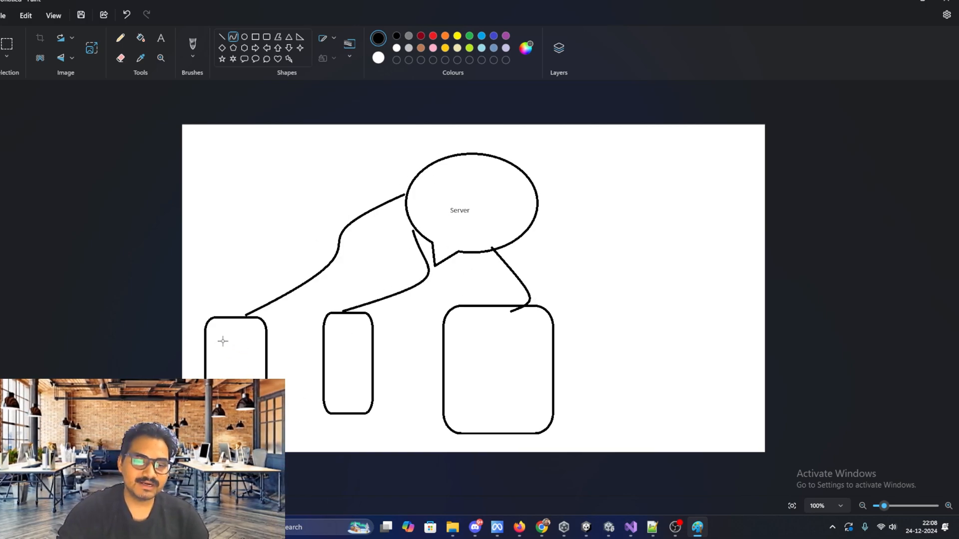
# - Label the three rounded rectangles "Android", "ios" and "window" in order across the canvas
pyautogui.click(160, 41)
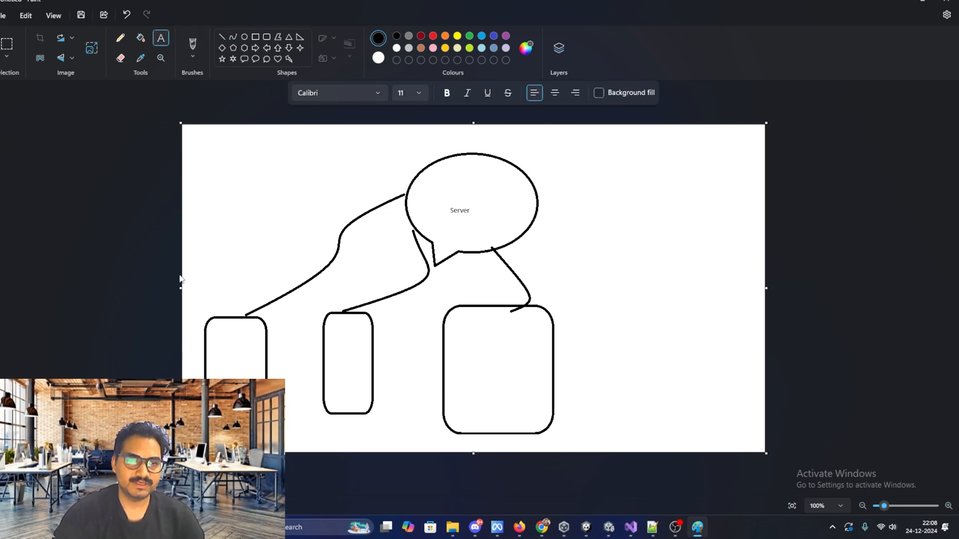
pyautogui.click(204, 300)
pyautogui.write('Android')
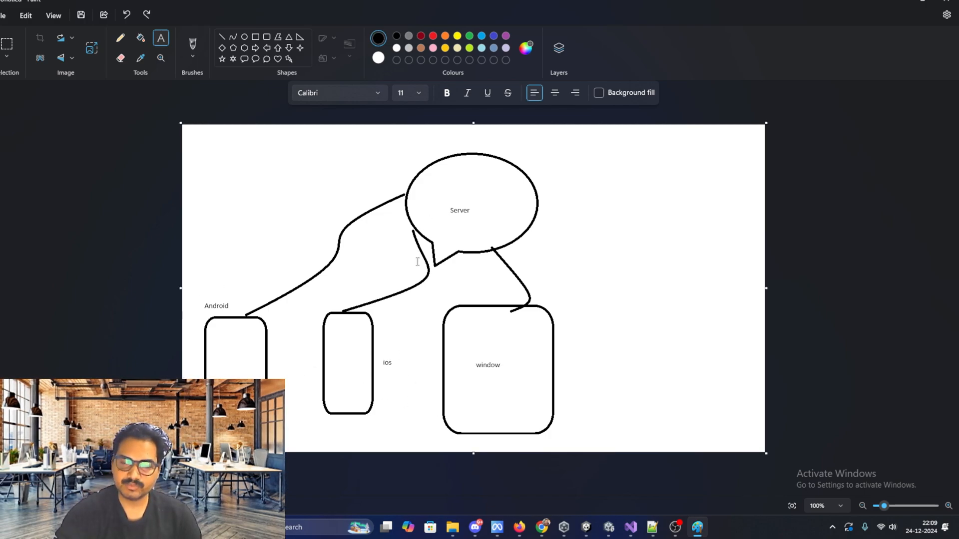
pyautogui.click(227, 335)
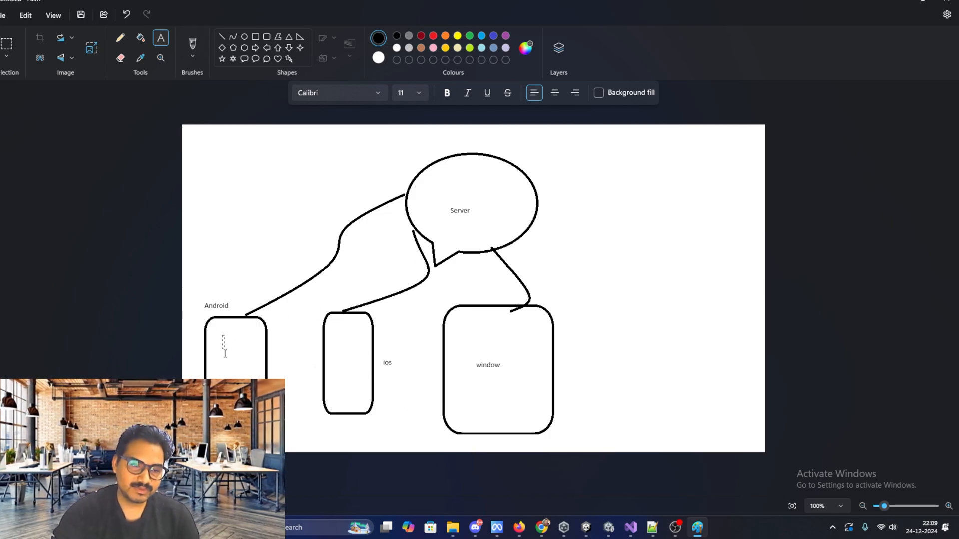
pyautogui.moveTo(334, 337); pyautogui.dragTo(361, 385)
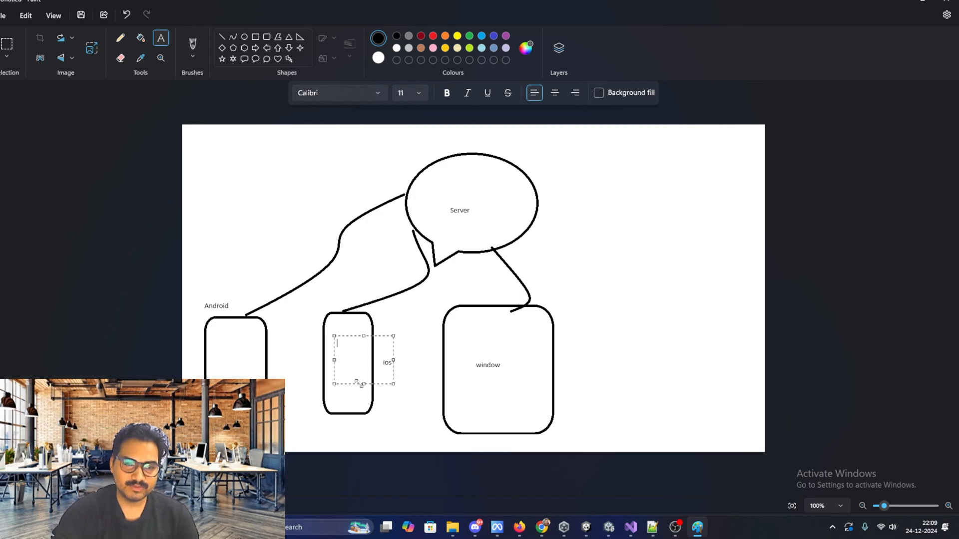
pyautogui.click(456, 337)
pyautogui.moveTo(457, 336); pyautogui.dragTo(527, 419)
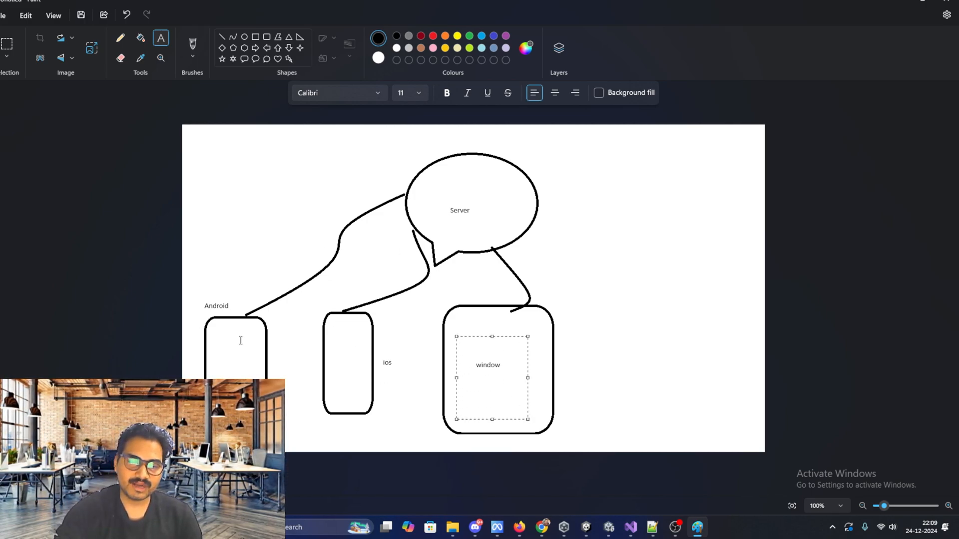
pyautogui.moveTo(201, 294); pyautogui.dragTo(285, 424)
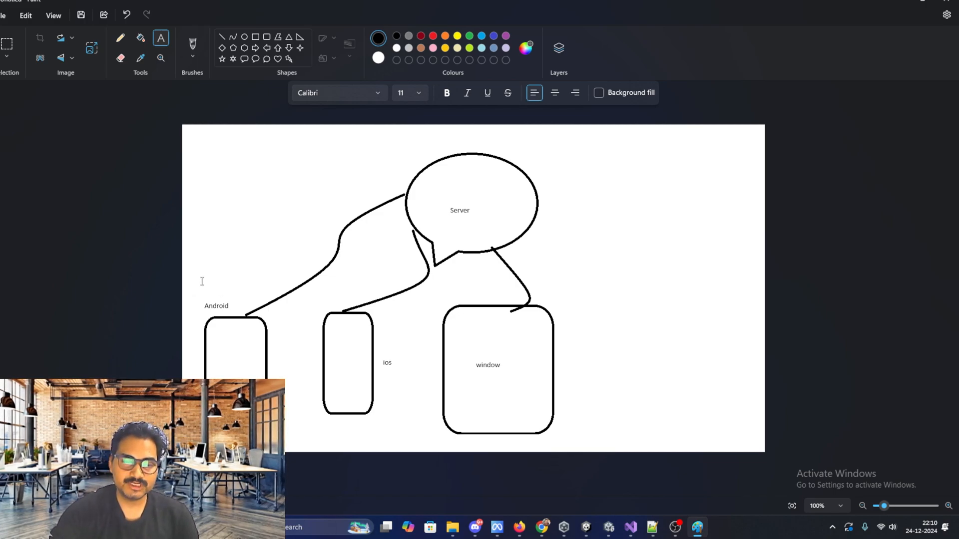
pyautogui.moveTo(203, 281); pyautogui.dragTo(279, 390)
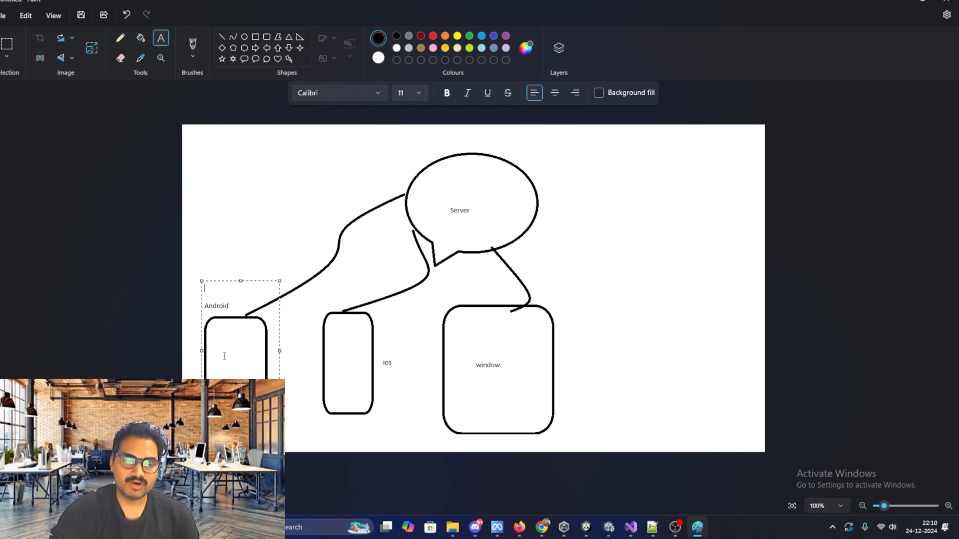
# - Add the text "1,2,3,4" inside the Android rectangle
pyautogui.click(217, 338)
pyautogui.write('1')
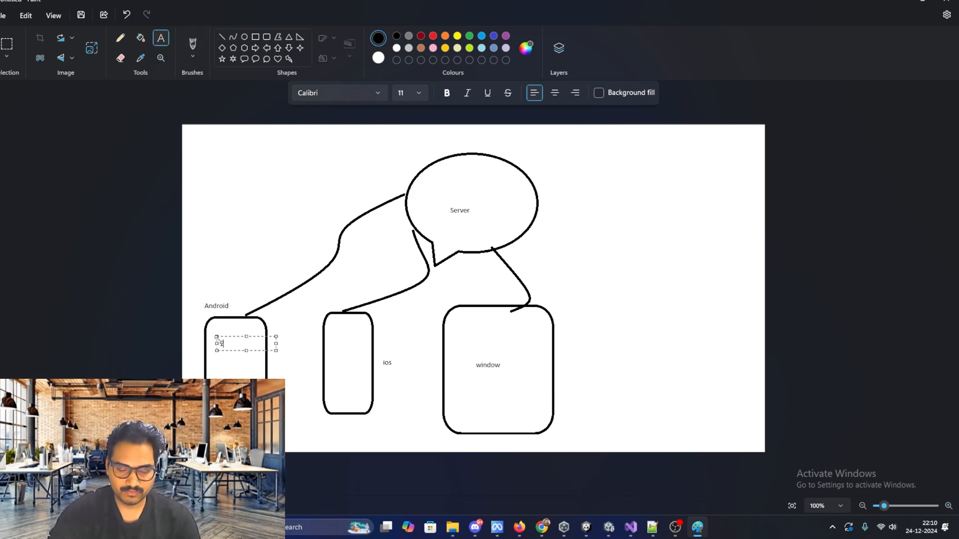
pyautogui.write(',2,3,4')
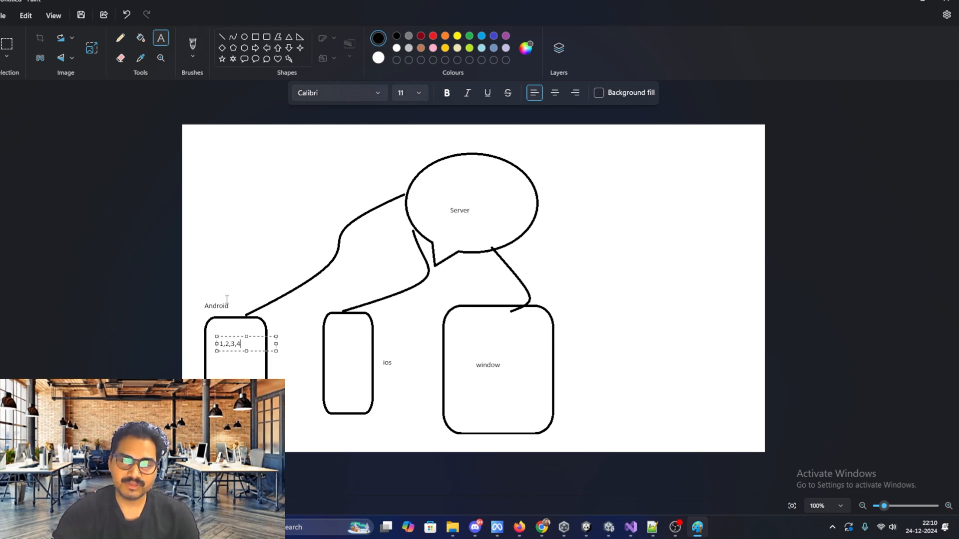
# - Add the text "Android" inside the speech bubble, just above the "Server" label
pyautogui.click(424, 185)
pyautogui.click(427, 186)
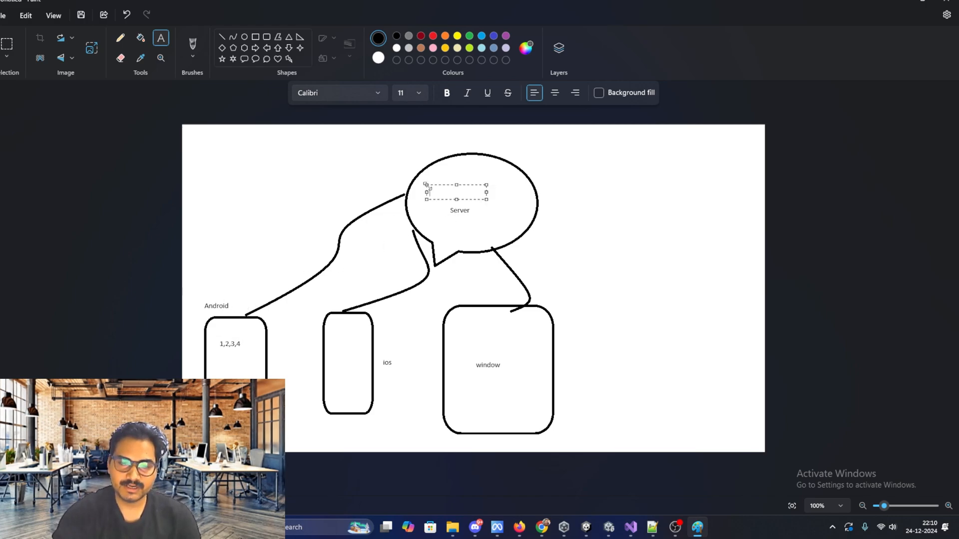
pyautogui.write('Andoir')
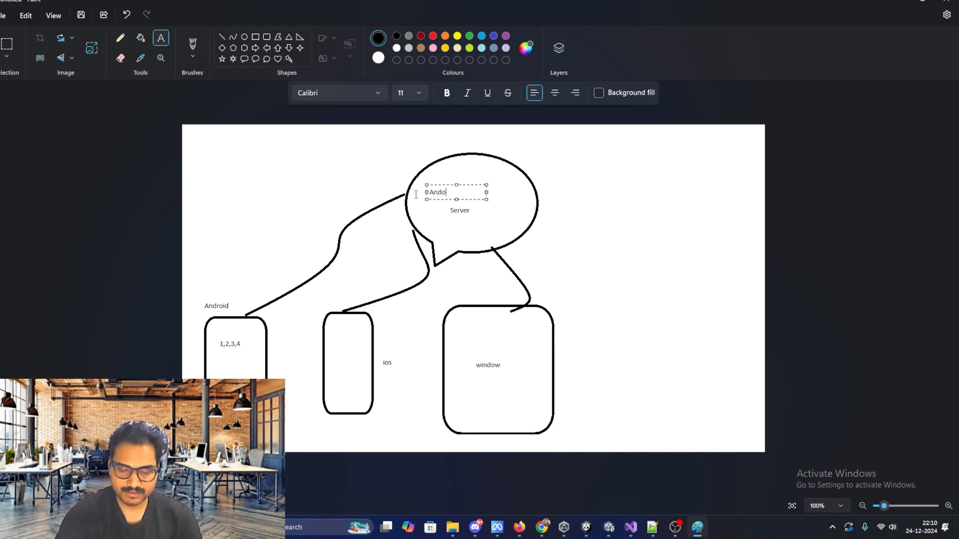
pyautogui.press('BackSpace')
pyautogui.press('BackSpace')
pyautogui.press('BackSpace')
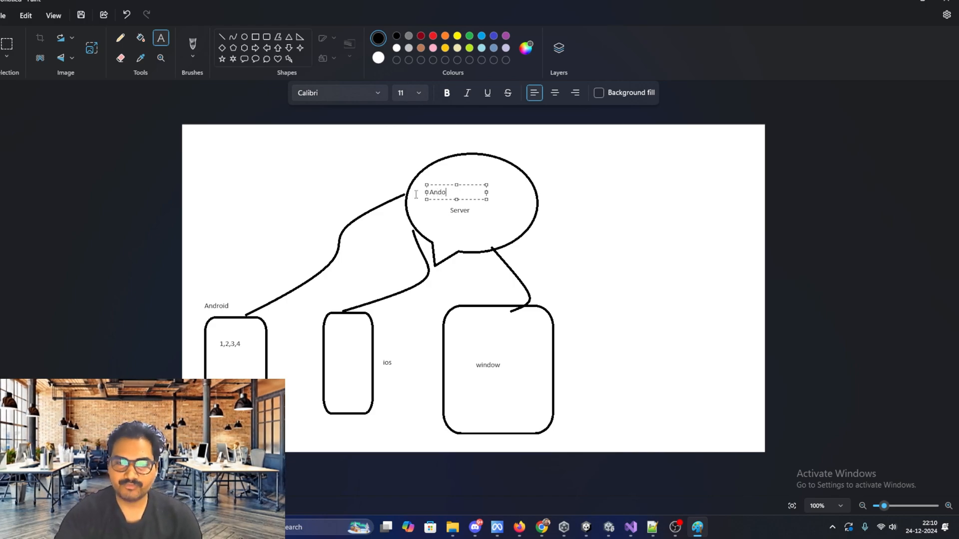
pyautogui.write('roid')
pyautogui.click(428, 211)
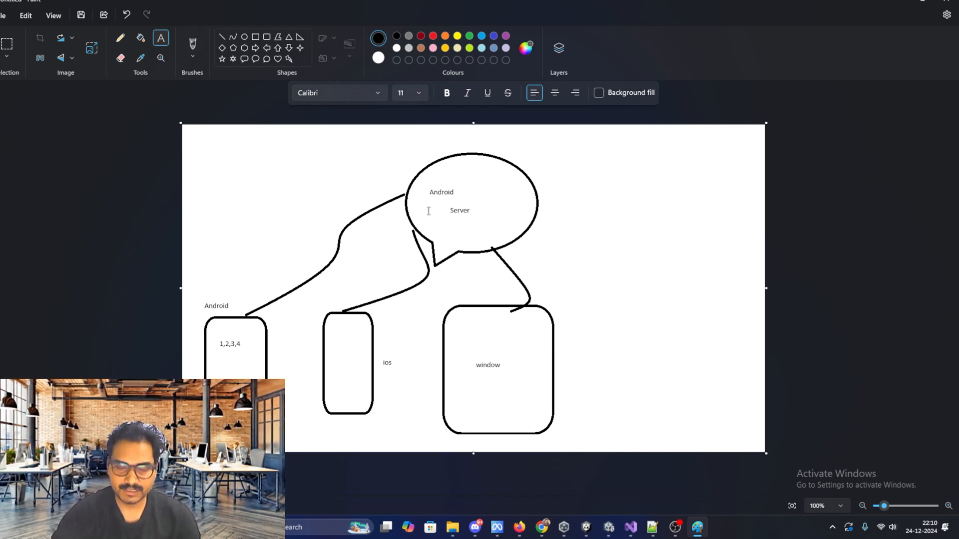
# - Add the texts "IOS" and "Window" inside the speech bubble, near the connecting lines to their devices
pyautogui.click(428, 211)
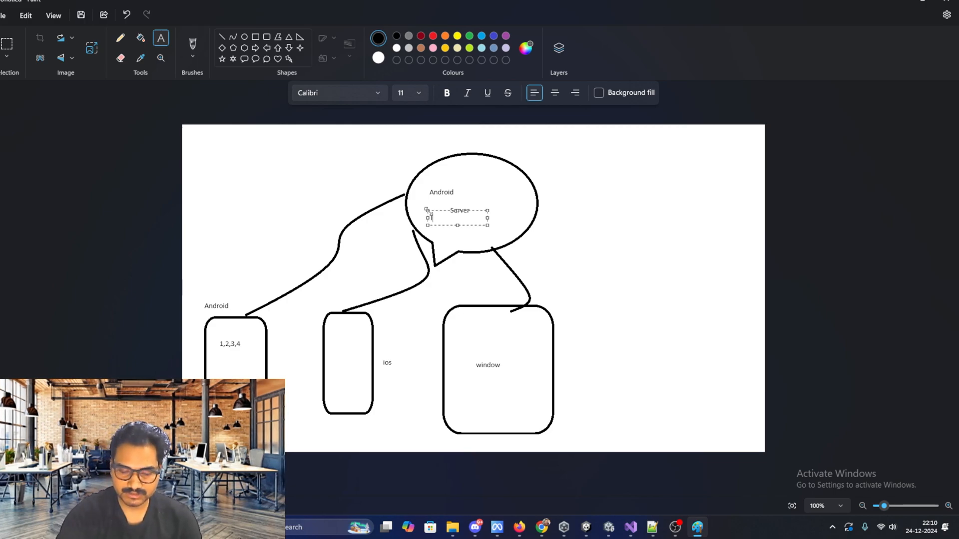
pyautogui.write('IOS')
pyautogui.click(495, 307)
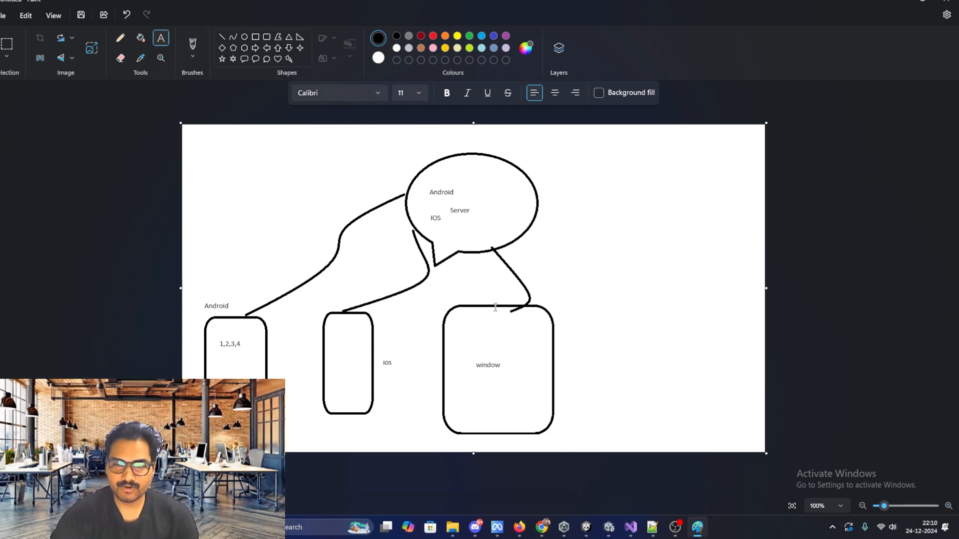
pyautogui.click(467, 233)
pyautogui.write('Window')
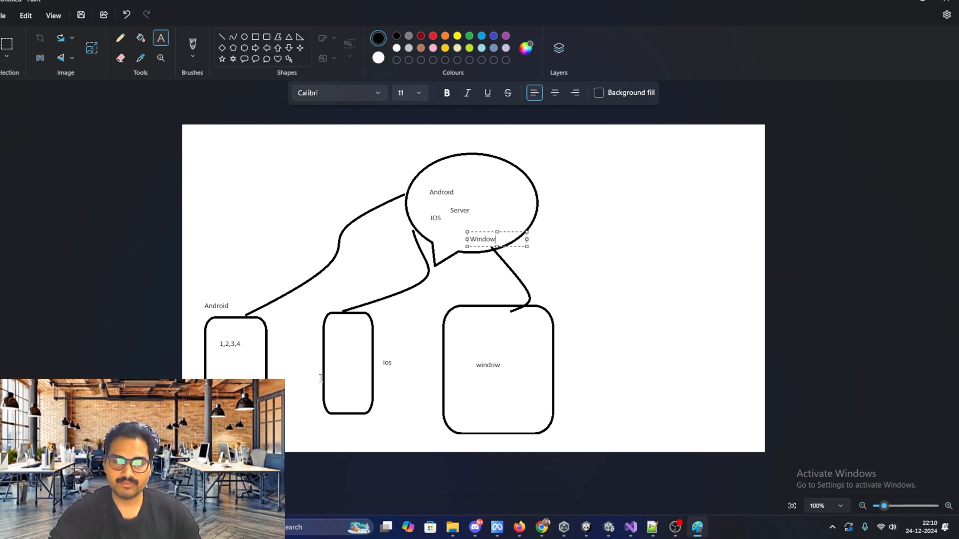
pyautogui.click(359, 353)
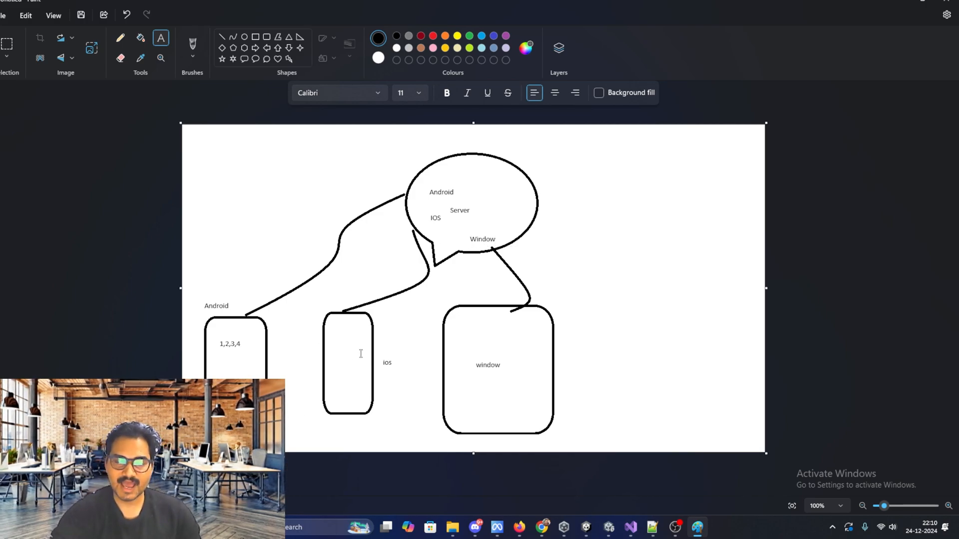
pyautogui.click(511, 356)
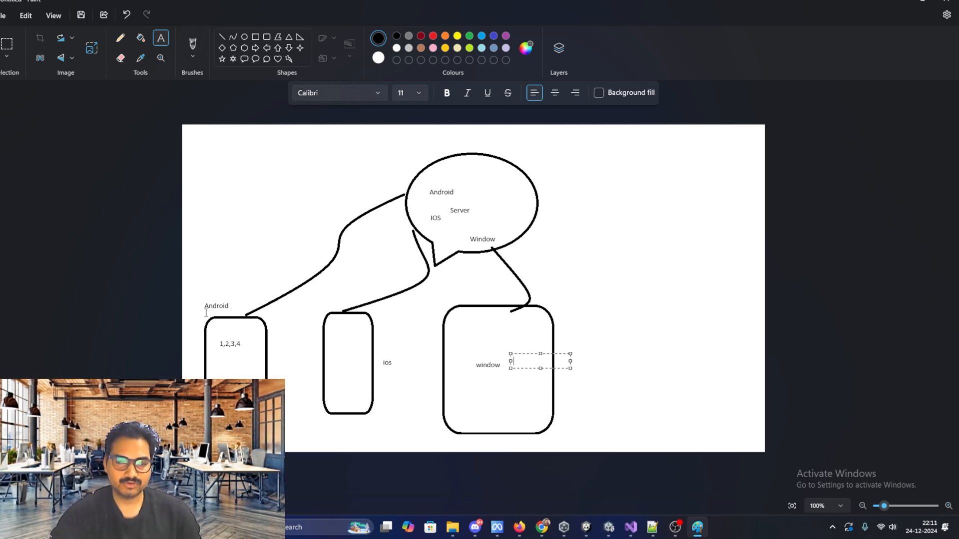
pyautogui.moveTo(201, 294); pyautogui.dragTo(291, 423)
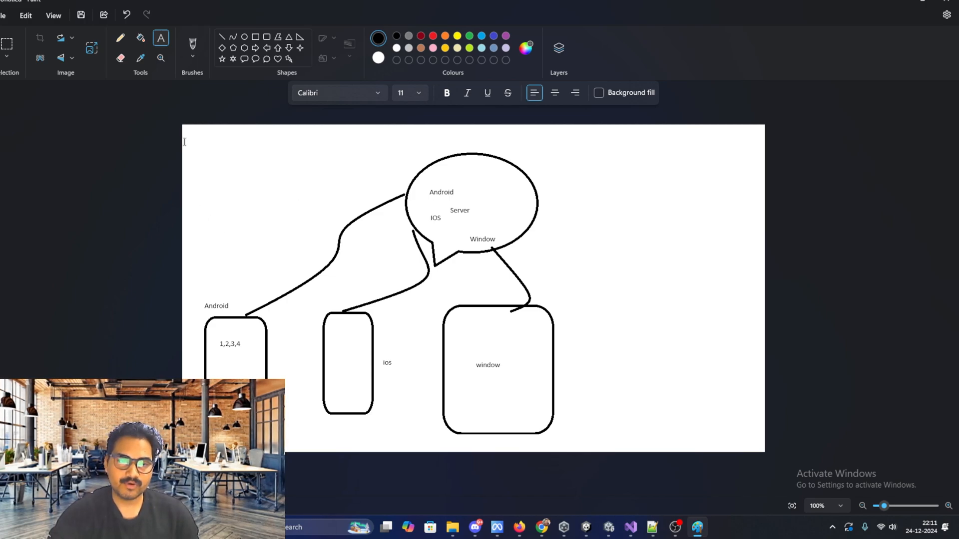
pyautogui.moveTo(184, 139); pyautogui.dragTo(301, 416)
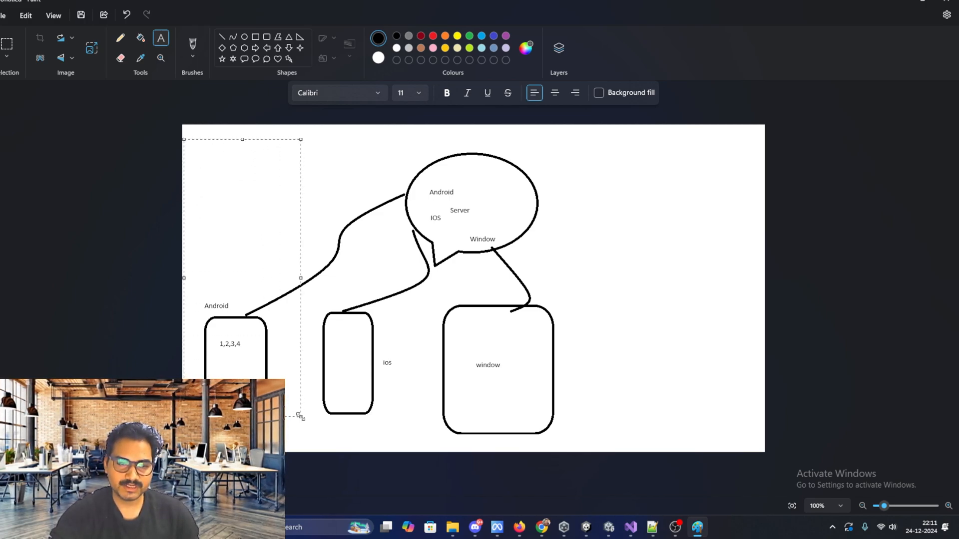
pyautogui.click(236, 372)
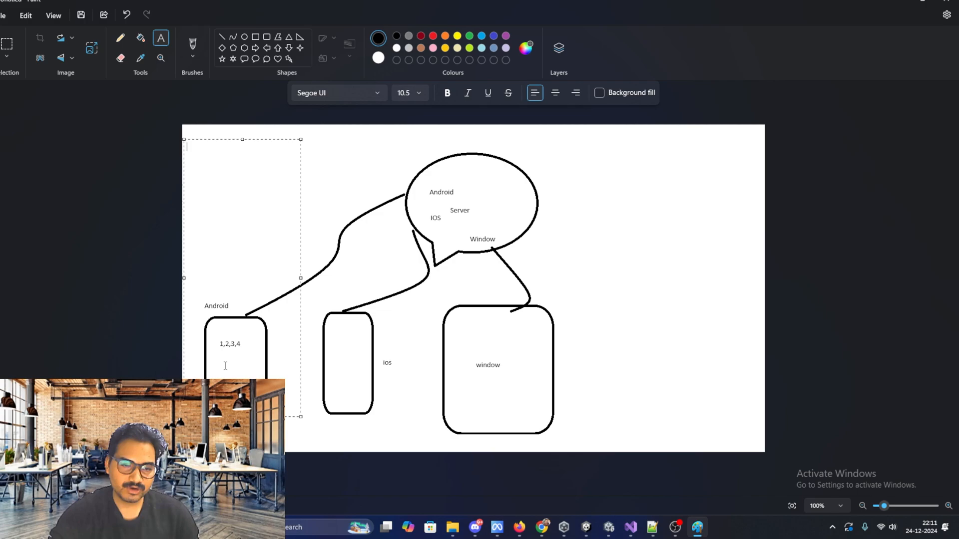
pyautogui.click(332, 353)
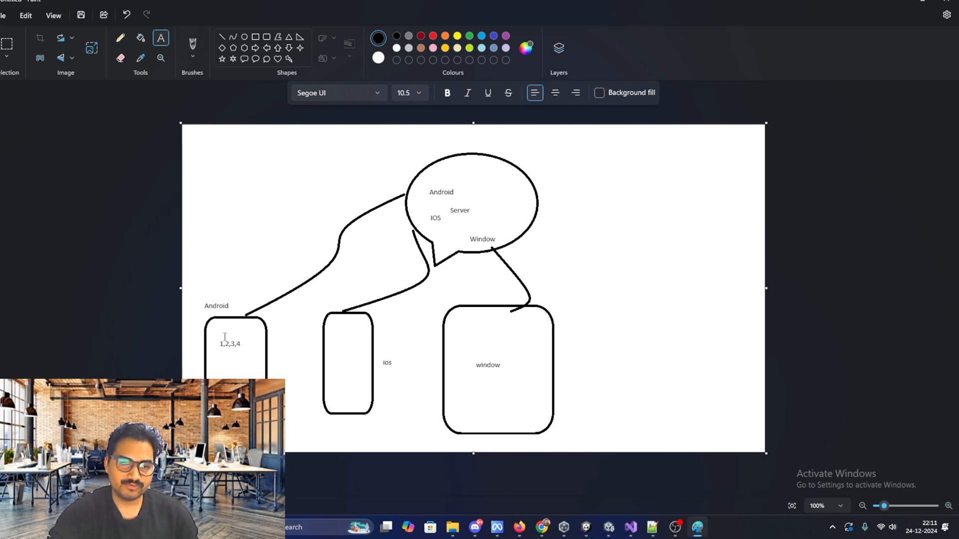
pyautogui.moveTo(217, 334); pyautogui.dragTo(245, 380)
pyautogui.click(313, 374)
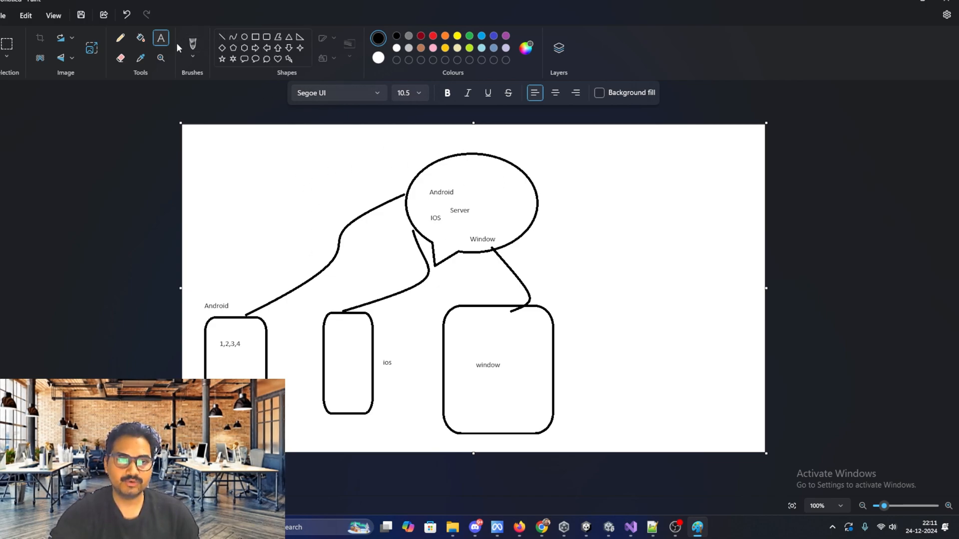
# - Add the text "Addressables" on the blank canvas area to the right of the speech bubble
pyautogui.click(607, 218)
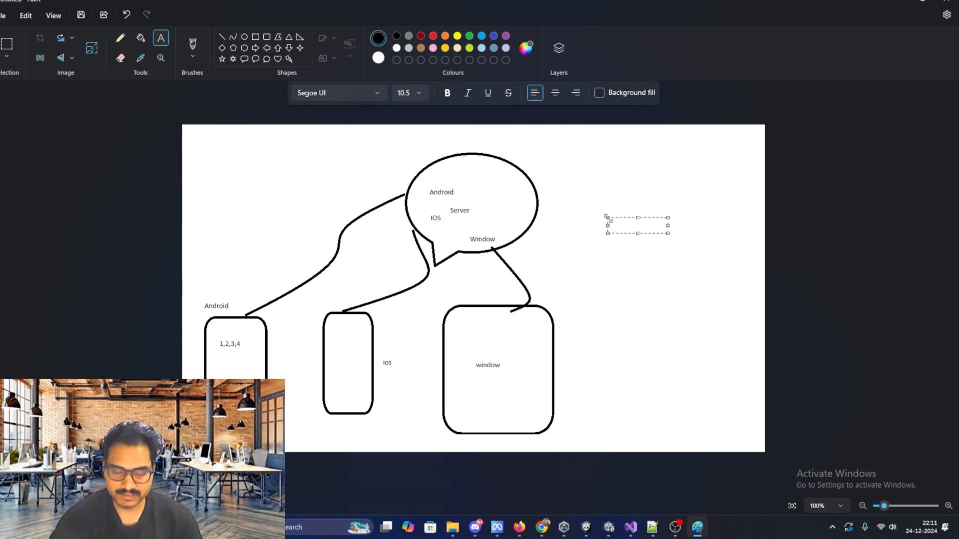
pyautogui.write('Addr')
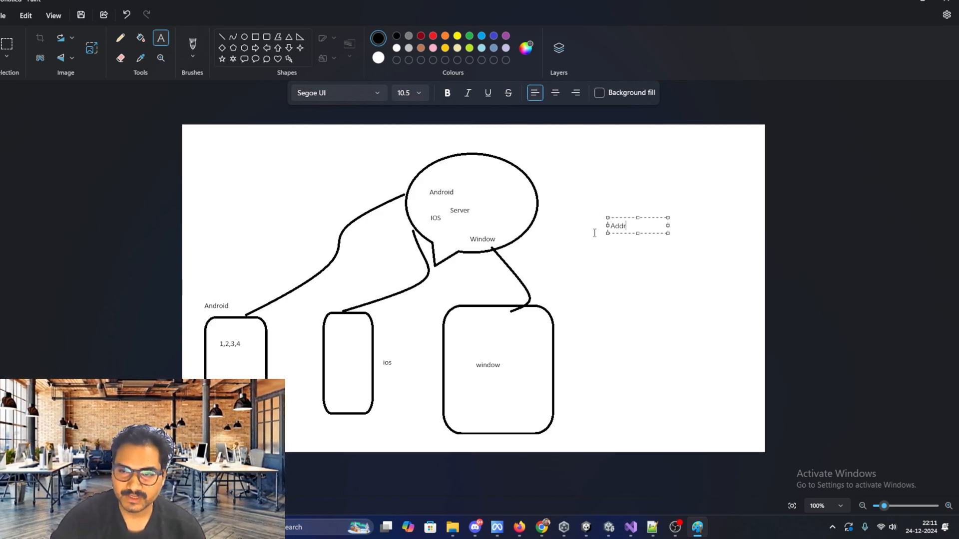
pyautogui.write('essab')
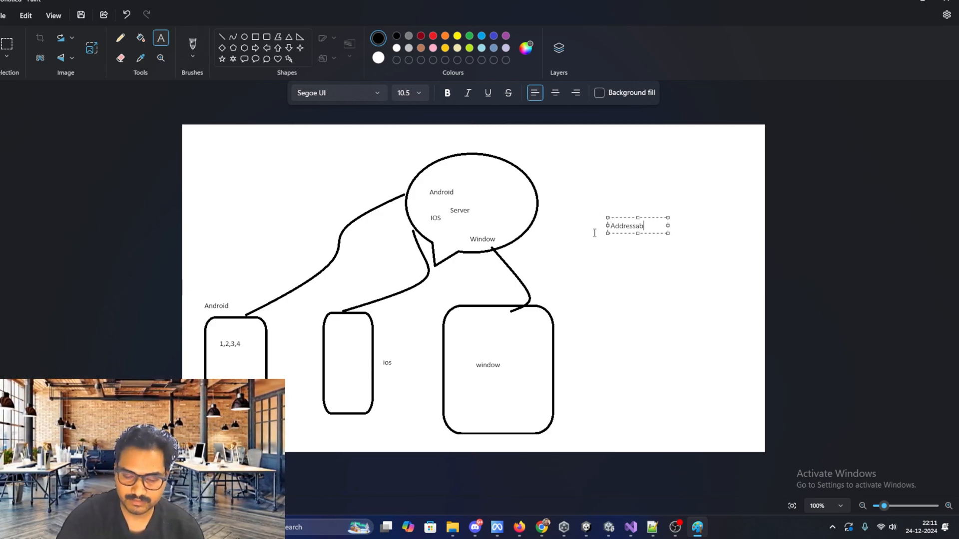
pyautogui.write('les')
pyautogui.click(574, 280)
# - Add the text "Scene as Adre" below the "Addressables" label
pyautogui.click(575, 280)
pyautogui.write('Sce')
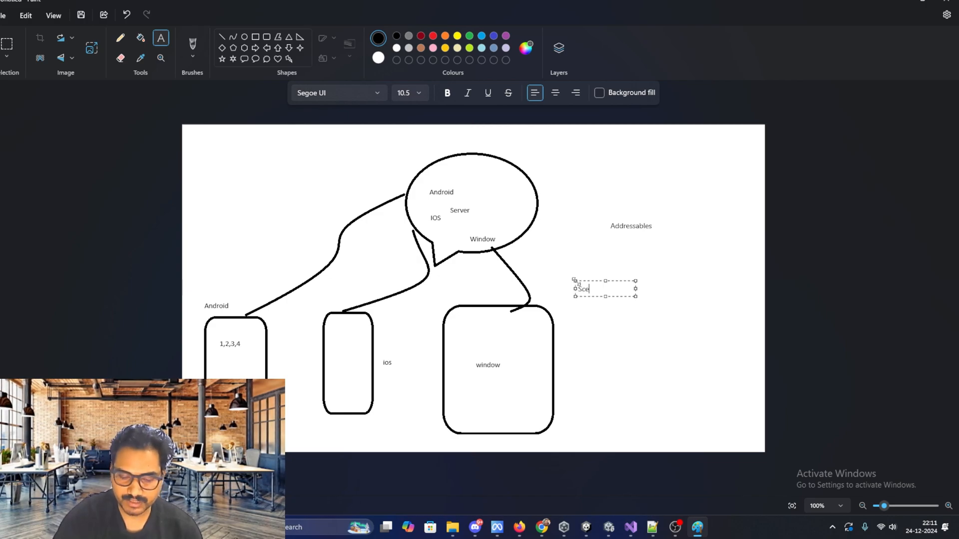
pyautogui.write('ne as ')
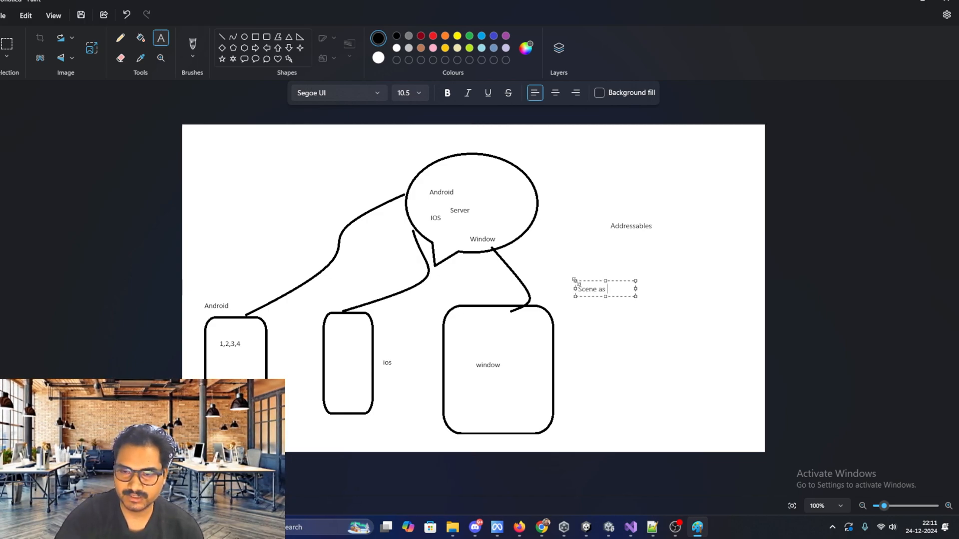
pyautogui.write('Adre')
pyautogui.click(600, 318)
# - Add the text "3d asset As adress" below the "Scene as Adre" line
pyautogui.click(600, 318)
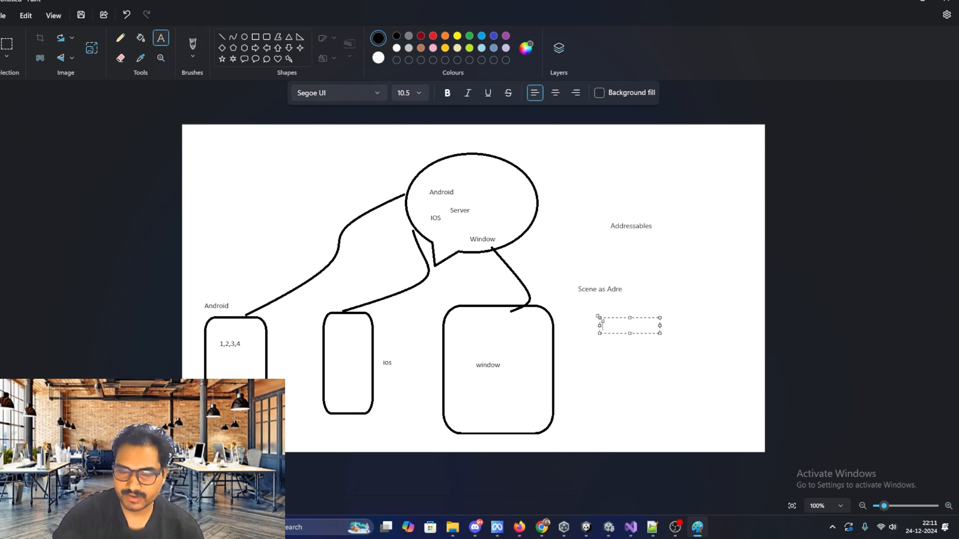
pyautogui.write('3d asset')
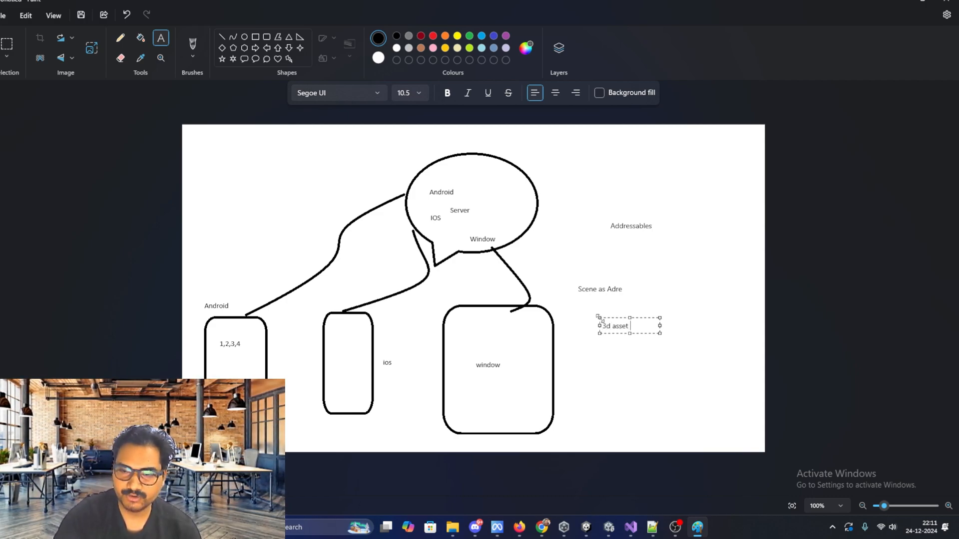
pyautogui.write(' As')
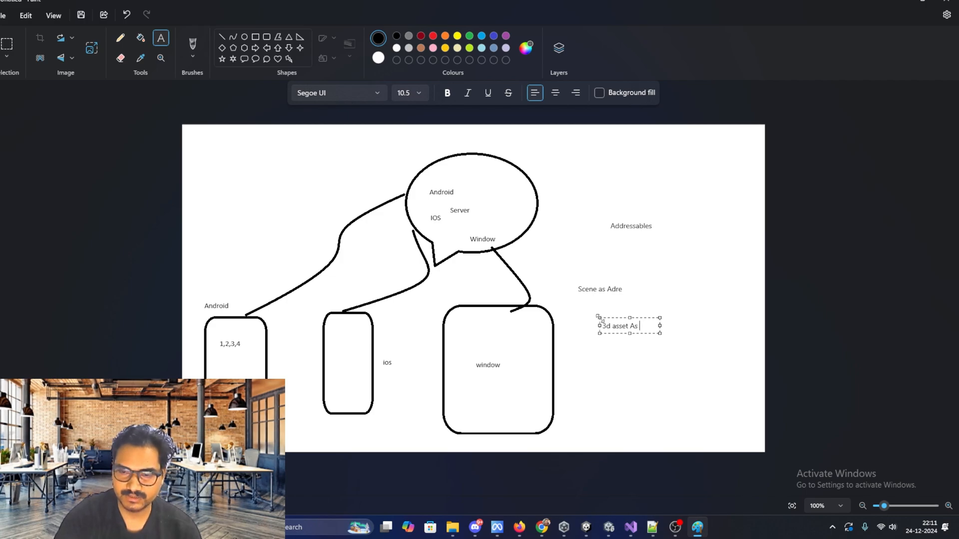
pyautogui.write(' adres')
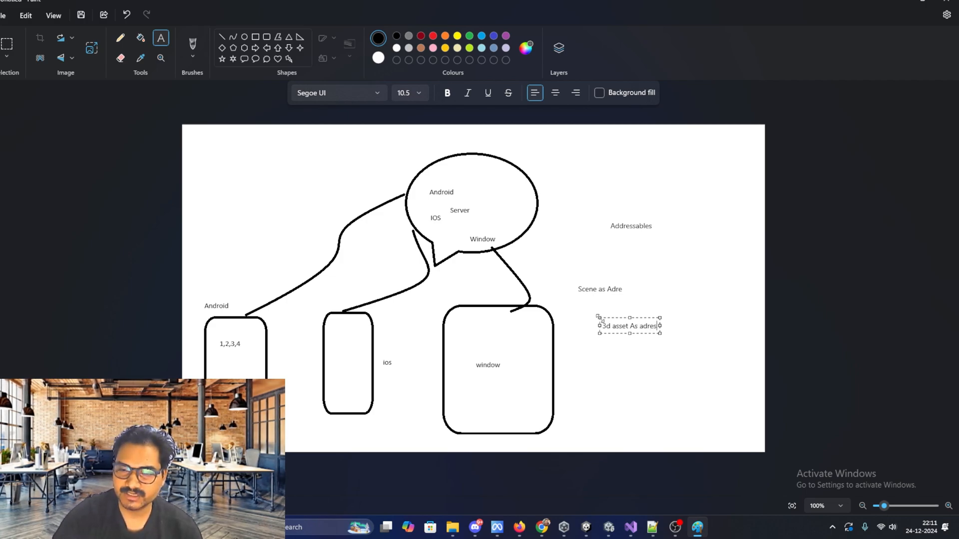
pyautogui.write('s')
pyautogui.click(635, 389)
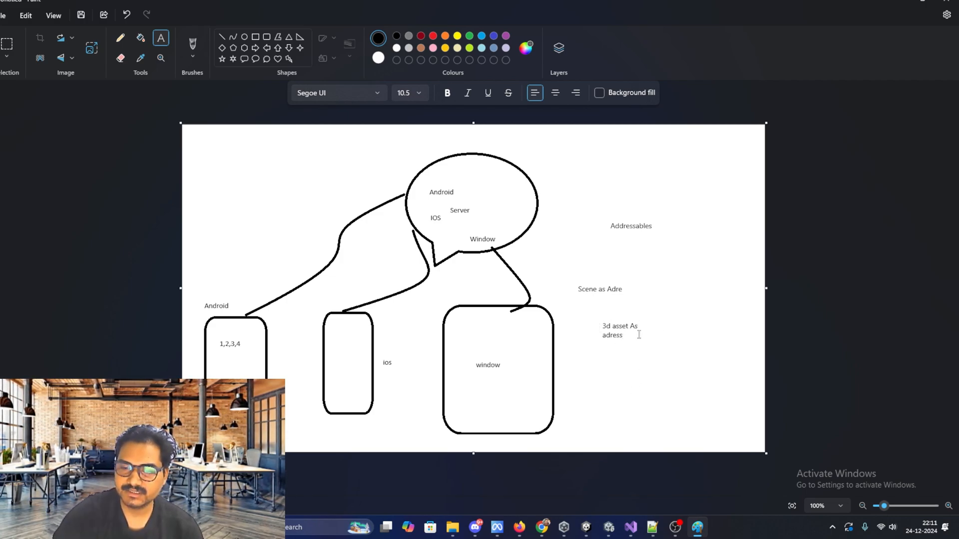
pyautogui.click(577, 286)
pyautogui.click(591, 322)
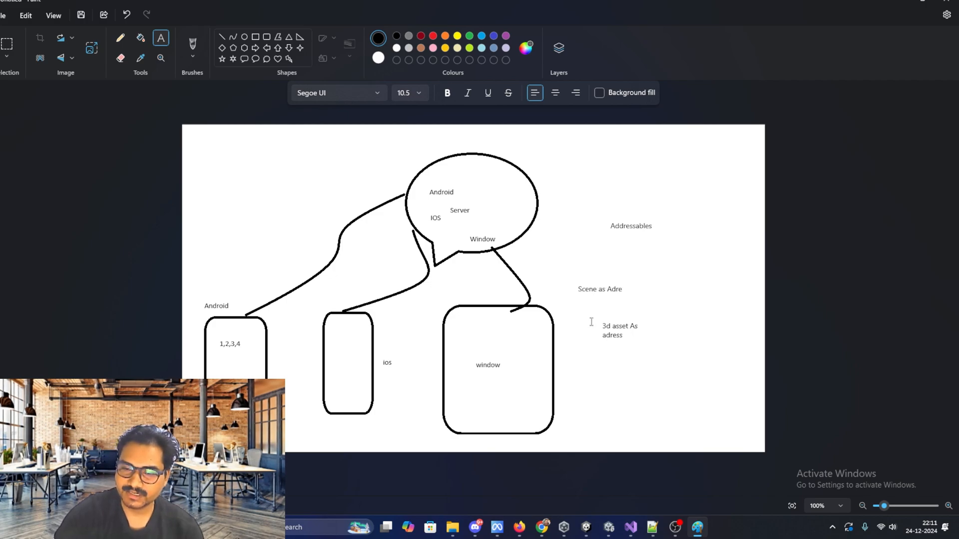
pyautogui.moveTo(591, 322); pyautogui.dragTo(665, 355)
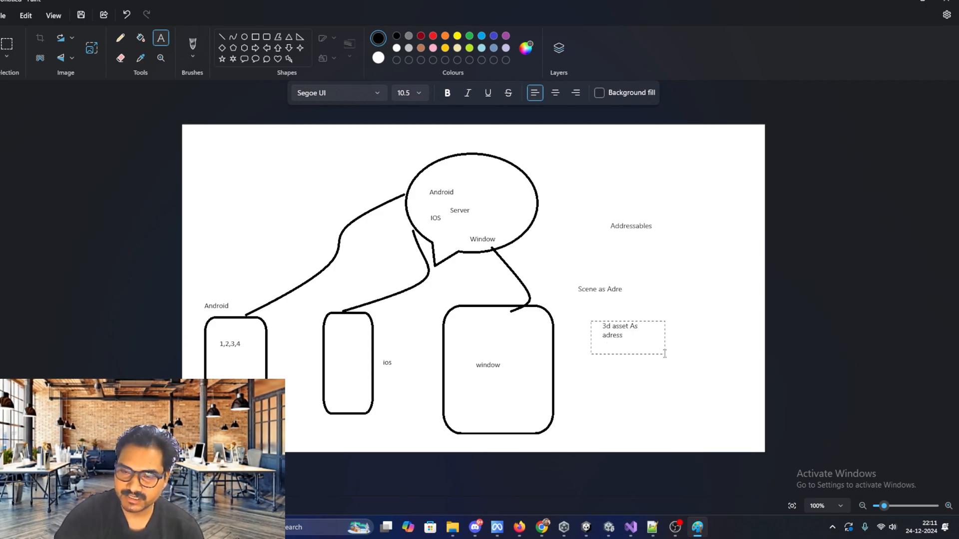
pyautogui.moveTo(567, 274); pyautogui.dragTo(656, 317)
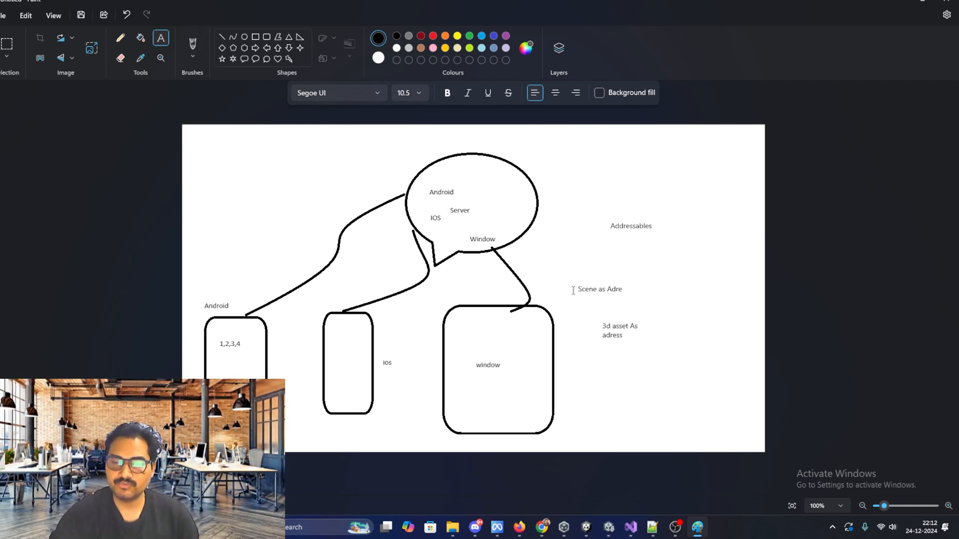
pyautogui.moveTo(573, 274); pyautogui.dragTo(645, 358)
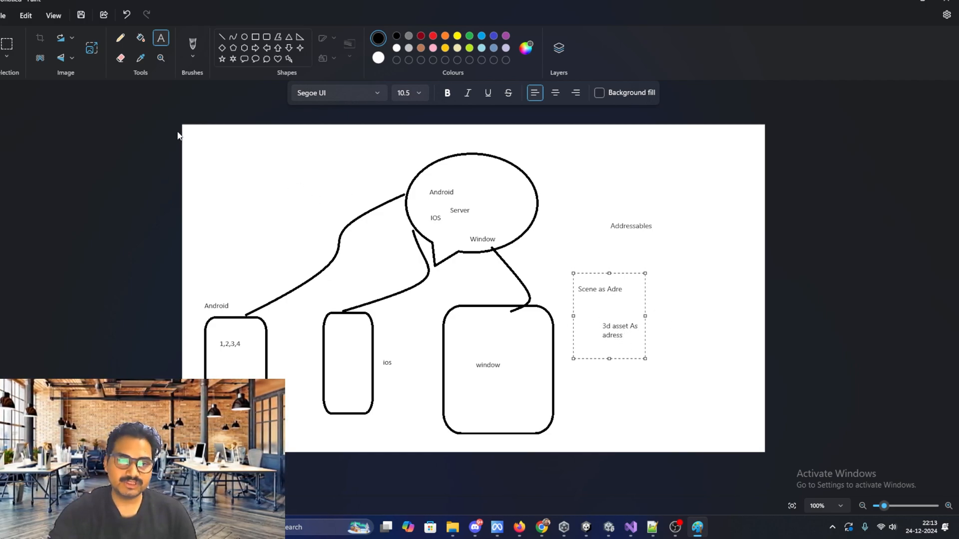
pyautogui.moveTo(229, 150); pyautogui.dragTo(666, 463)
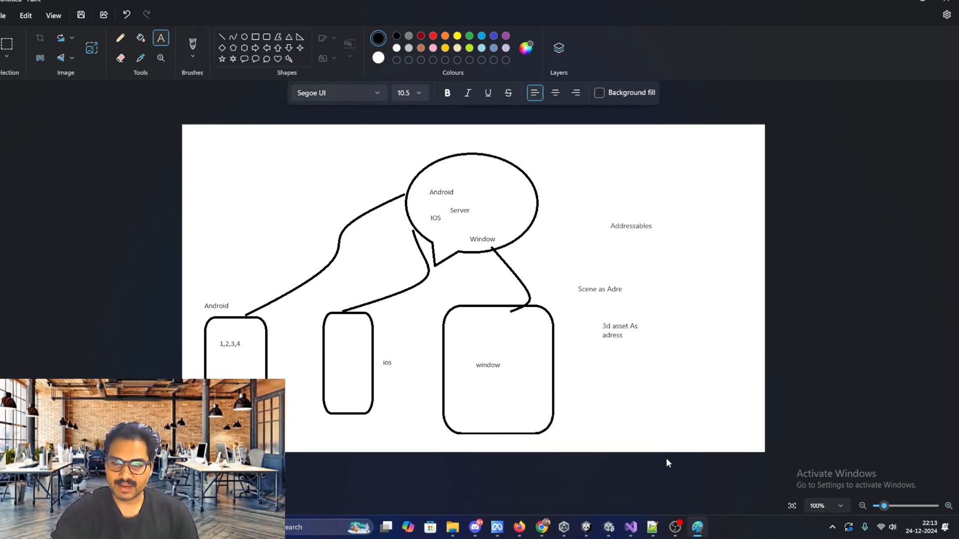
# - Switch to the Unity editor and open the Demo folder inside UnityTechnologies/AdventureGameEnvironment
pyautogui.click(609, 527)
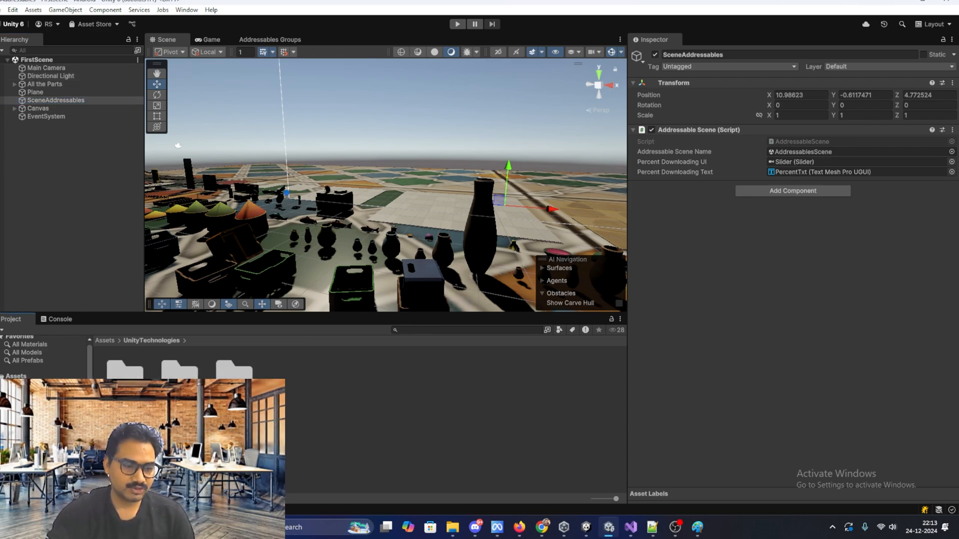
pyautogui.doubleClick(125, 382)
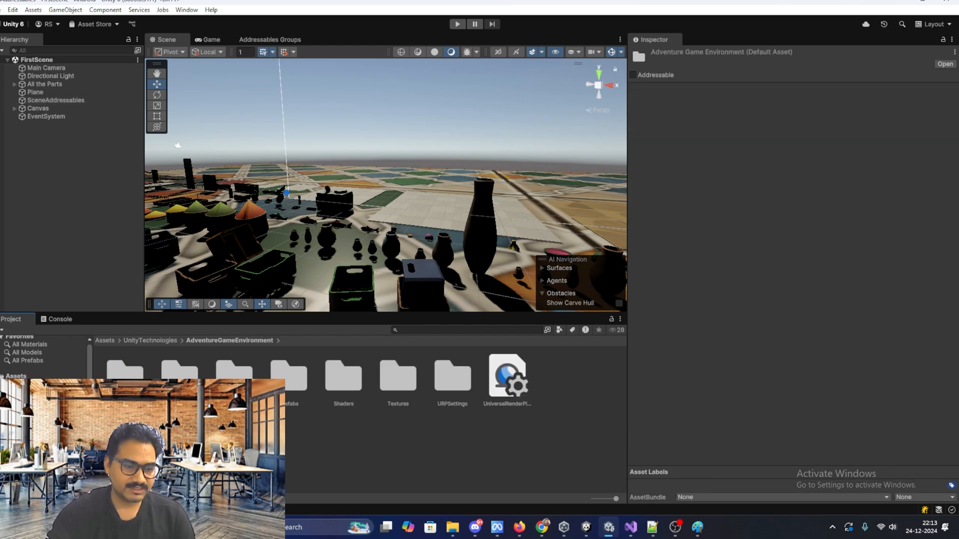
pyautogui.doubleClick(125, 382)
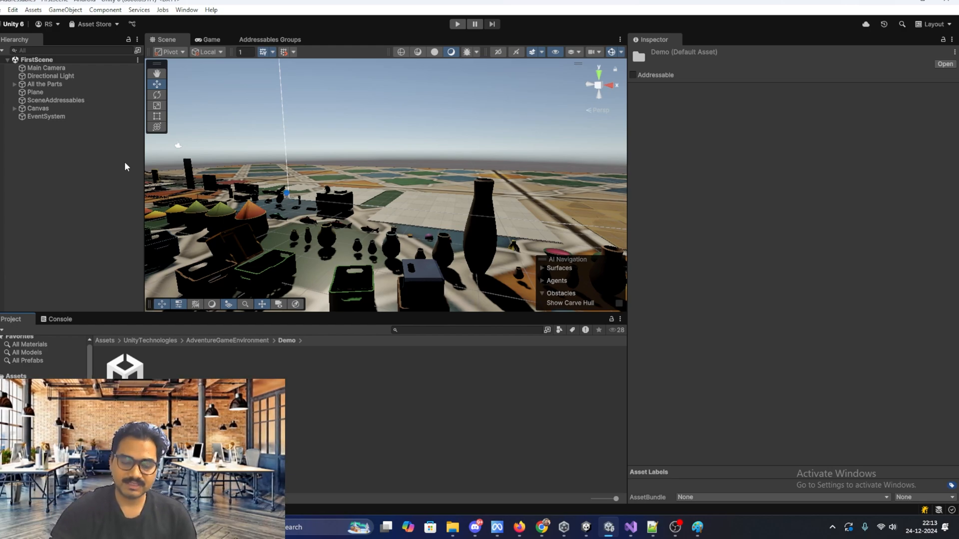
# - Check which scenes are included in the Build Profiles scene list, and close the window
pyautogui.hotkey('ctrl', 'shift', 'b')
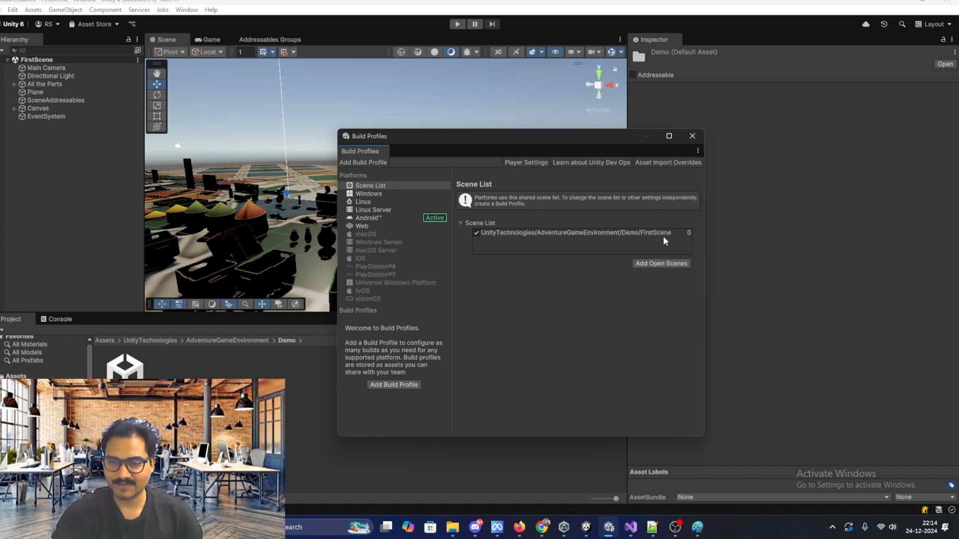
pyautogui.click(691, 136)
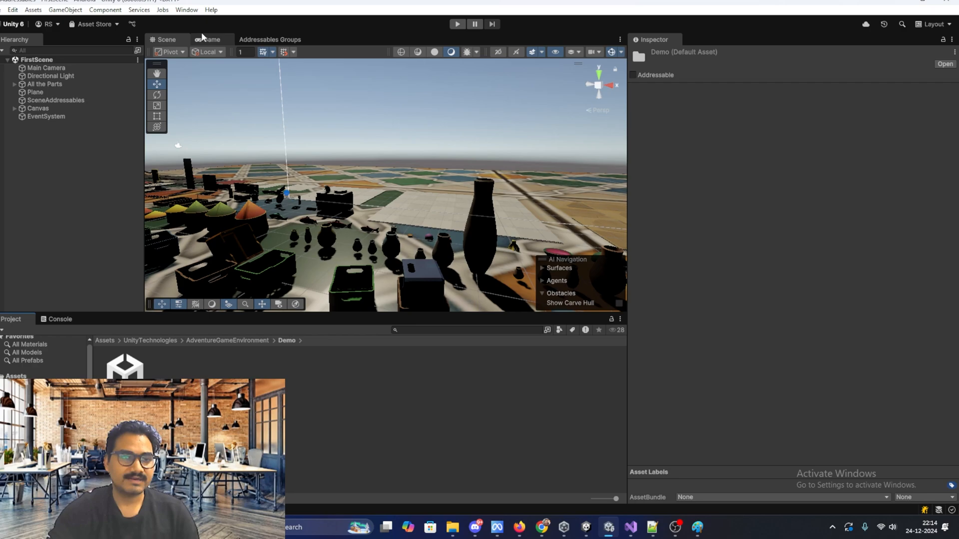
# - Check the Addressables package in the Package Manager's Unity Registry, and close the Package Manager
pyautogui.click(186, 10)
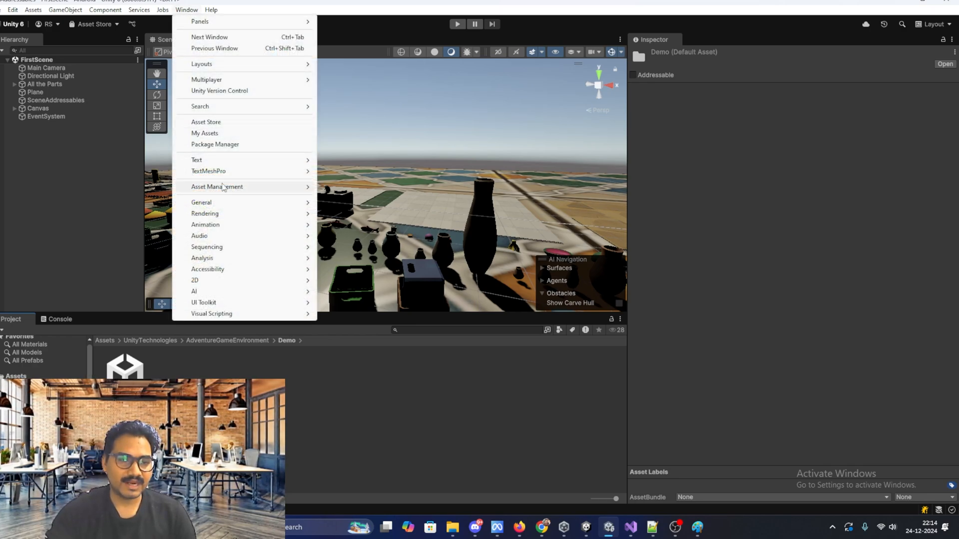
pyautogui.click(226, 145)
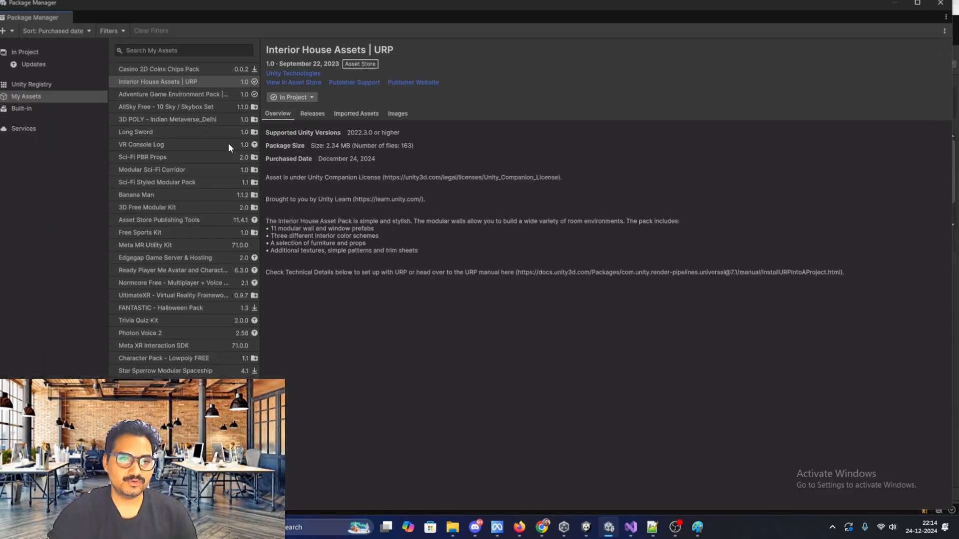
pyautogui.click(41, 81)
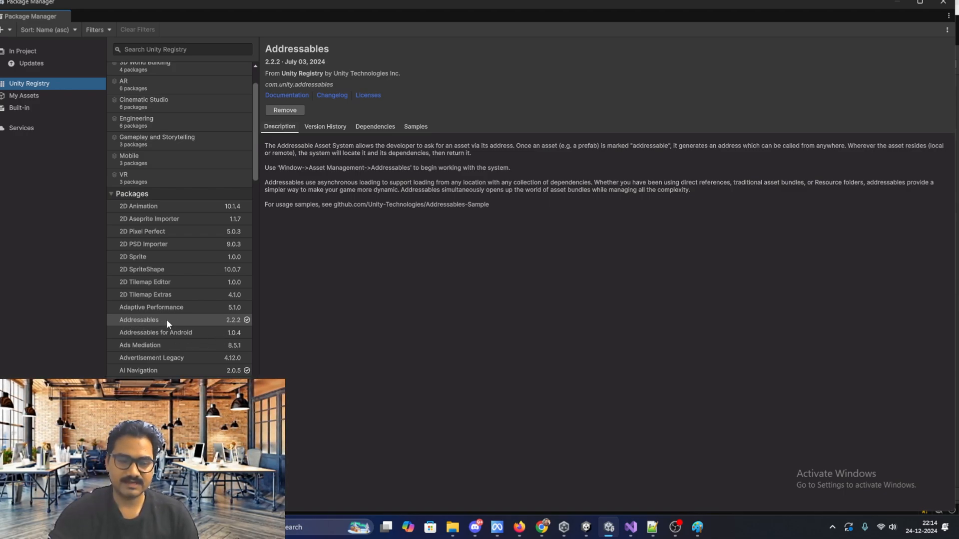
pyautogui.click(948, 15)
pyautogui.click(863, 37)
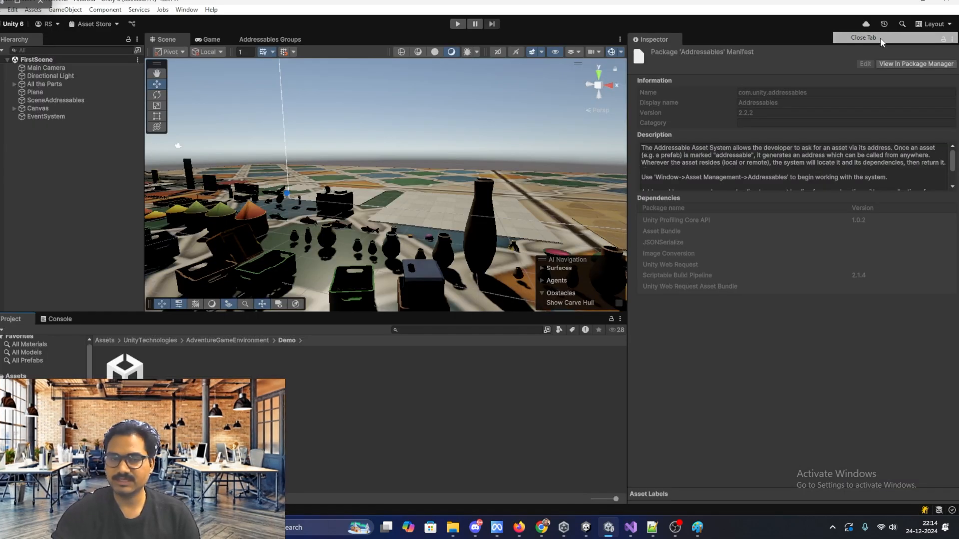
# - Open the Addressables Groups window and bring it to the front
pyautogui.click(186, 10)
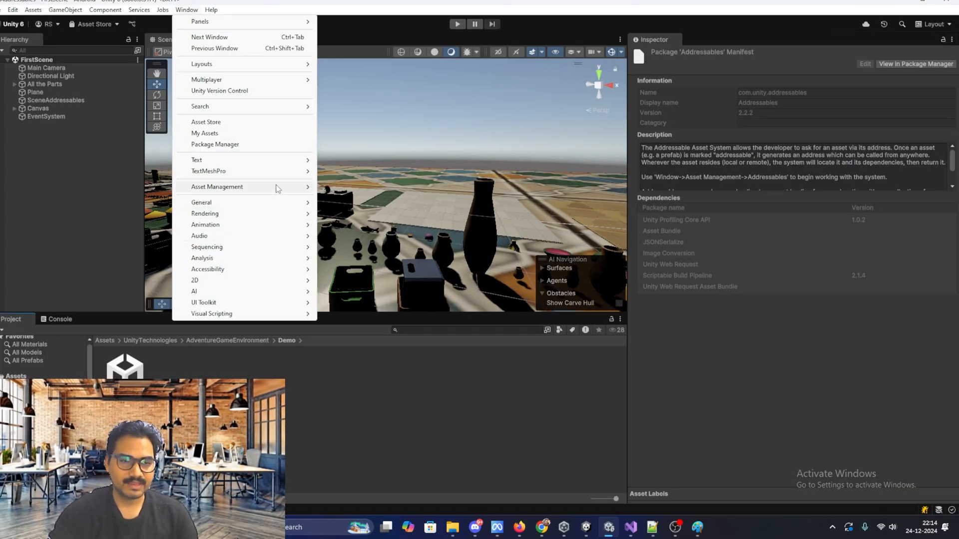
pyautogui.moveTo(282, 188)
pyautogui.moveTo(358, 205)
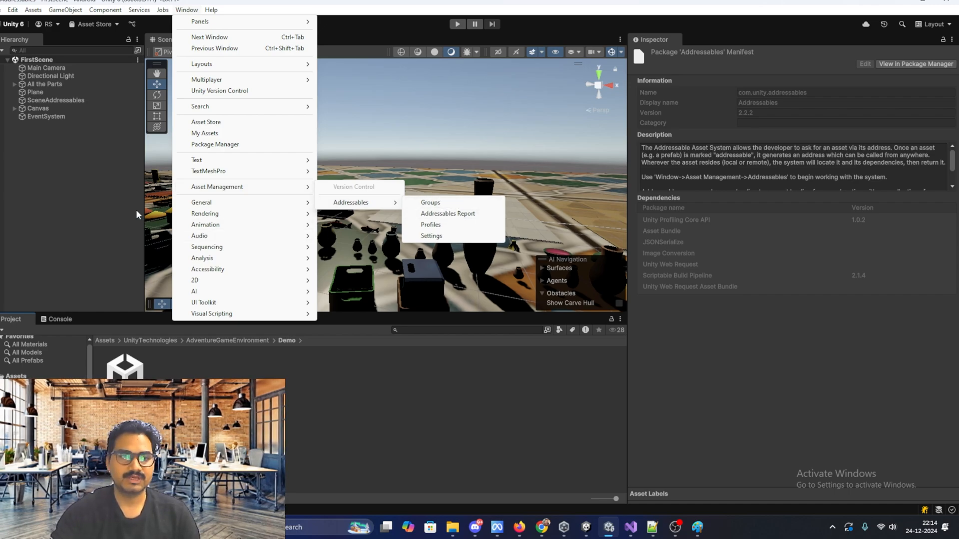
pyautogui.click(442, 203)
pyautogui.click(276, 40)
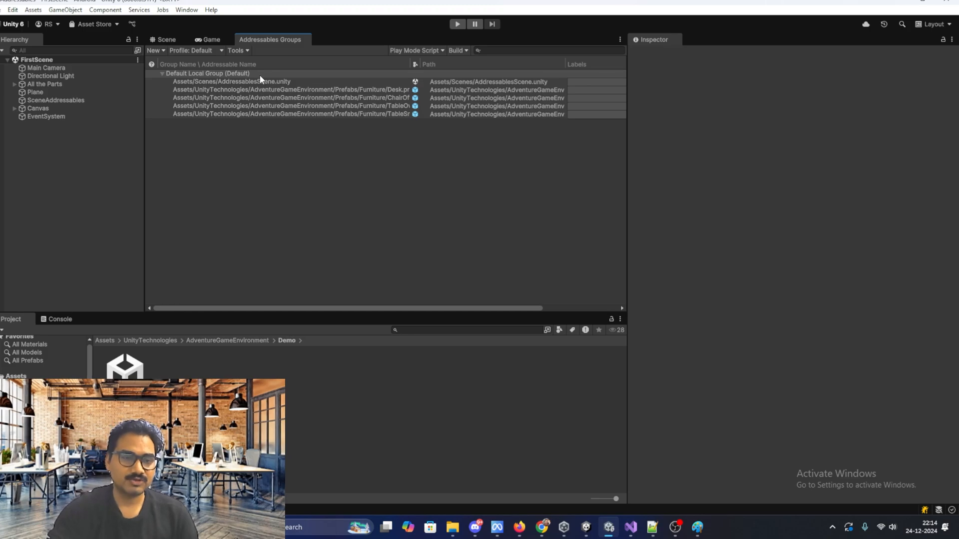
# - Inspect the furniture prefabs and AddressablesScene listed in the Default Local Group
pyautogui.click(319, 88)
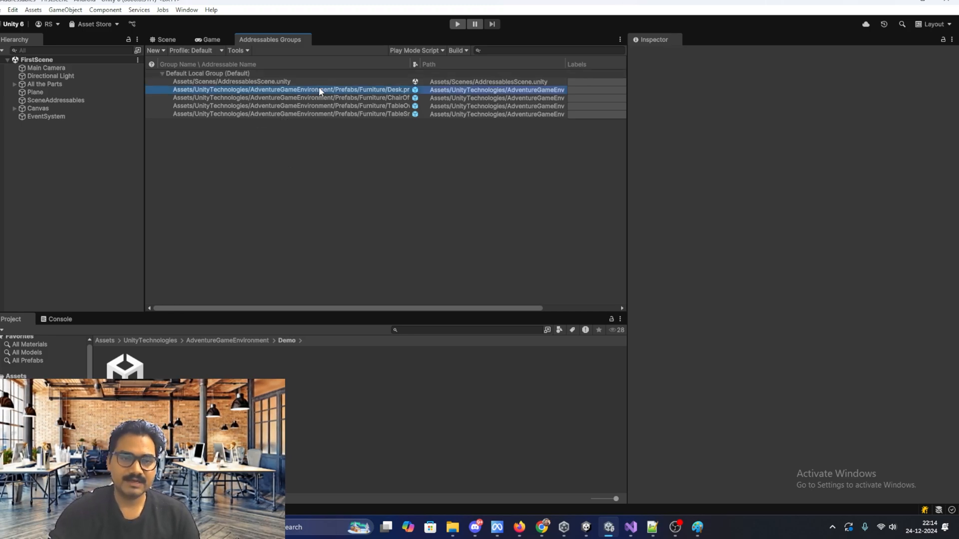
pyautogui.click(311, 98)
pyautogui.click(310, 105)
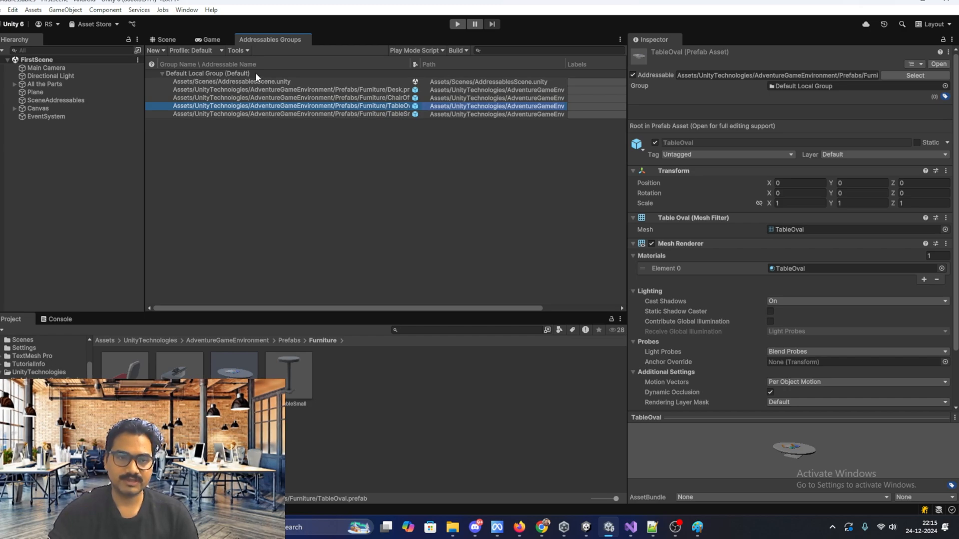
pyautogui.click(279, 81)
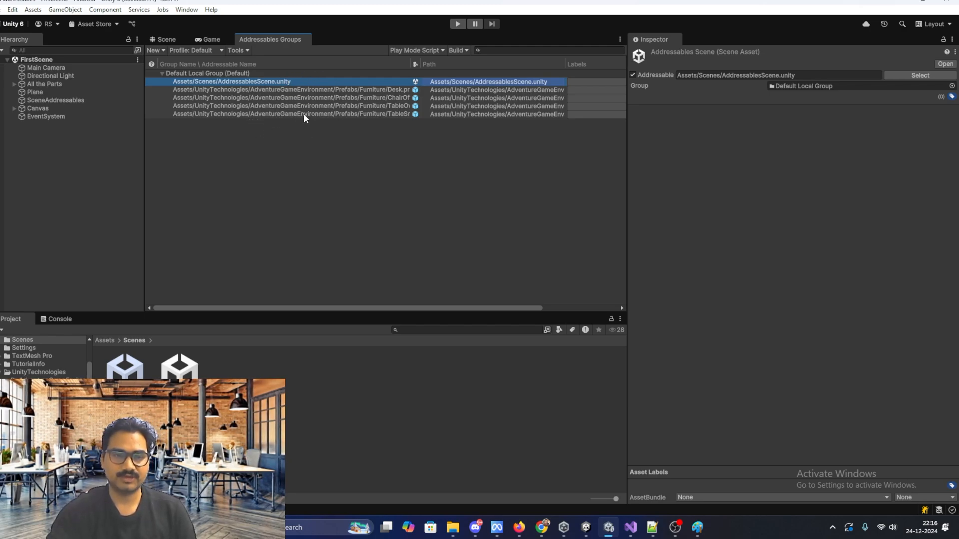
# - Check the Build & Load Paths options of the Default Local Group, leaving the selection as it is
pyautogui.click(226, 73)
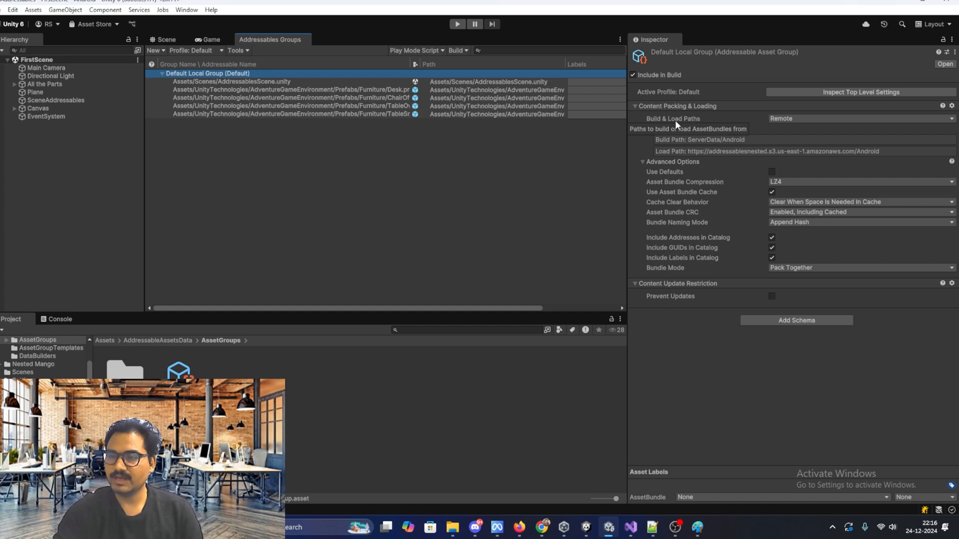
pyautogui.click(787, 118)
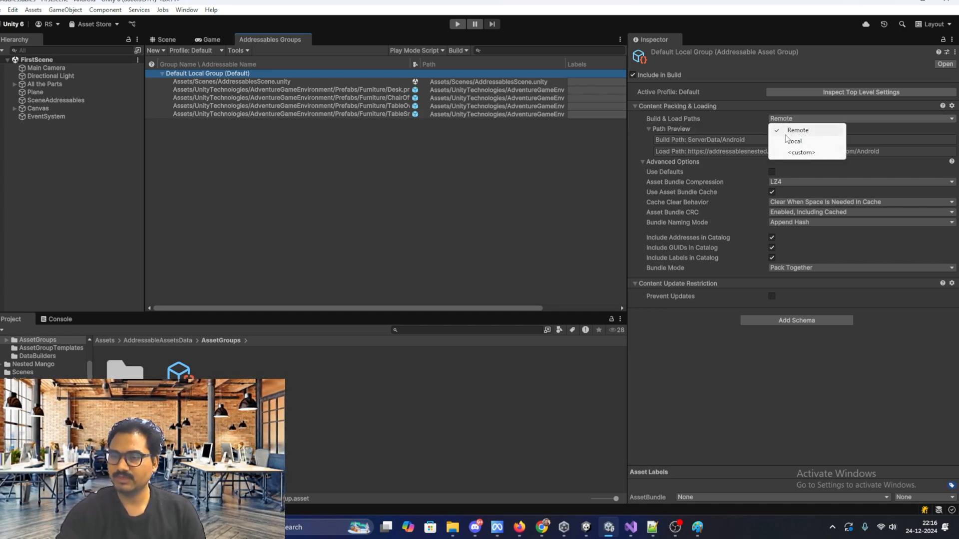
pyautogui.click(730, 119)
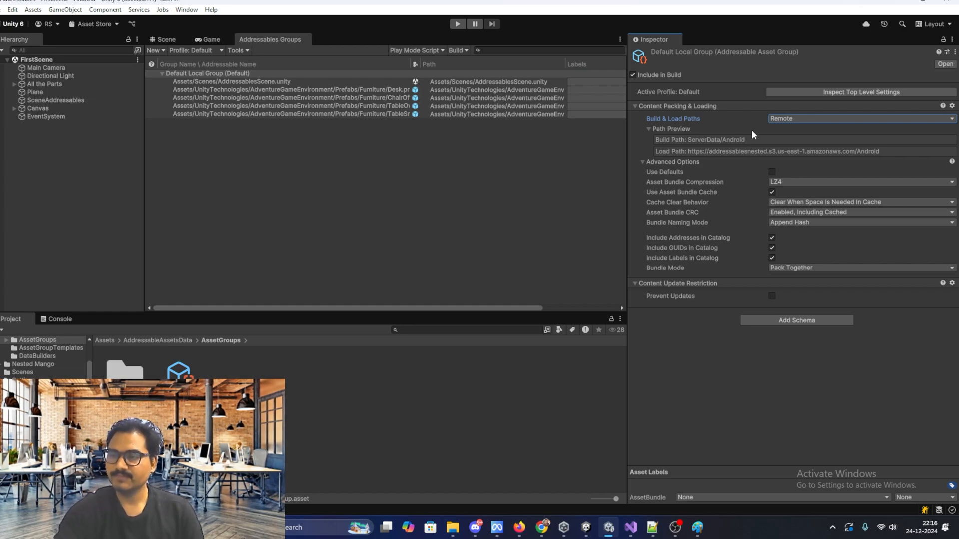
# - Open the top-level Addressable Asset Settings and check the Build & Load Paths options for the catalog
pyautogui.click(846, 92)
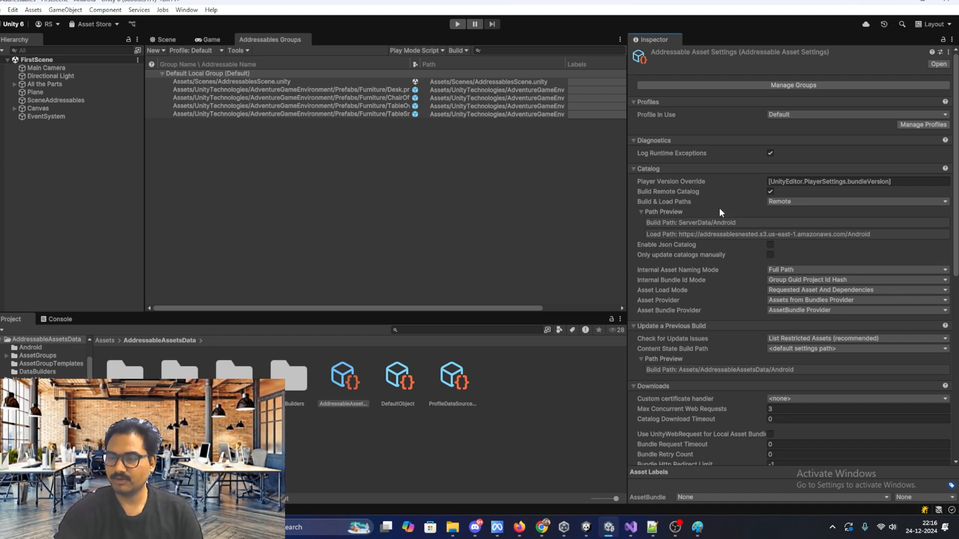
pyautogui.click(781, 202)
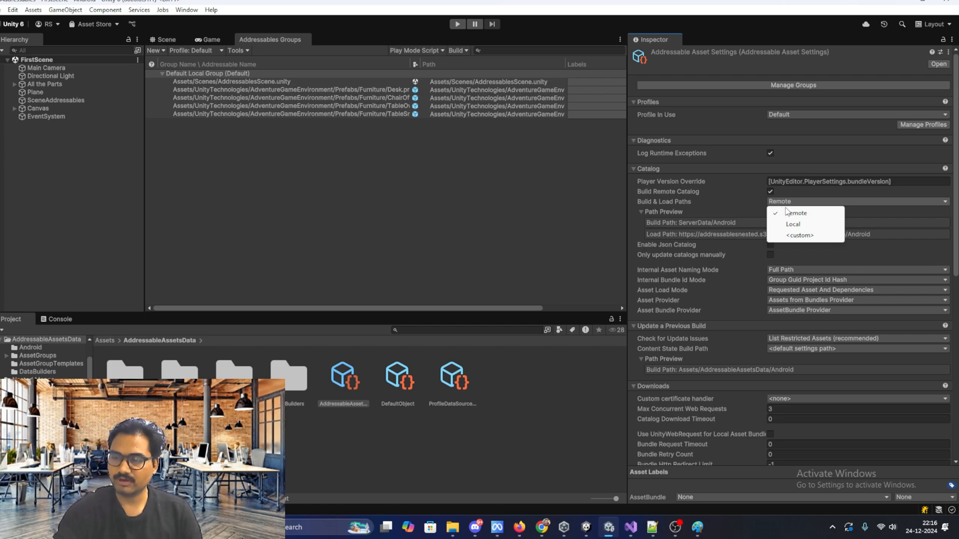
pyautogui.click(715, 199)
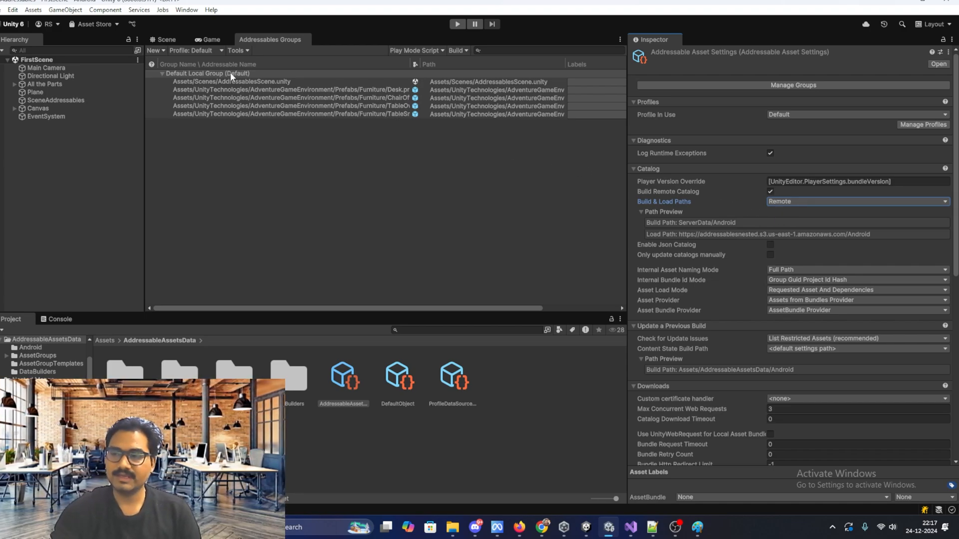
# - Review the paths in the Addressables Profiles window and the active platform in Build Profiles, closing both windows
pyautogui.click(907, 125)
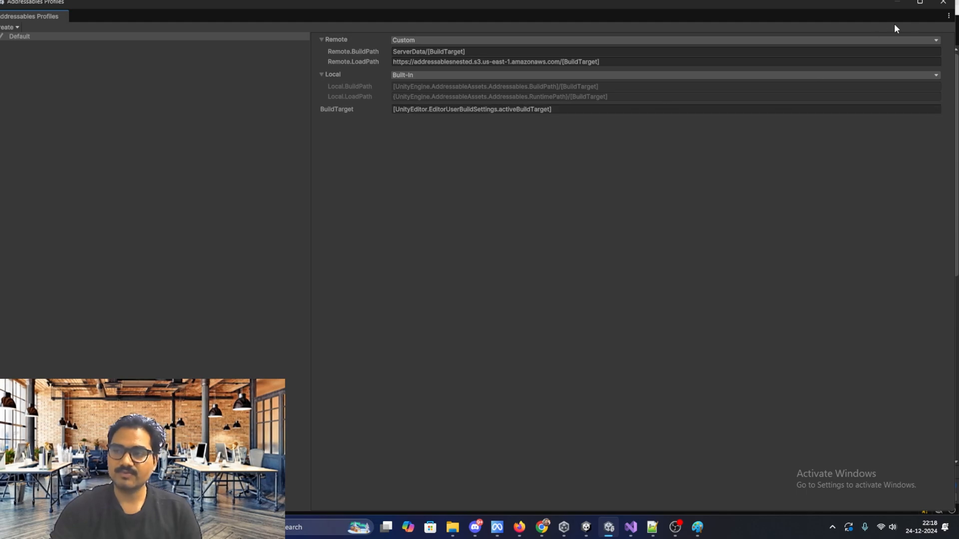
pyautogui.click(949, 16)
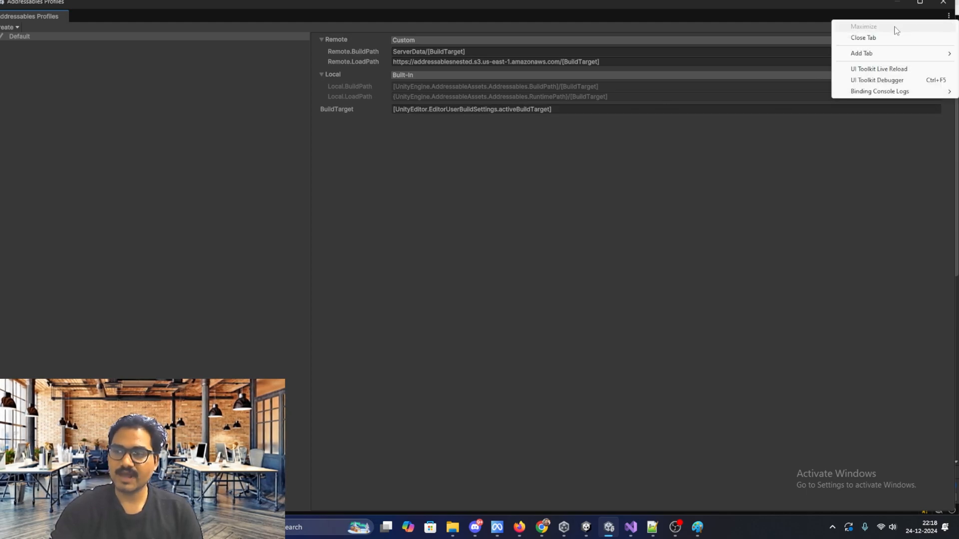
pyautogui.click(863, 36)
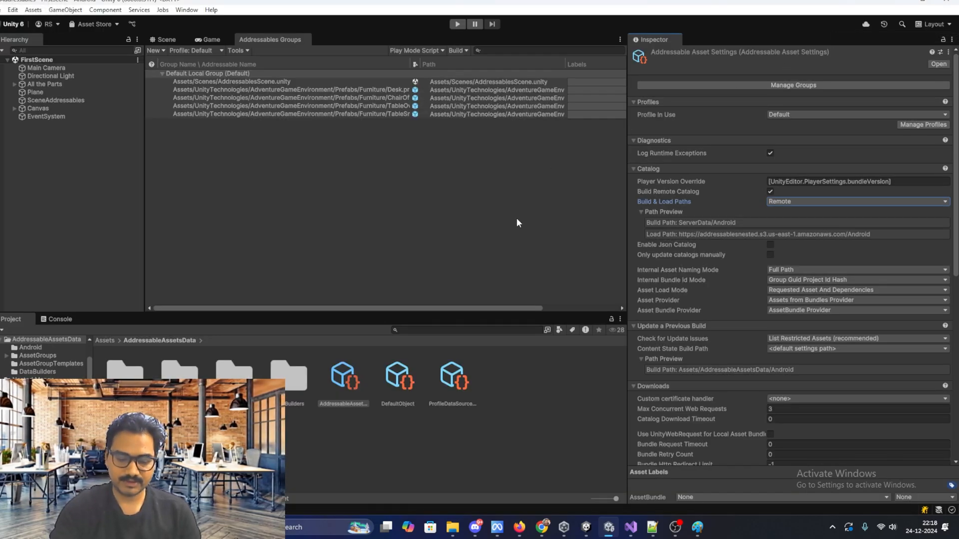
pyautogui.hotkey('ctrl', 'shift', 'b')
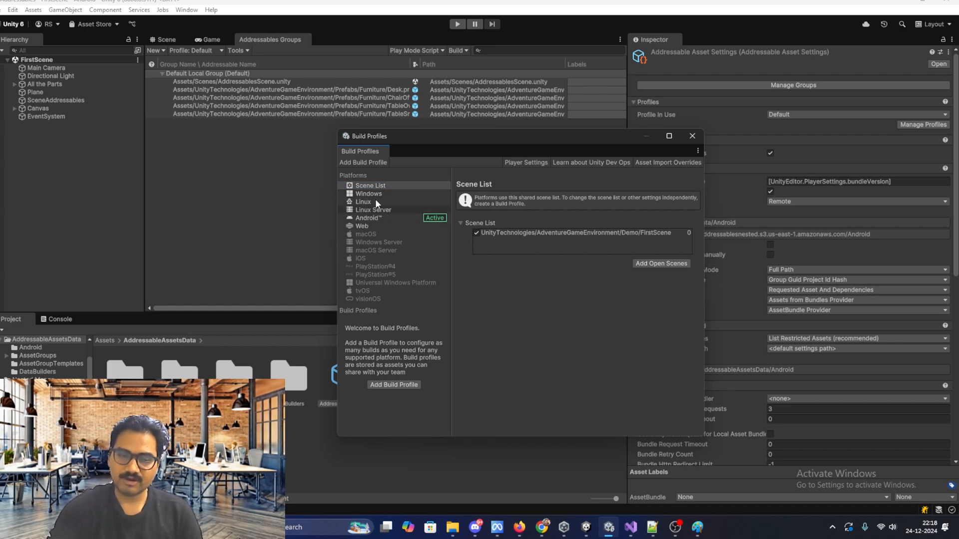
pyautogui.click(691, 136)
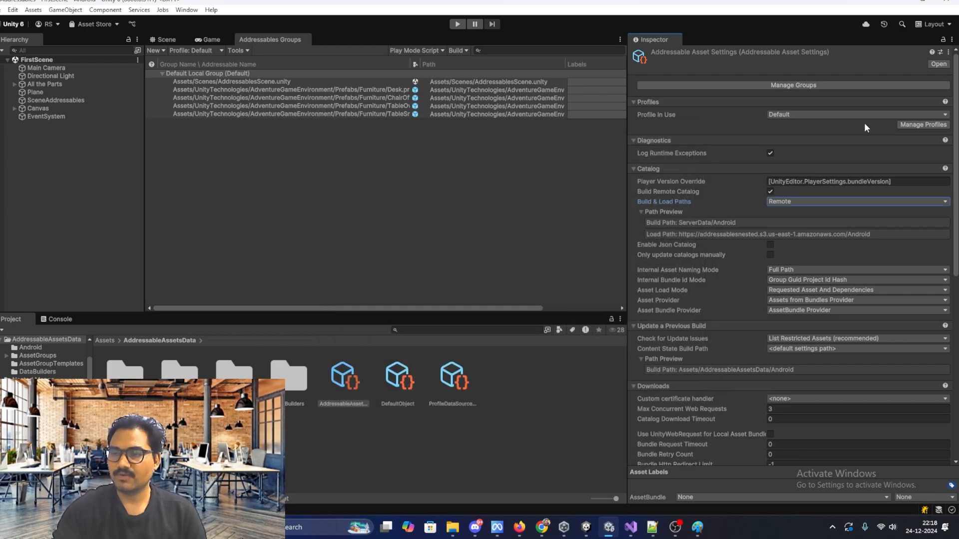
# - Reopen the Addressables Profiles window and choose Custom as the Remote bundle location
pyautogui.click(912, 123)
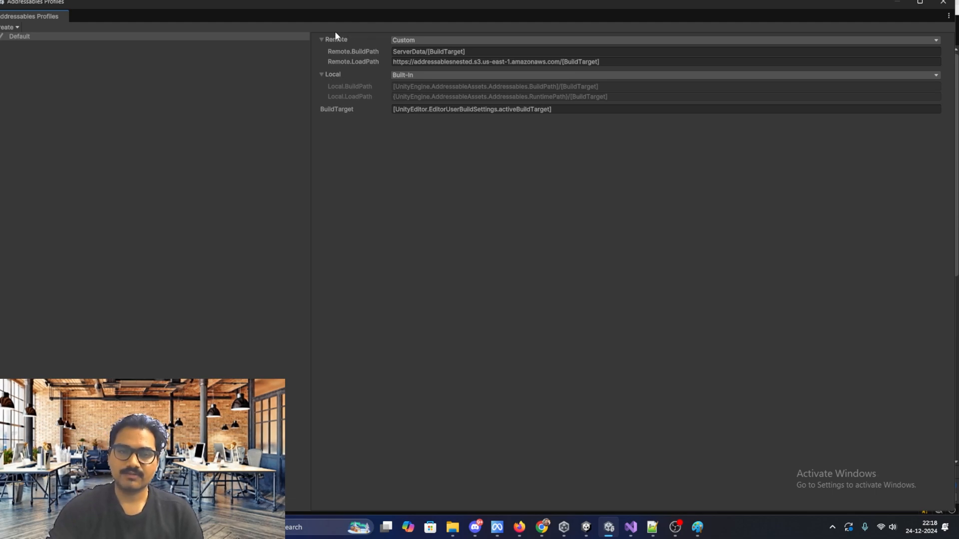
pyautogui.click(418, 42)
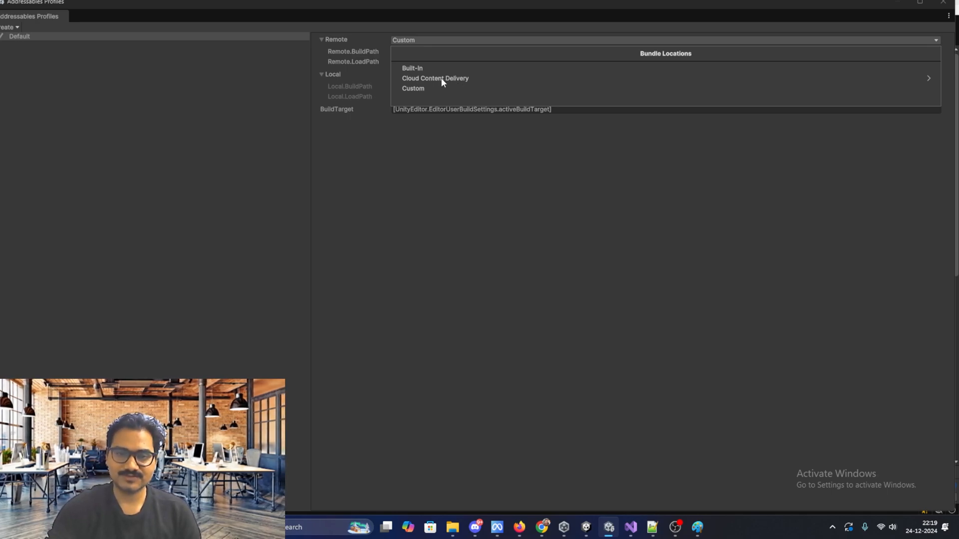
pyautogui.click(416, 88)
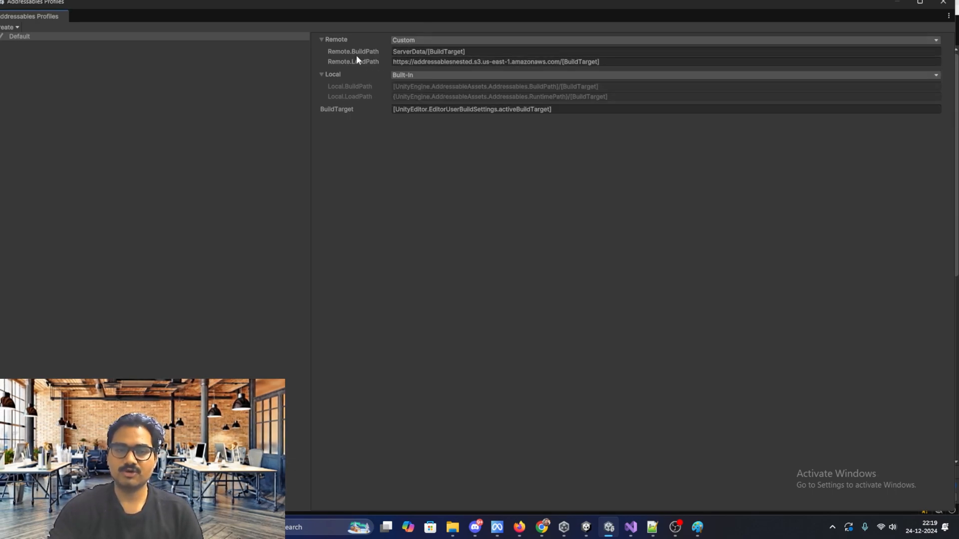
# - Examine the Remote.BuildPath and Remote.LoadPath entries, highlighting the [BuildTarget] part and the full load URL
pyautogui.click(423, 53)
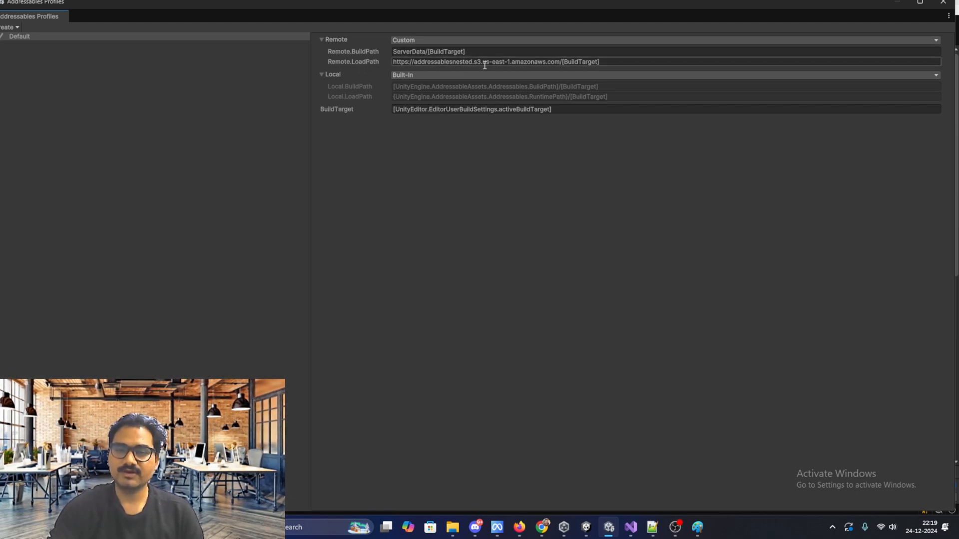
pyautogui.click(559, 62)
pyautogui.click(559, 62)
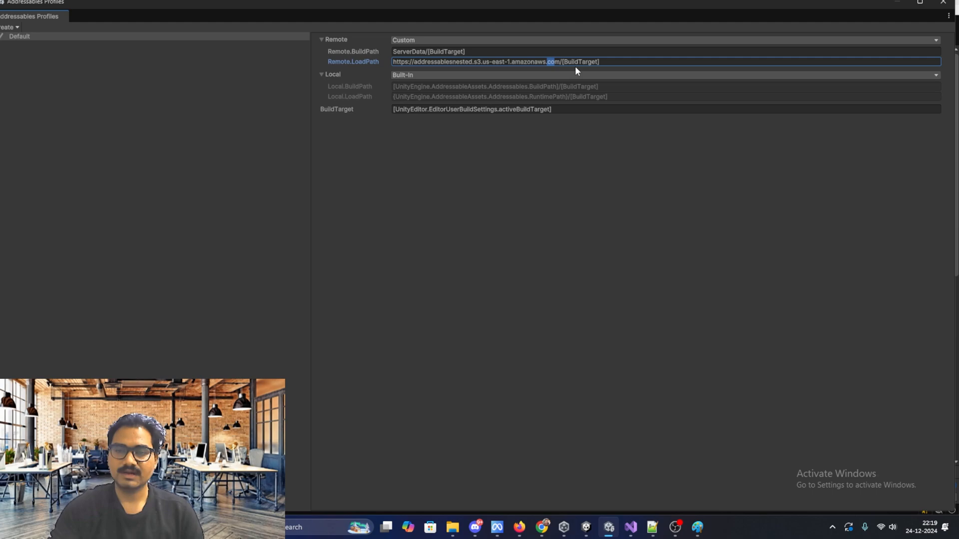
pyautogui.click(582, 64)
pyautogui.moveTo(561, 62); pyautogui.dragTo(606, 62)
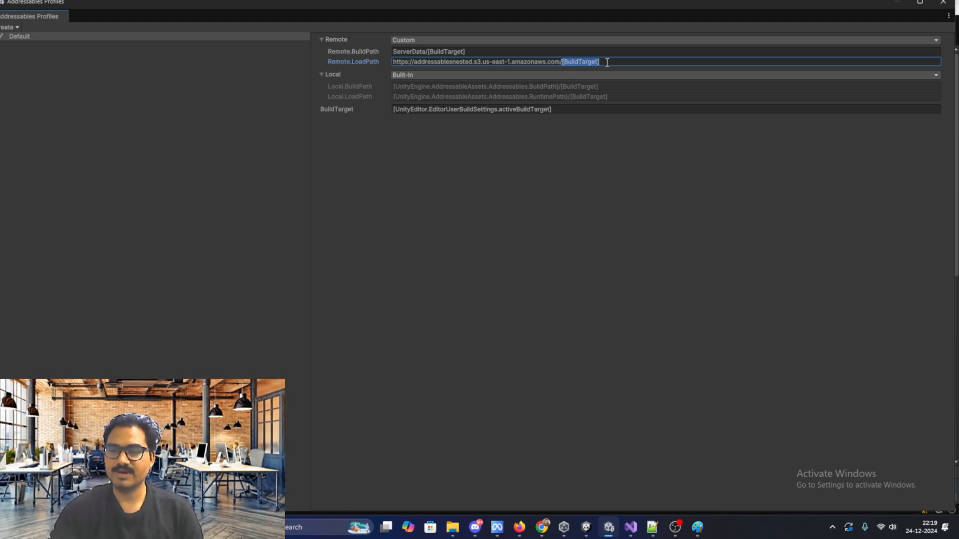
pyautogui.click(434, 63)
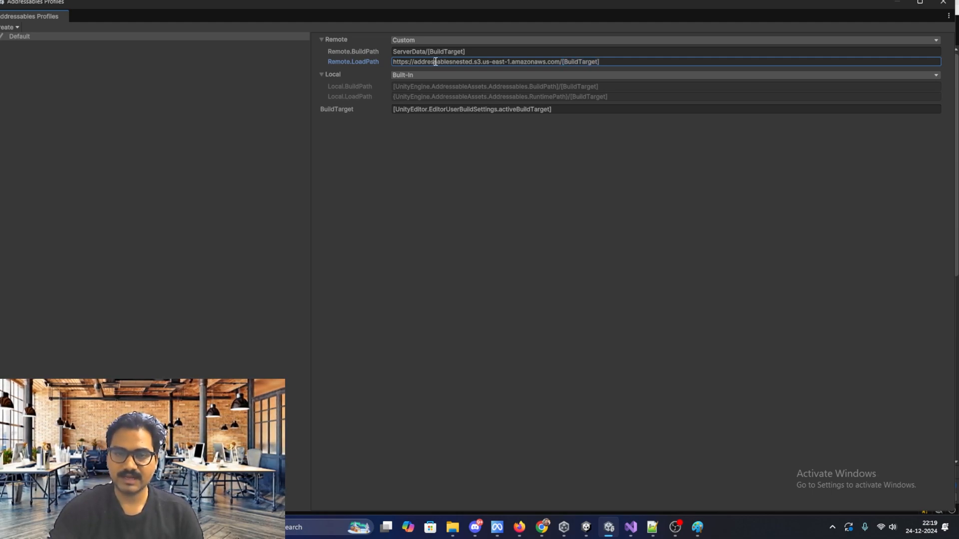
pyautogui.hotkey('ctrl', 'a')
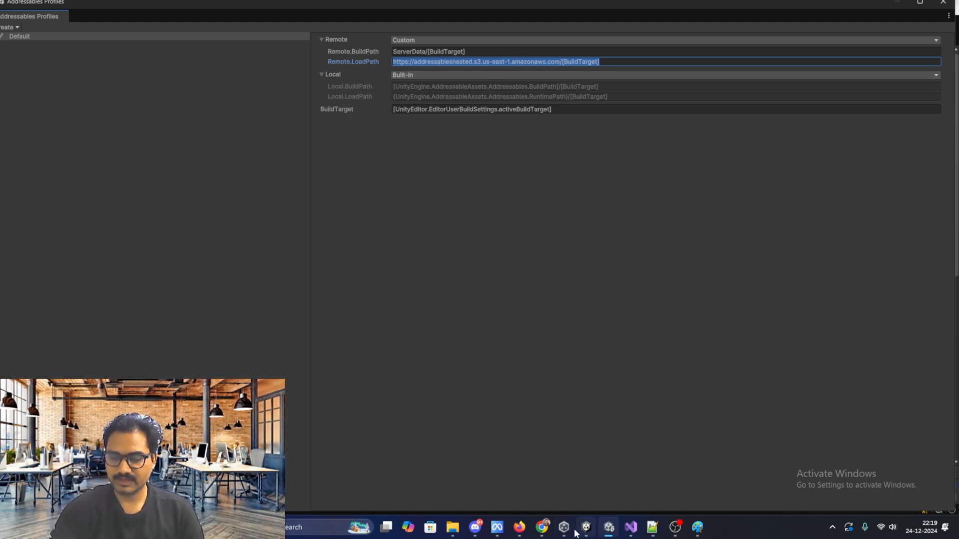
# - Switch to Chrome and open the addressablesnested bucket from the Amazon S3 bucket list
pyautogui.click(542, 525)
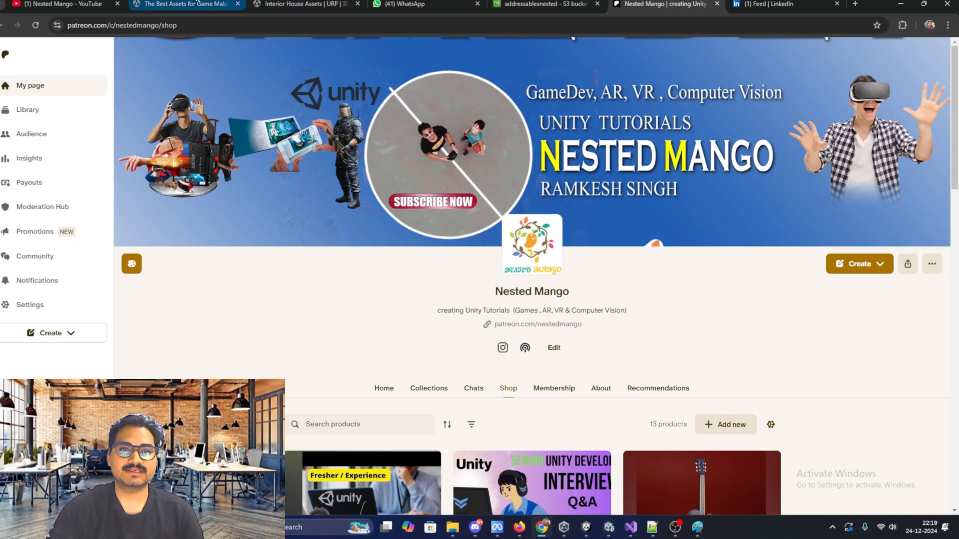
pyautogui.click(512, 10)
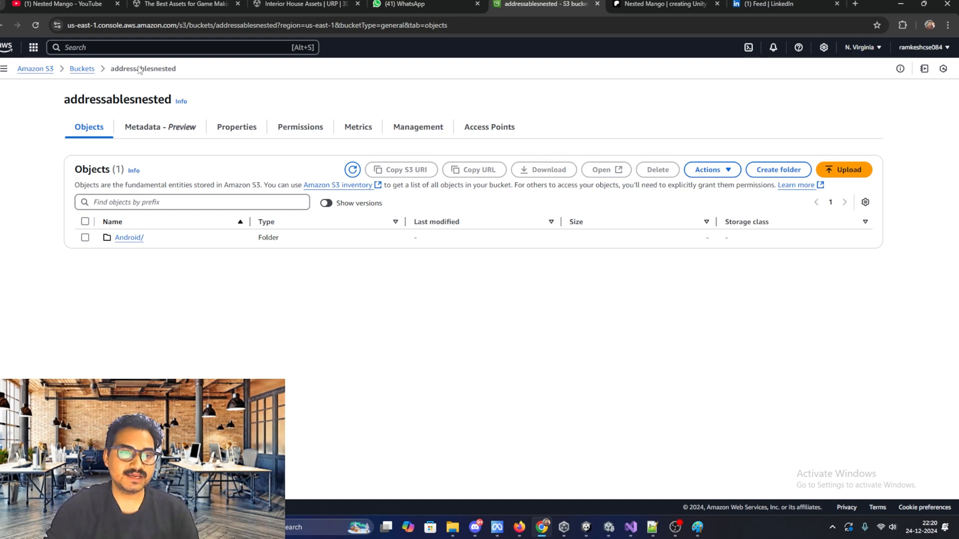
pyautogui.click(88, 71)
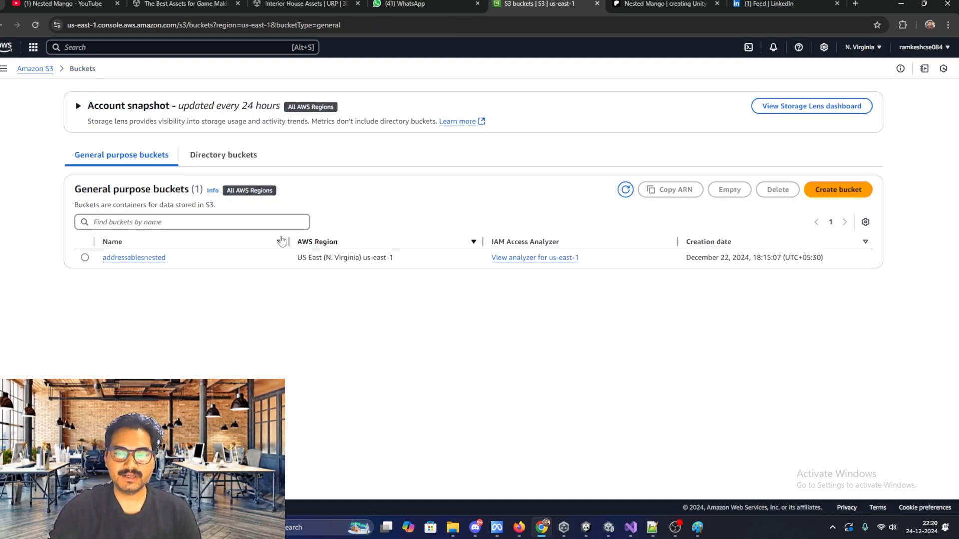
pyautogui.click(144, 257)
# - Check the Block public access options in the addressablesnested bucket's permissions and leave without saving
pyautogui.click(290, 128)
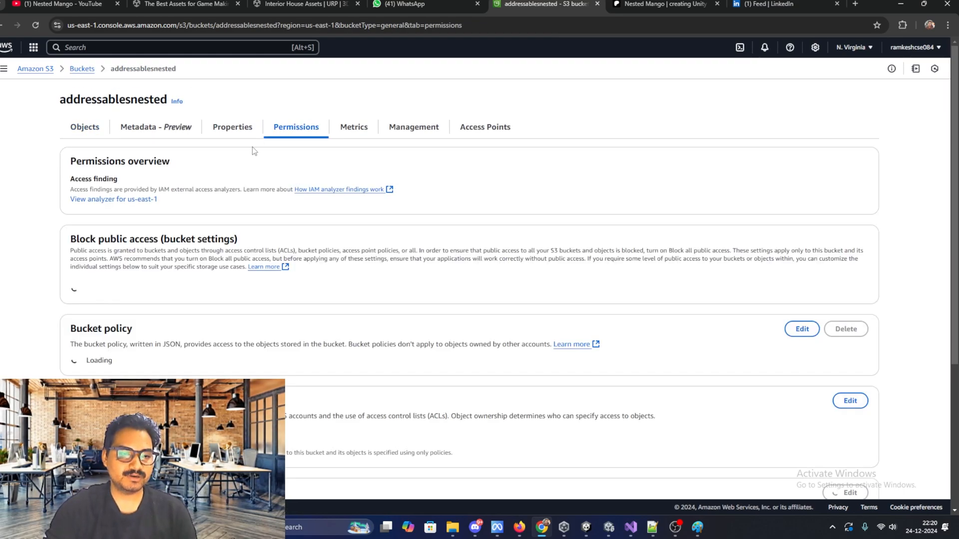
pyautogui.scroll(-2, 186, 260)
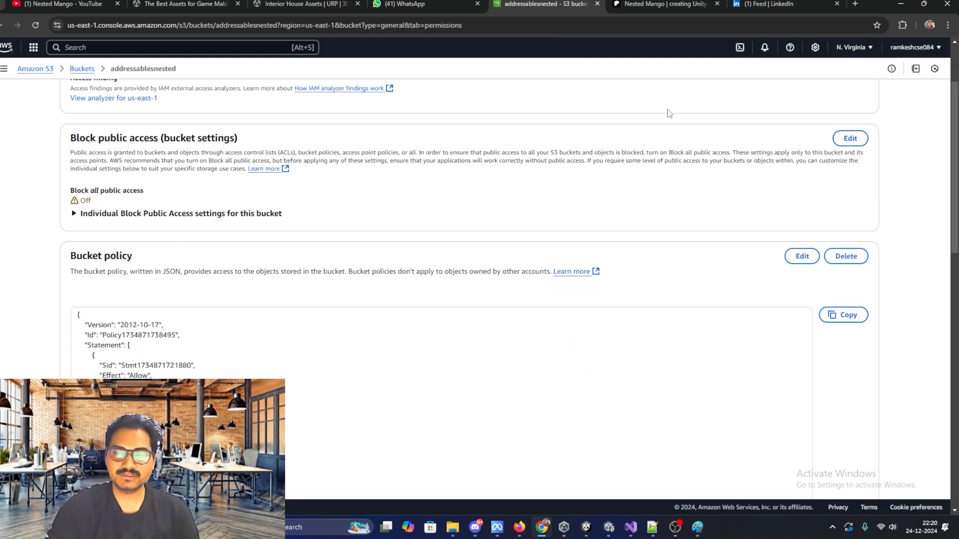
pyautogui.click(849, 138)
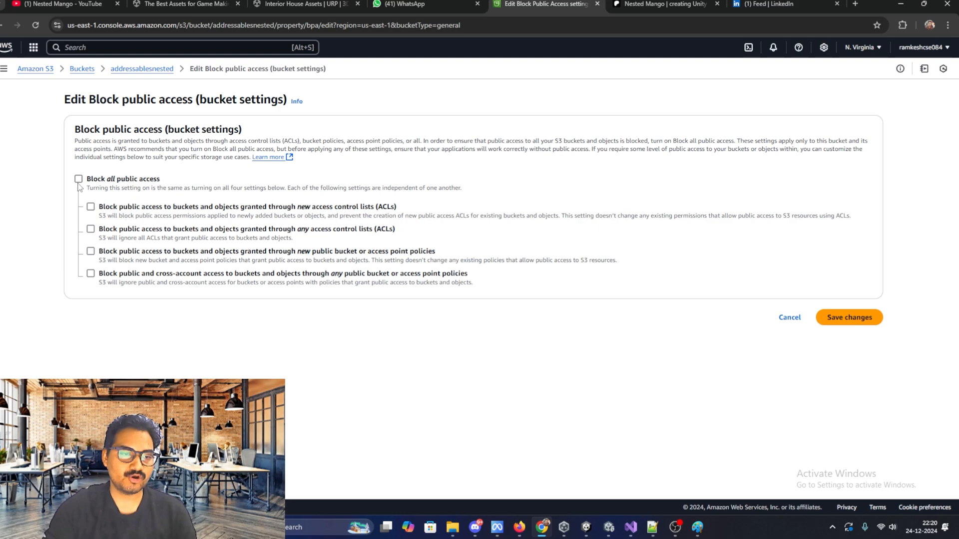
pyautogui.click(789, 319)
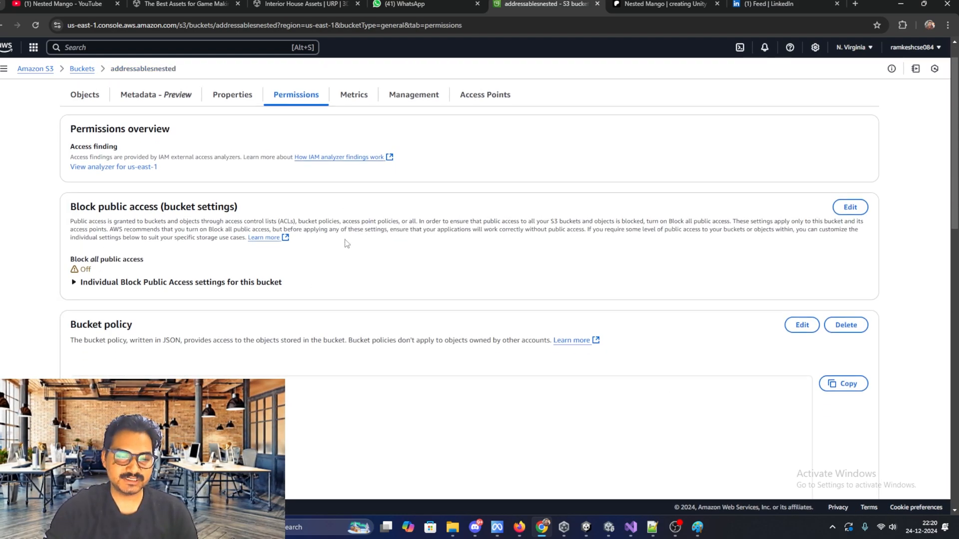
# - Review the bucket policy JSON in its editor and return to the addressablesnested bucket's object list
pyautogui.scroll(-2, 348, 243)
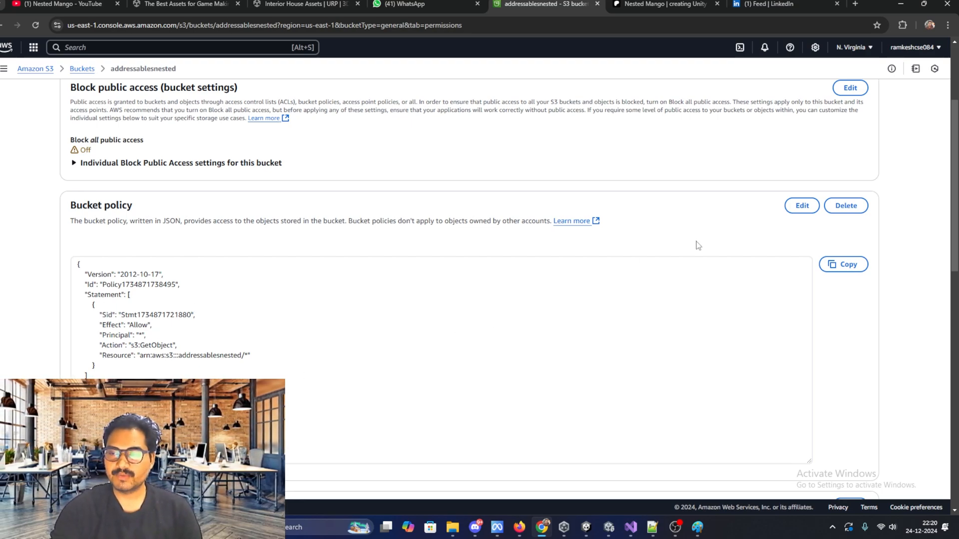
pyautogui.click(801, 205)
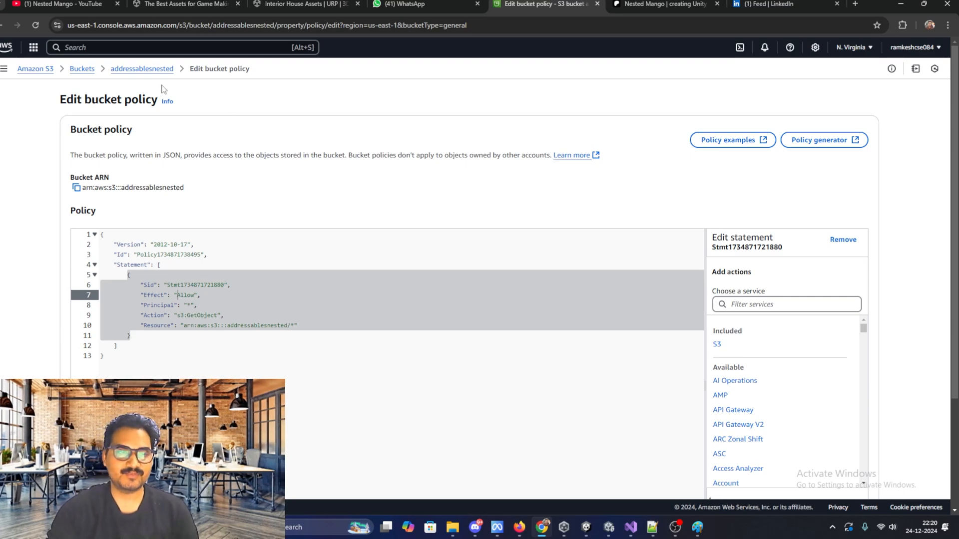
pyautogui.click(157, 70)
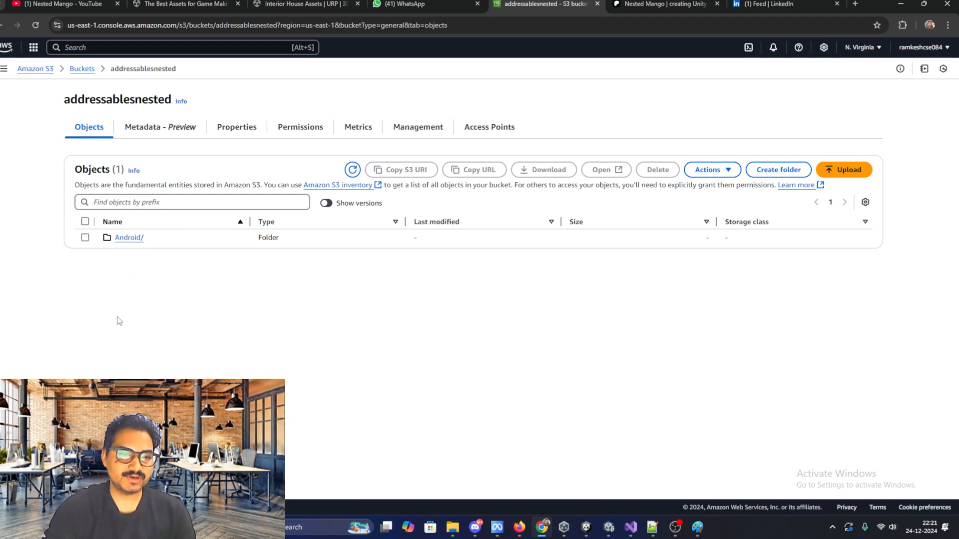
# - Switch to Unity, glance at the ServerData folder in File Explorer, and close the Addressables Profiles window
pyautogui.hotkey('alt', 'Tab')
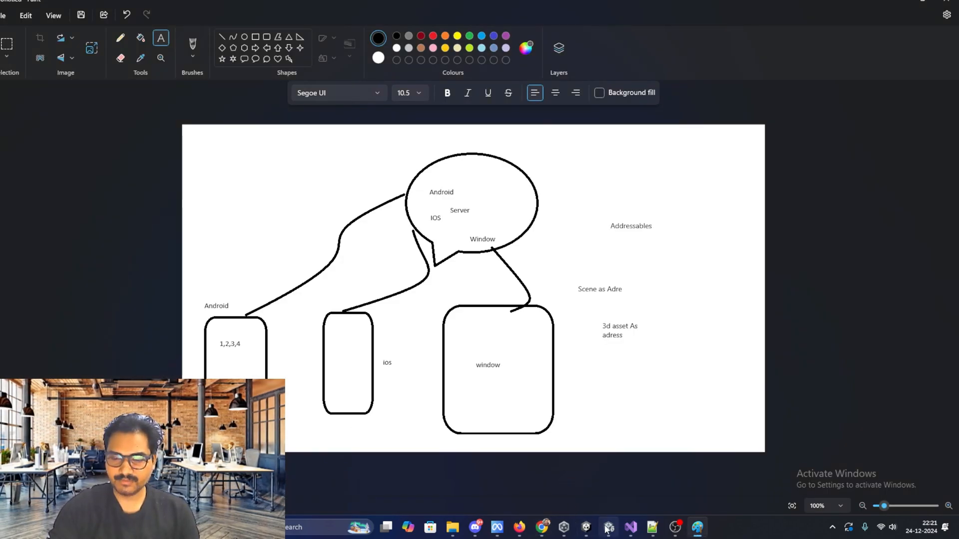
pyautogui.click(608, 528)
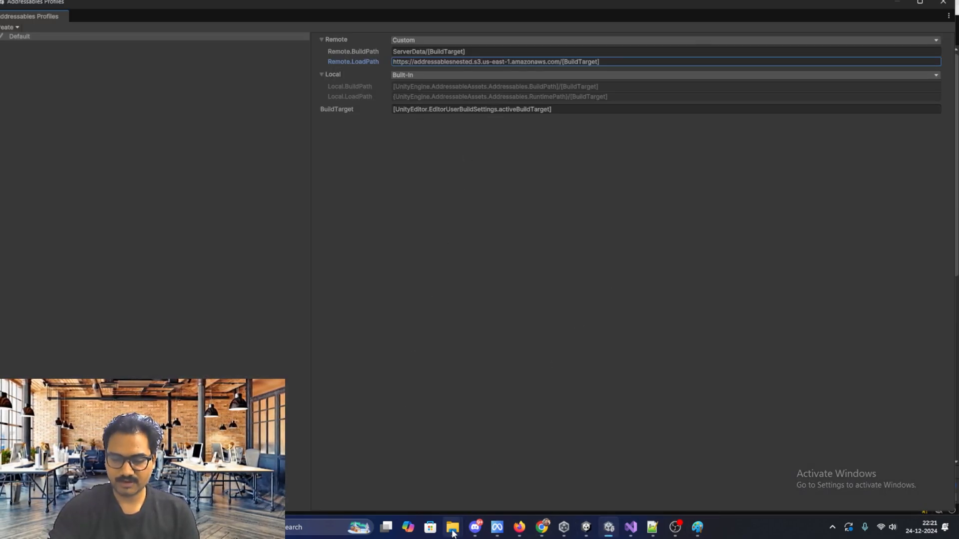
pyautogui.moveTo(452, 528)
pyautogui.click(558, 477)
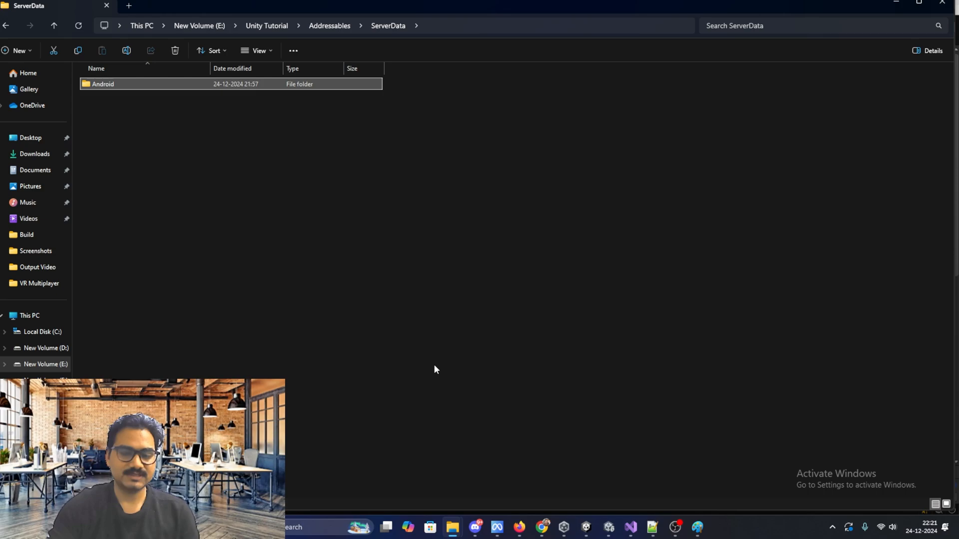
pyautogui.click(608, 527)
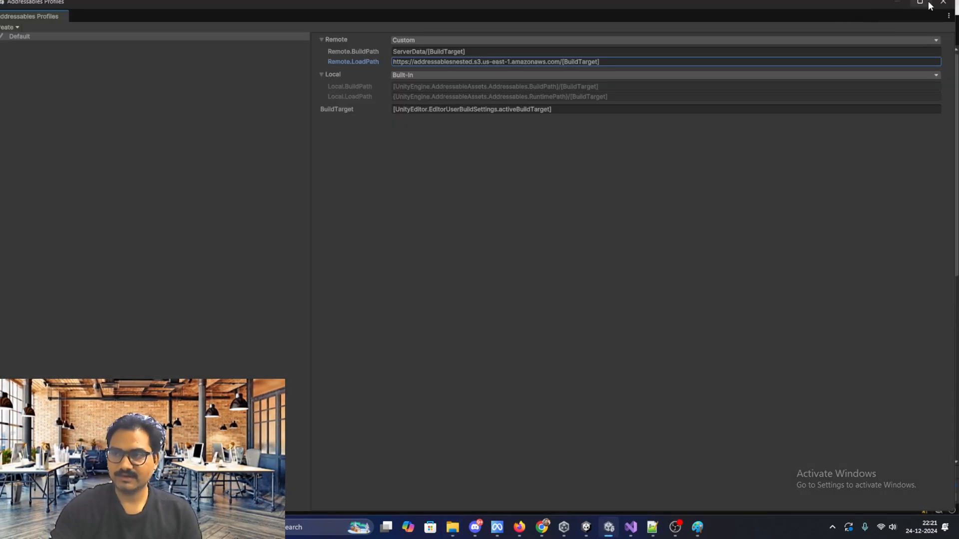
pyautogui.click(949, 19)
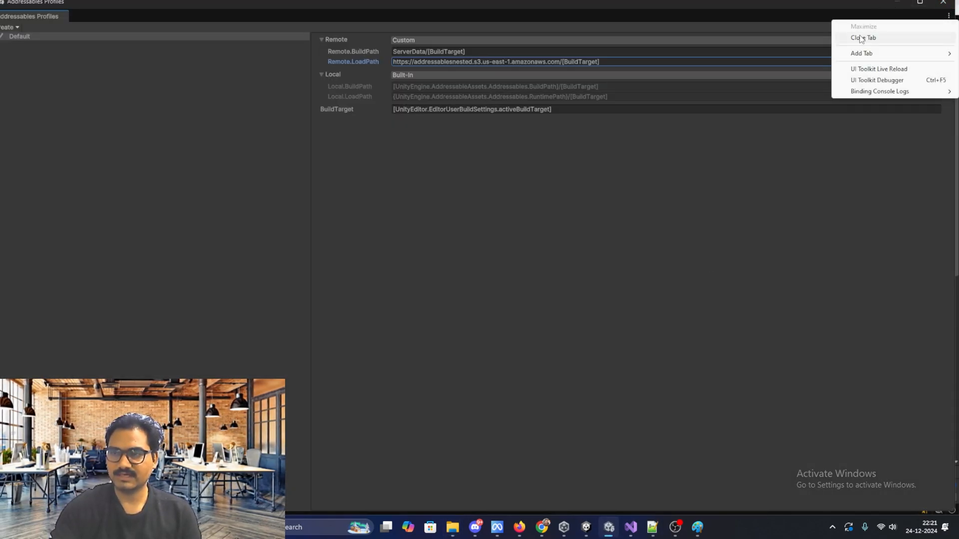
pyautogui.click(863, 37)
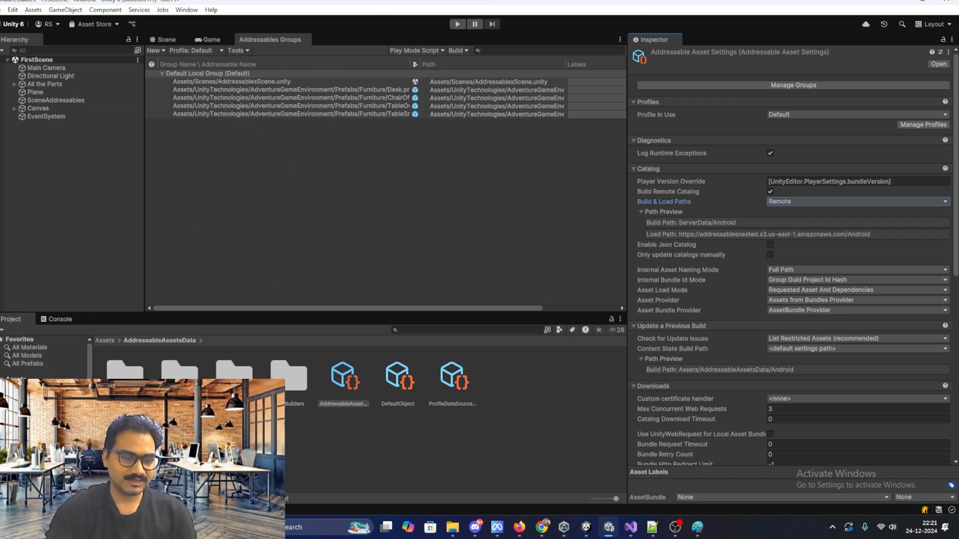
# - Show the project's Assets folder in File Explorer and open the neighbouring ServerData folder to locate its Android build folder
pyautogui.click(16, 379)
pyautogui.rightClick(16, 379)
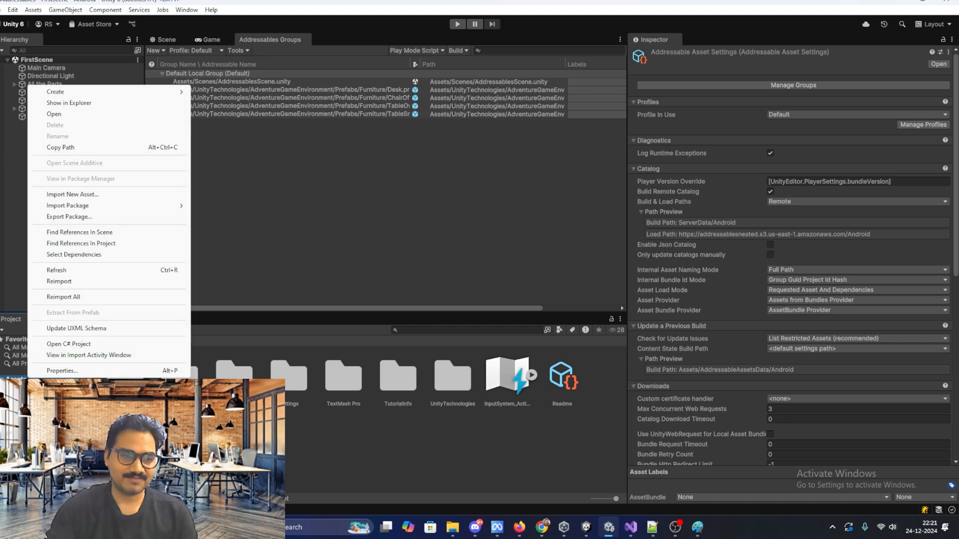
pyautogui.click(92, 104)
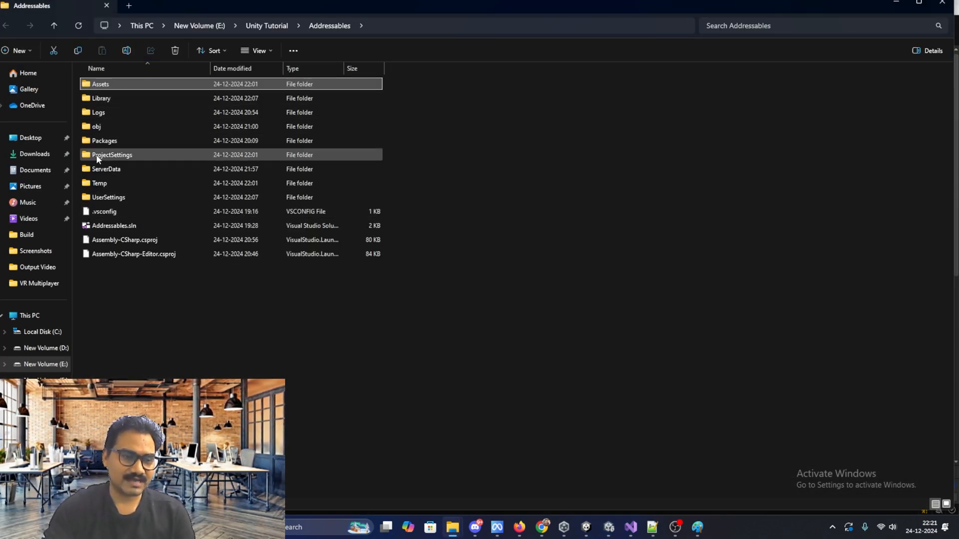
pyautogui.doubleClick(104, 170)
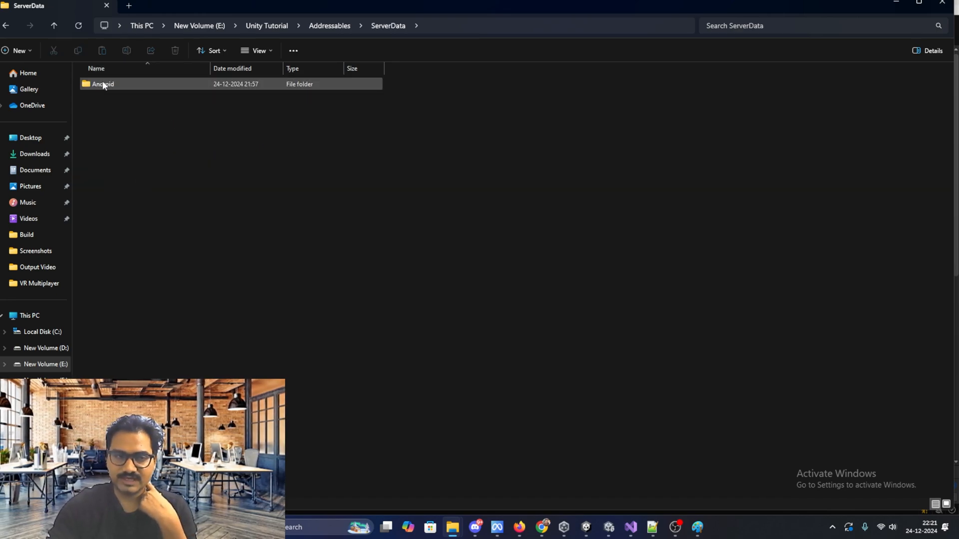
pyautogui.moveTo(101, 83)
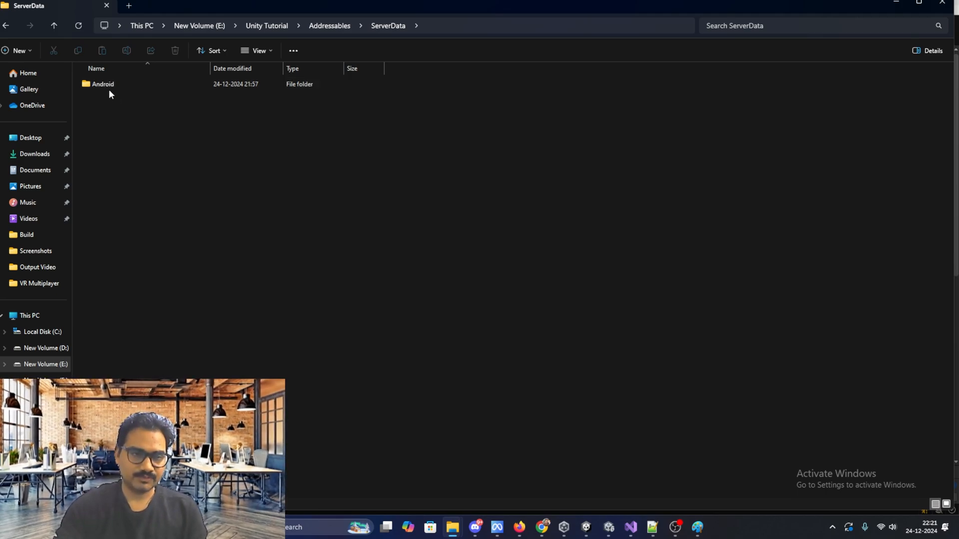
# - Switch to Chrome and examine the contents of the Android folder in the addressablesnested bucket
pyautogui.click(541, 526)
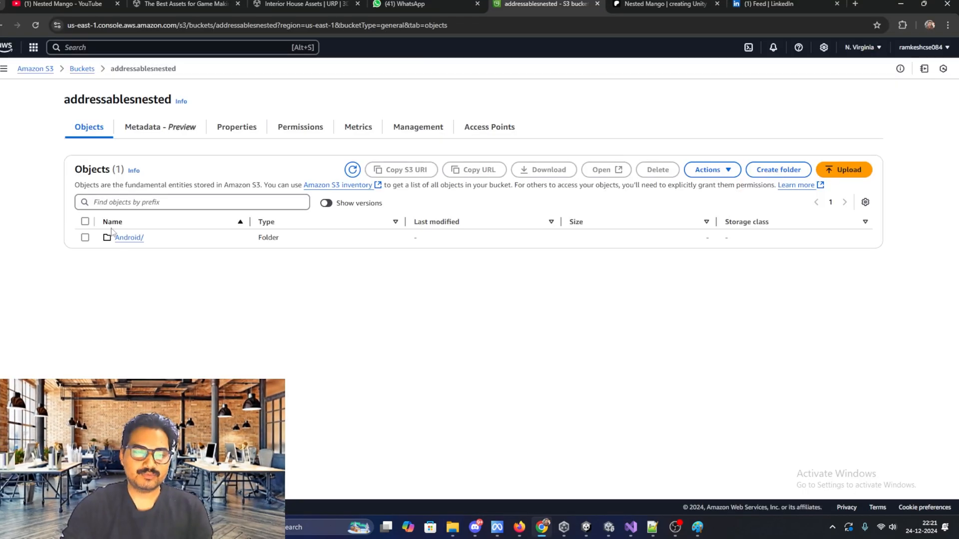
pyautogui.click(137, 242)
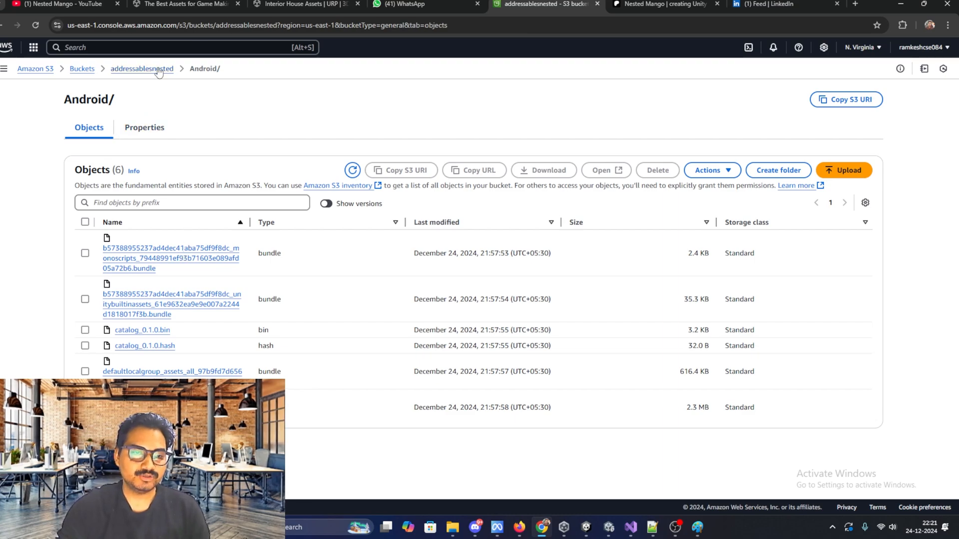
pyautogui.click(143, 69)
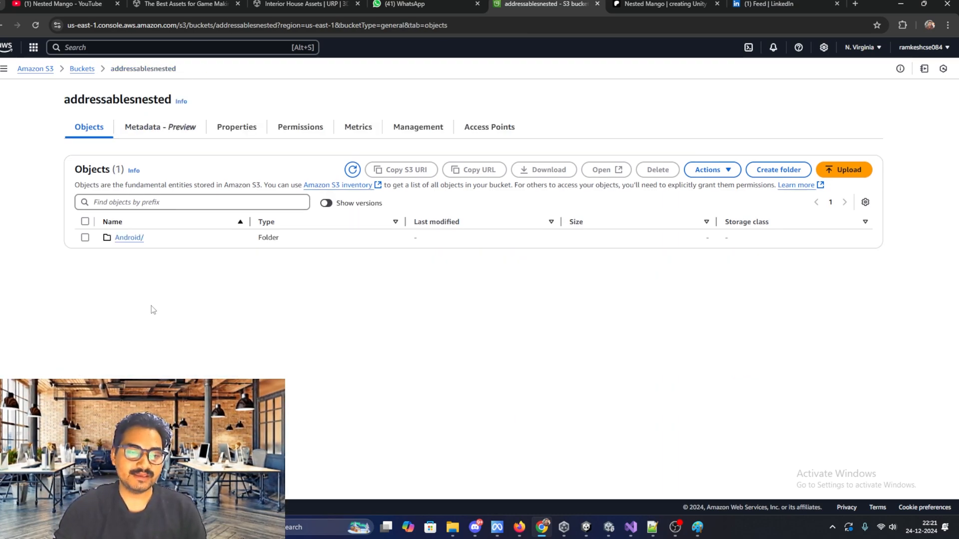
pyautogui.click(132, 241)
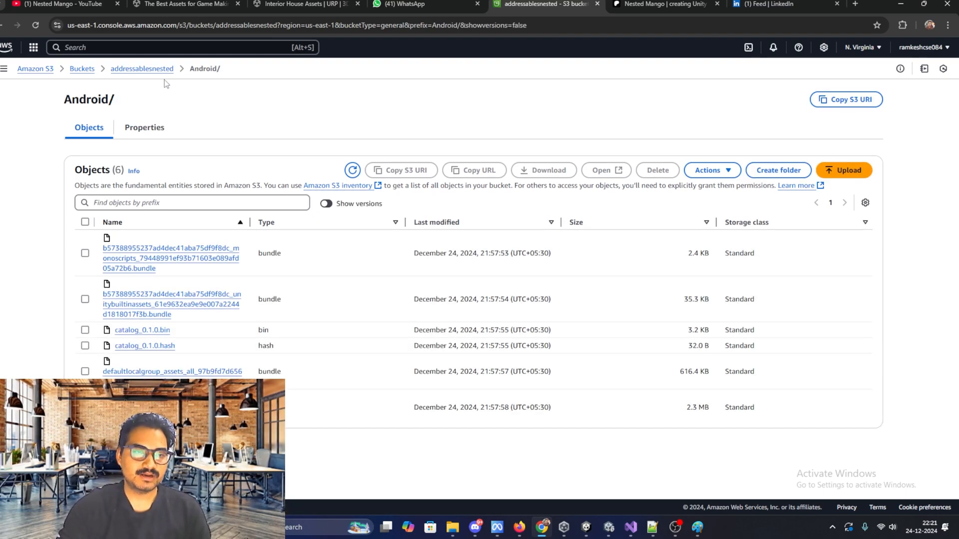
# - Copy the object URL of the monoscripts bundle in the Android folder and open it in a new browser tab
pyautogui.click(186, 253)
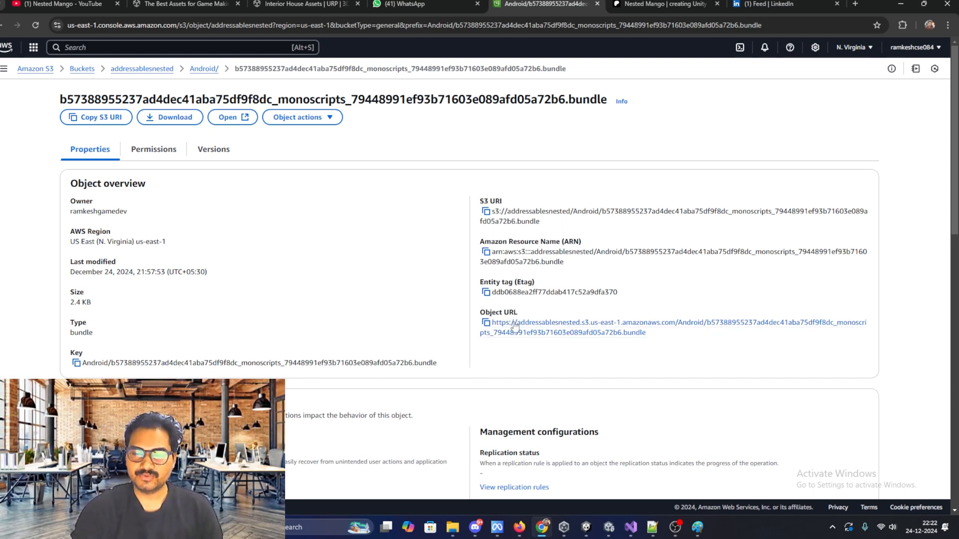
pyautogui.click(486, 323)
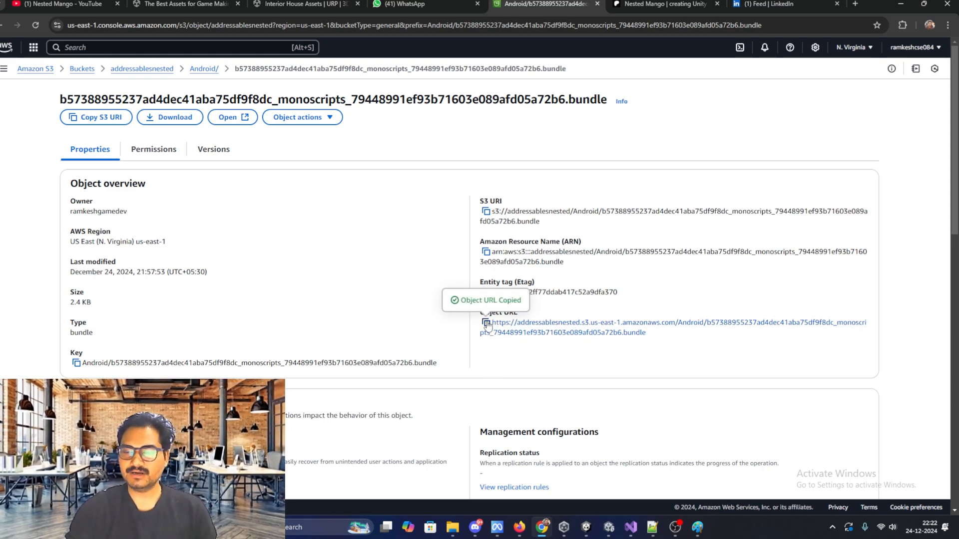
pyautogui.click(855, 4)
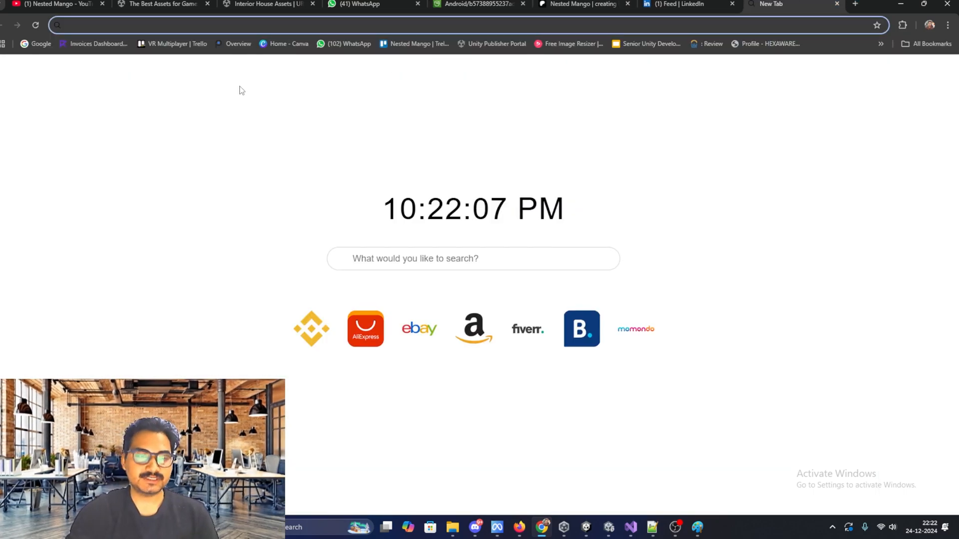
pyautogui.hotkey('ctrl', 'v')
pyautogui.press('Return')
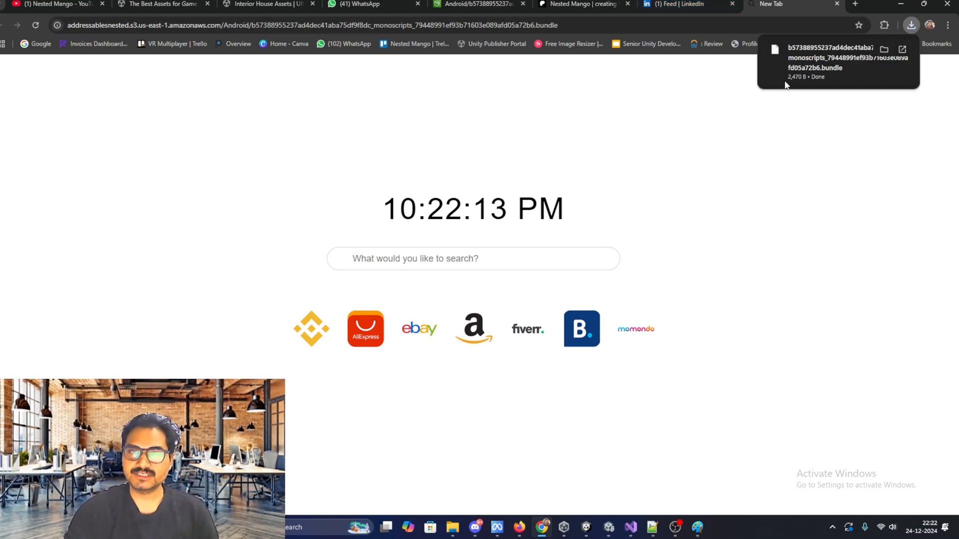
# - Return to the bundle's S3 page and check the base address of the bundle link noted in Notepad++
pyautogui.click(475, 4)
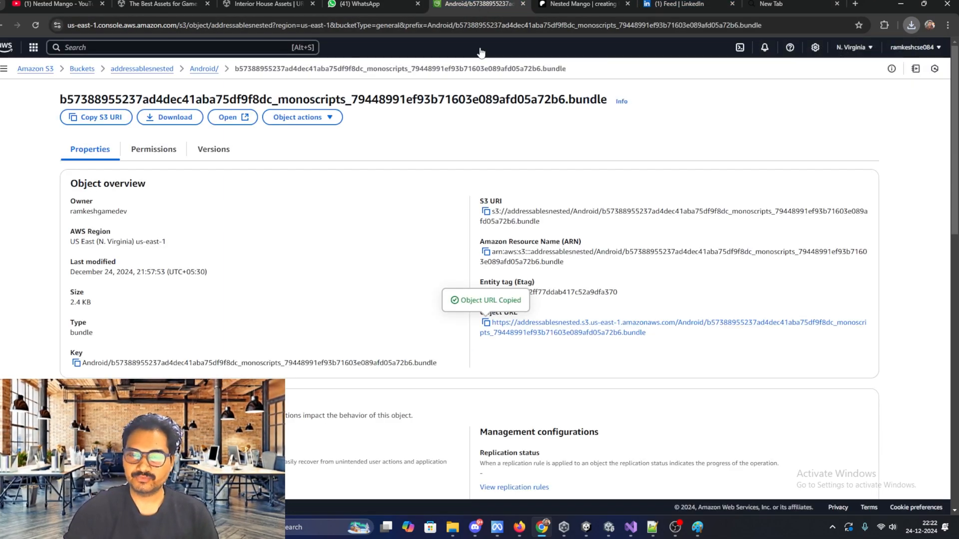
pyautogui.click(652, 527)
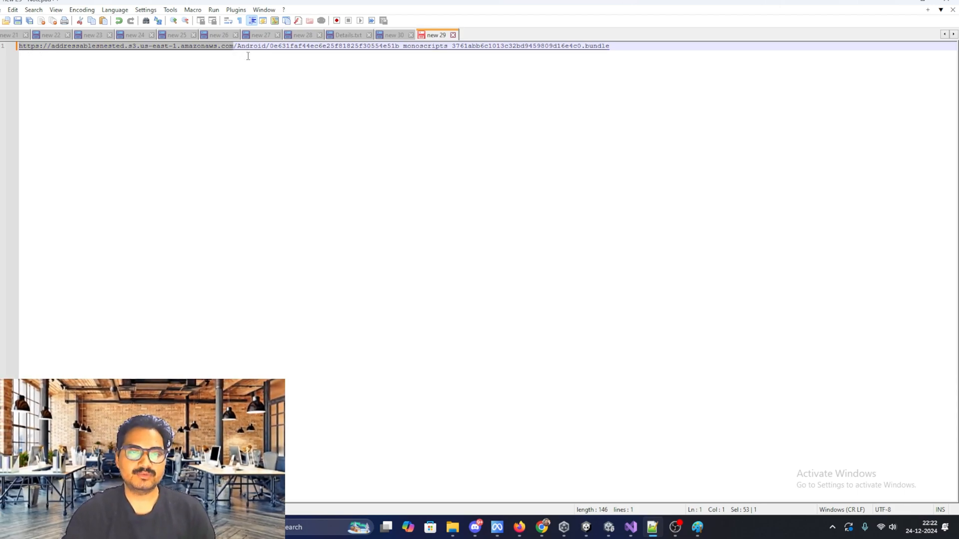
pyautogui.hotkey('alt', 'Tab')
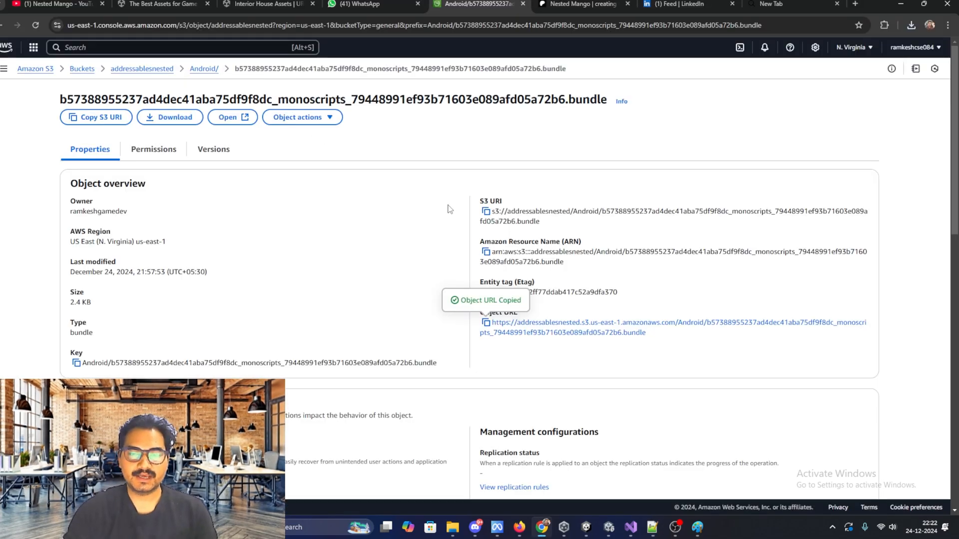
# - Switch to Unity, review Remote.LoadPath in the Addressables profiles, and close the Addressables Profiles window
pyautogui.click(608, 528)
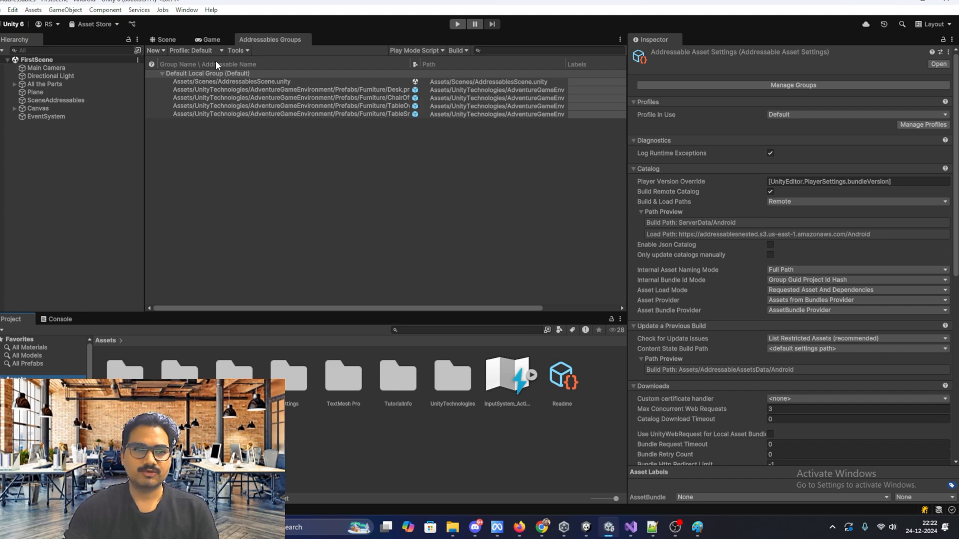
pyautogui.click(931, 125)
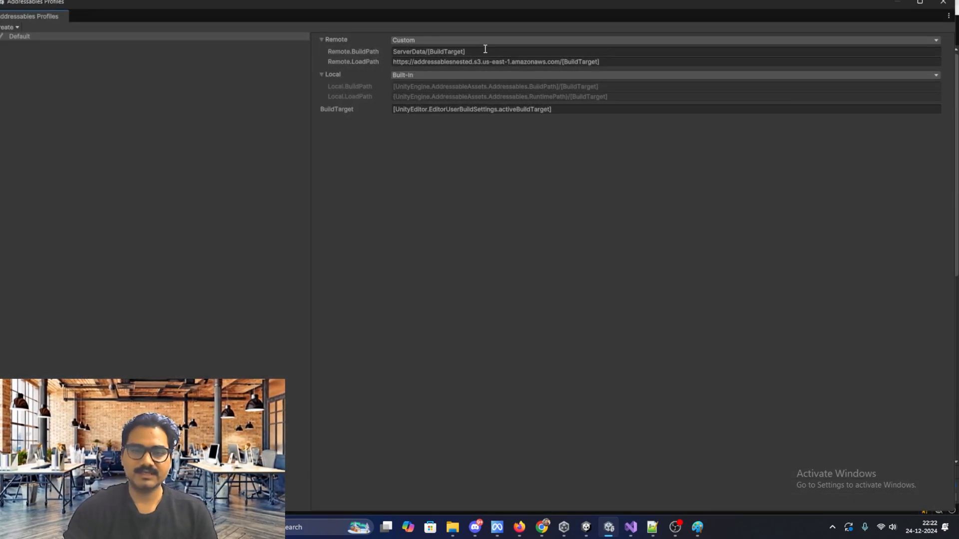
pyautogui.click(535, 61)
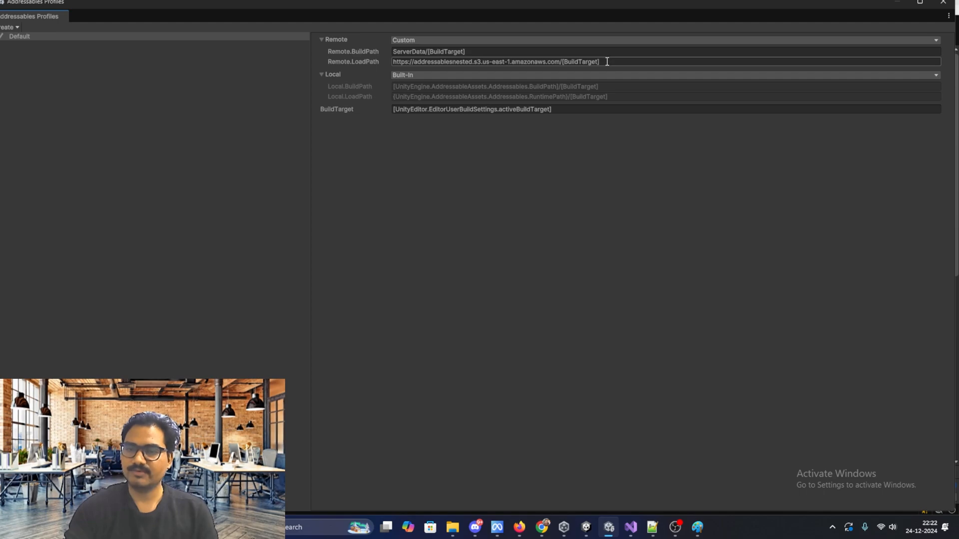
pyautogui.click(949, 16)
pyautogui.click(874, 37)
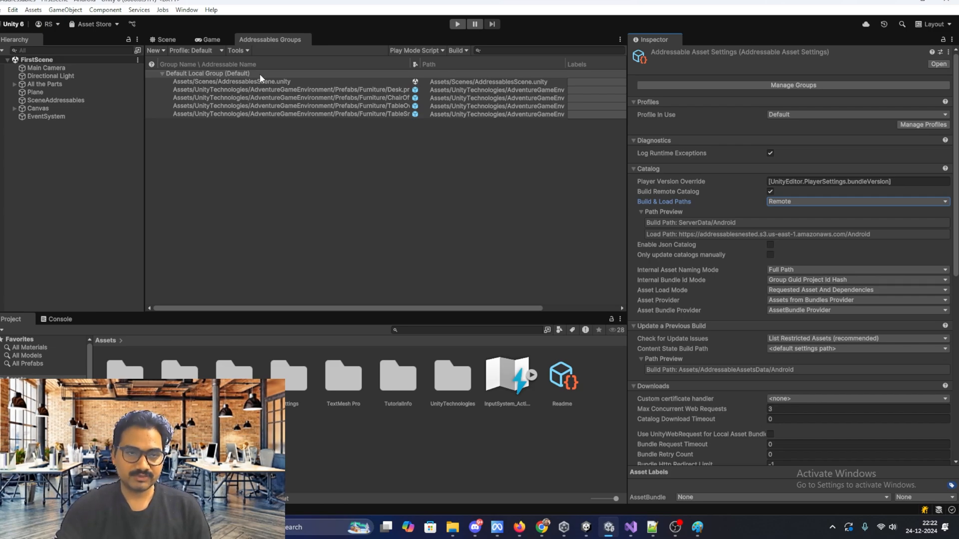
# - Set the Addressables play mode script to Use Existing Build (Android) and check the selection
pyautogui.click(431, 51)
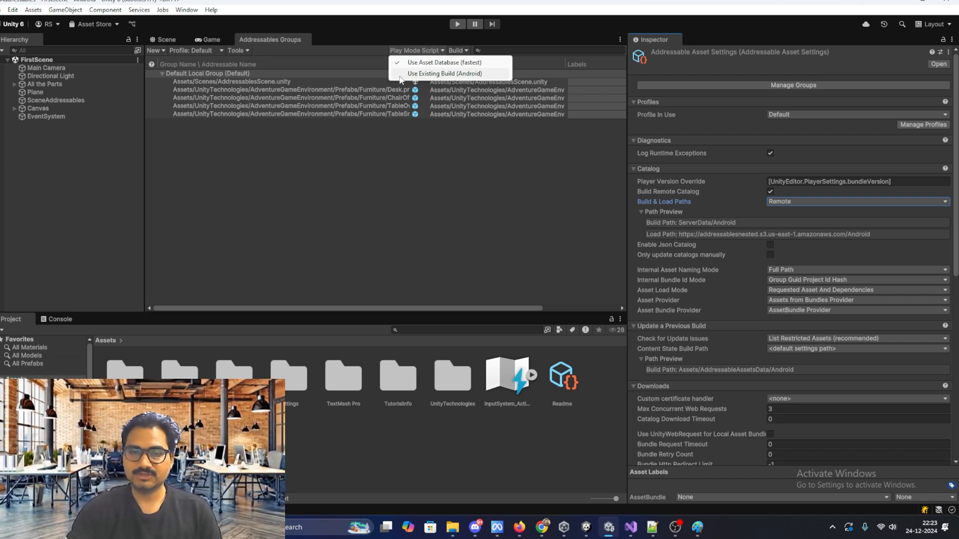
pyautogui.click(443, 75)
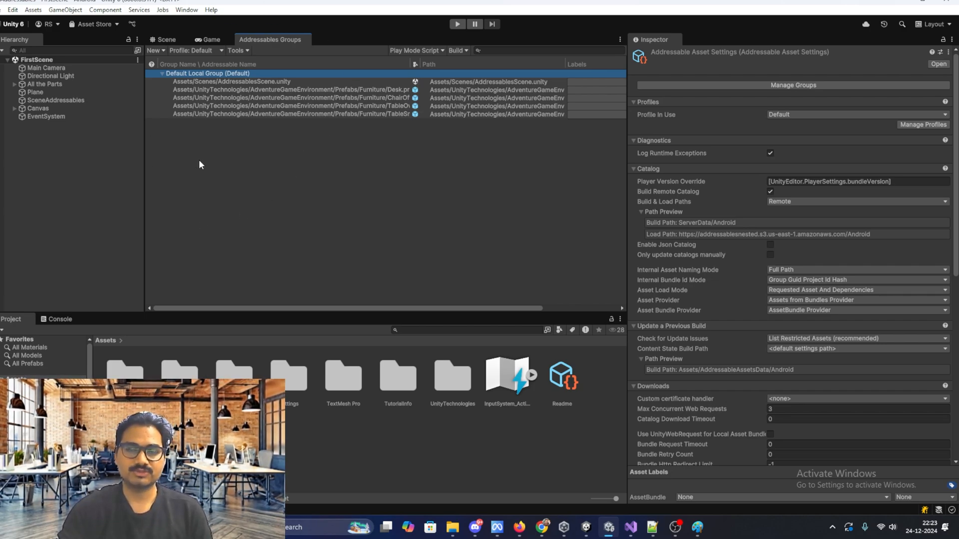
pyautogui.click(416, 51)
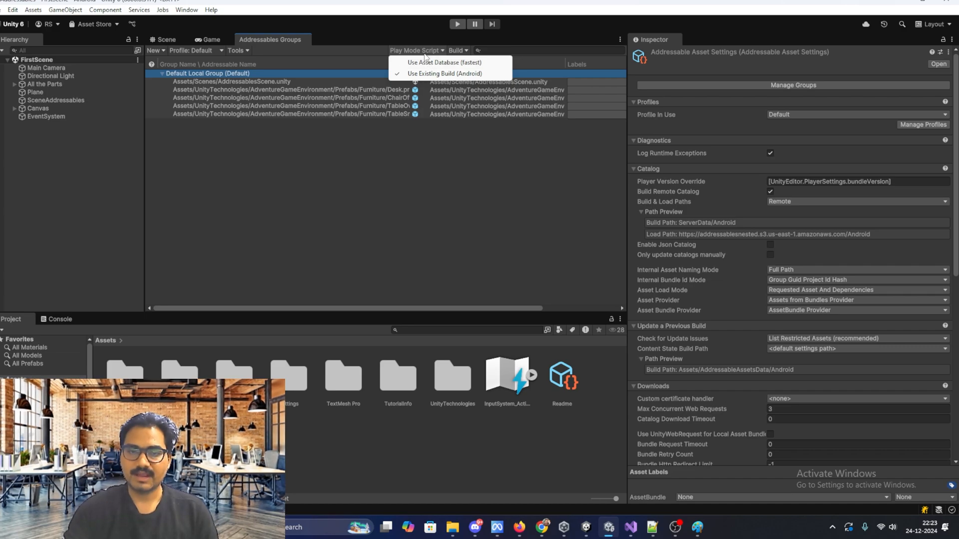
pyautogui.click(456, 172)
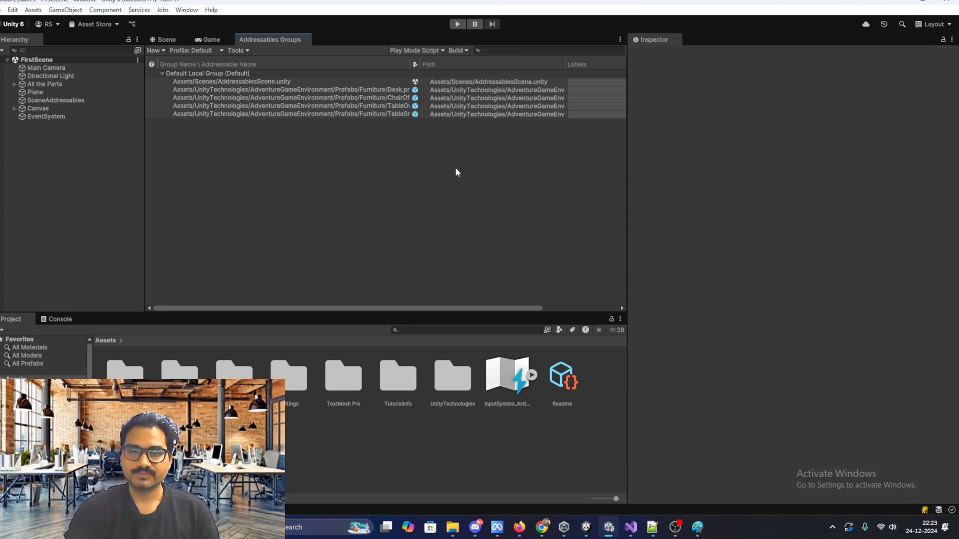
# - Review the Addressables build options New Build, Update a Previous Build and Clear Build Cache without starting a build
pyautogui.click(467, 50)
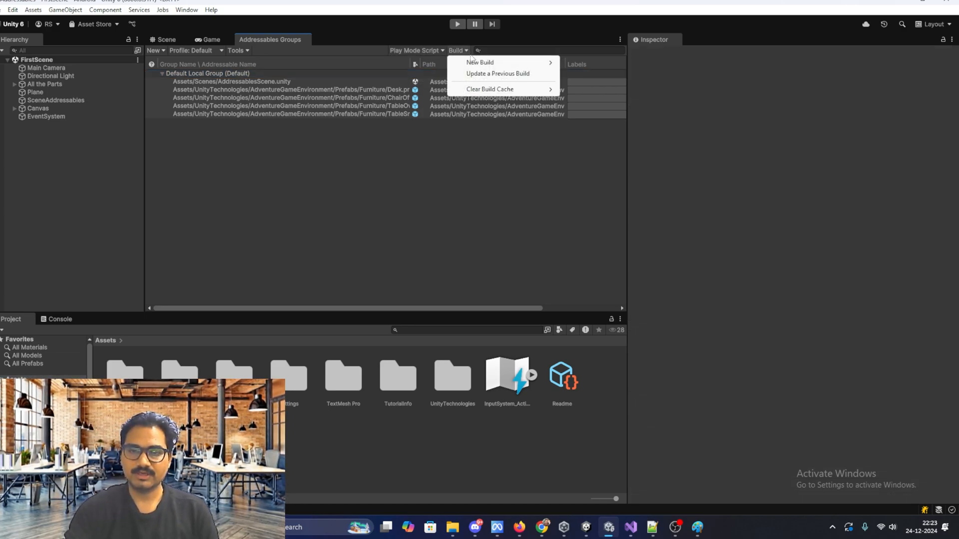
pyautogui.moveTo(480, 64)
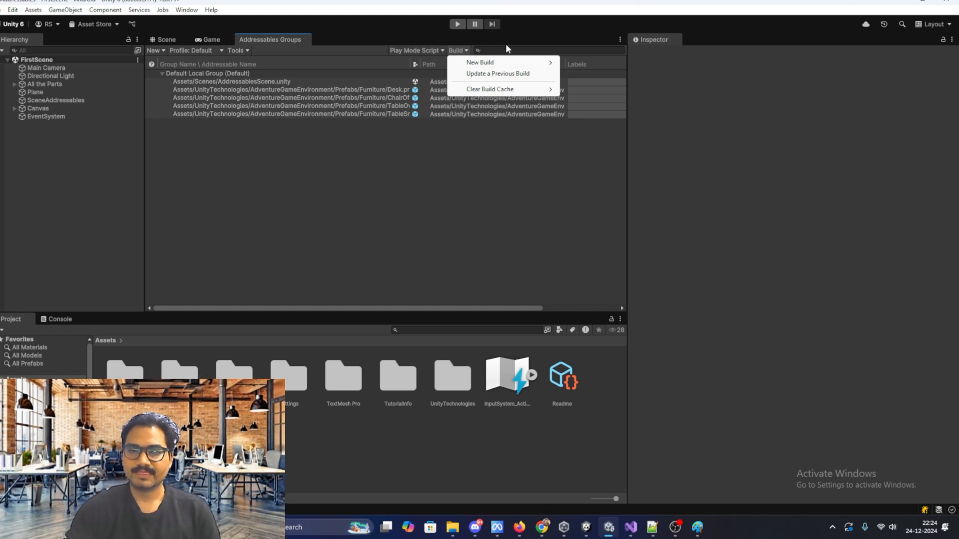
pyautogui.moveTo(473, 92)
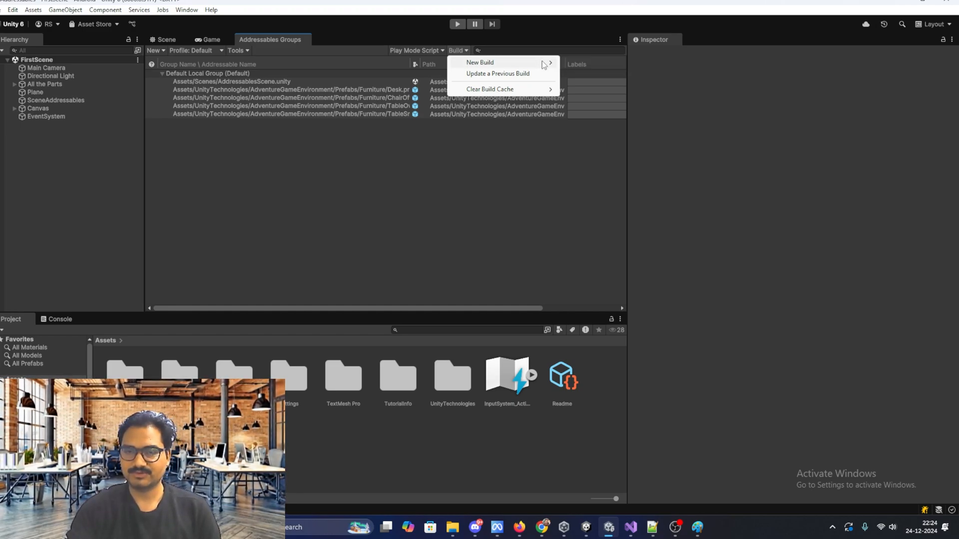
pyautogui.moveTo(544, 65)
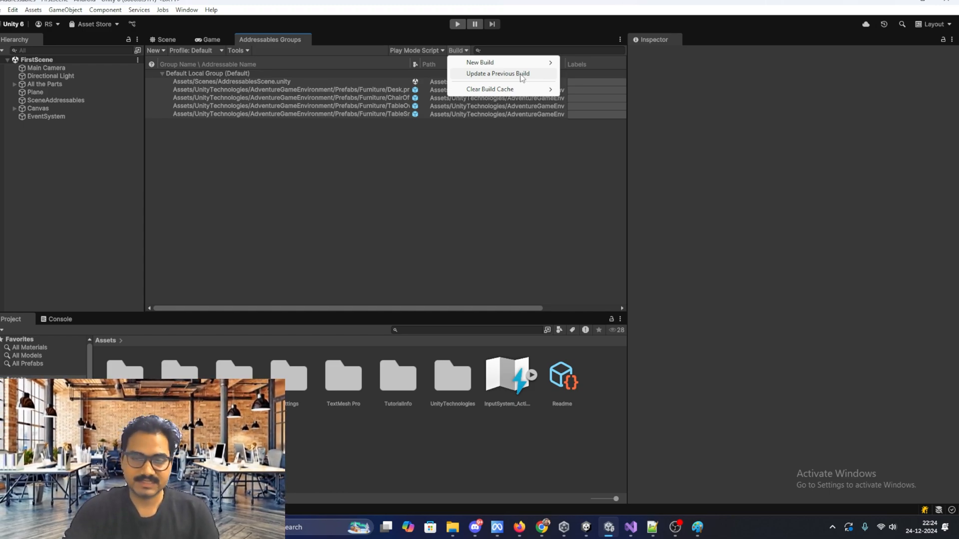
pyautogui.click(413, 134)
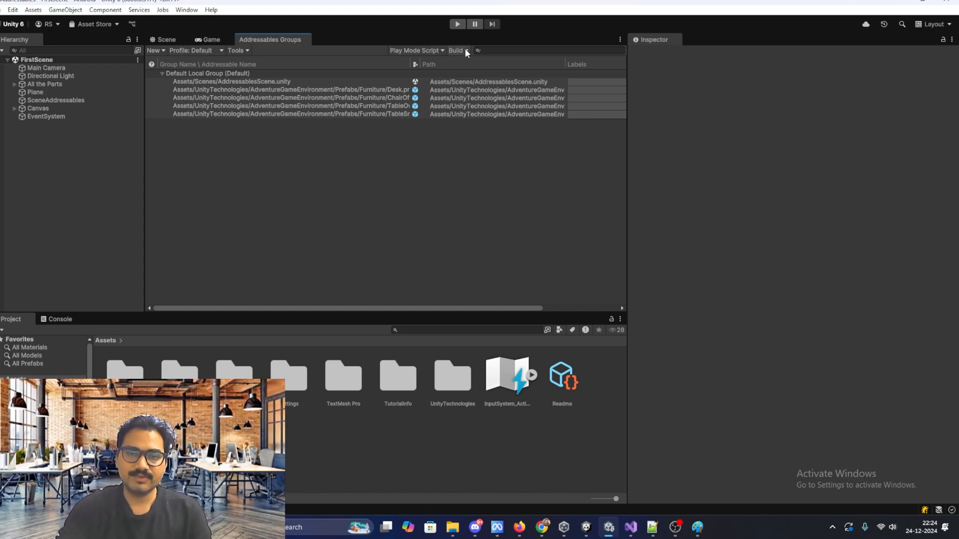
# - Set the Addressables play mode script to Use Asset Database (fastest) and run FirstScene in play mode
pyautogui.click(410, 50)
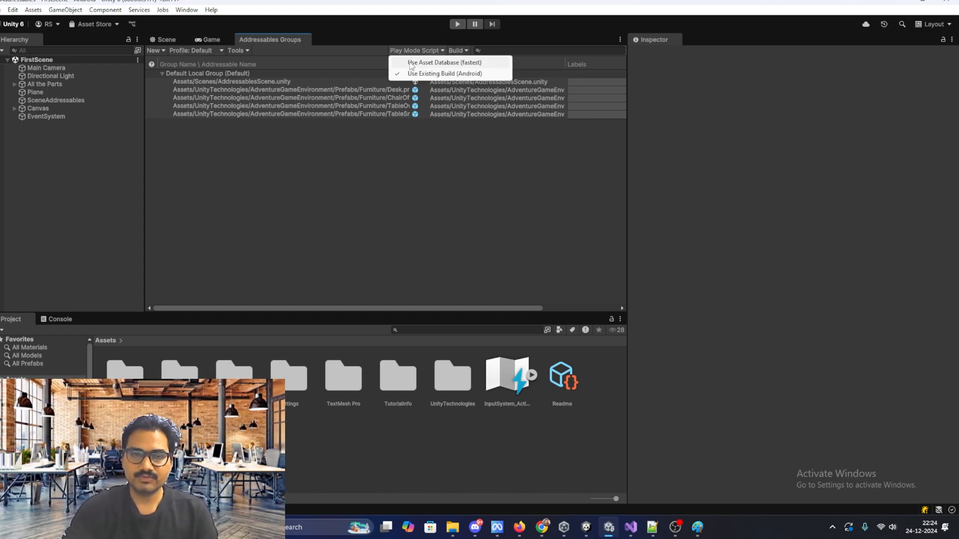
pyautogui.click(436, 66)
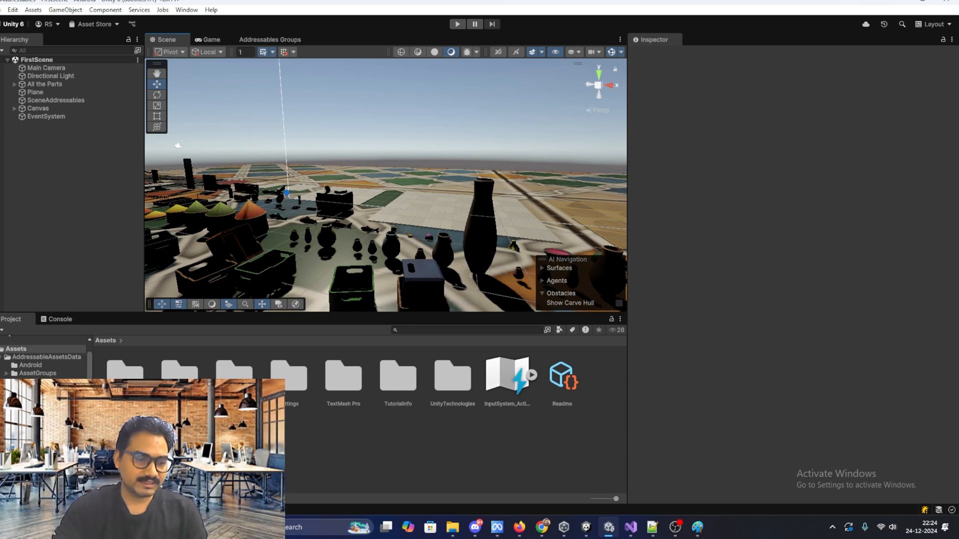
pyautogui.doubleClick(234, 375)
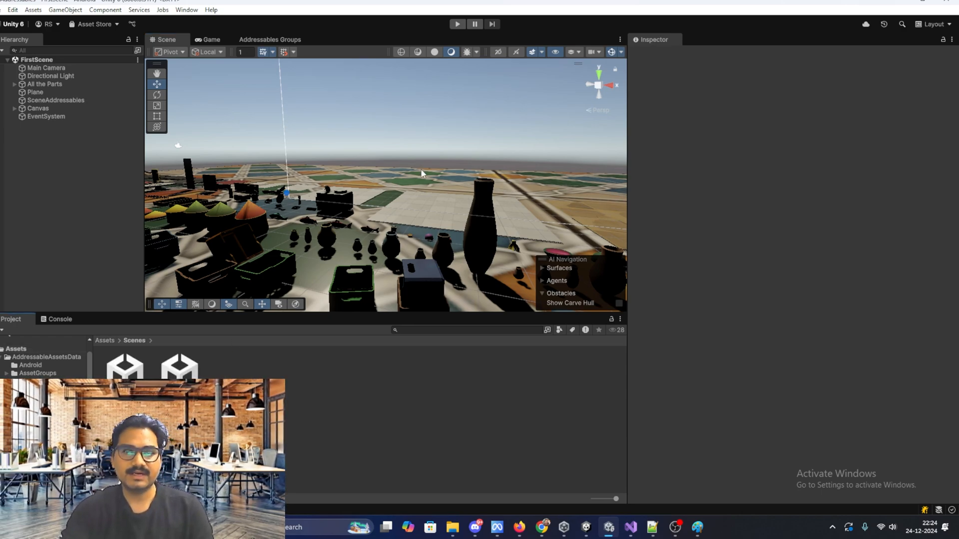
pyautogui.click(457, 25)
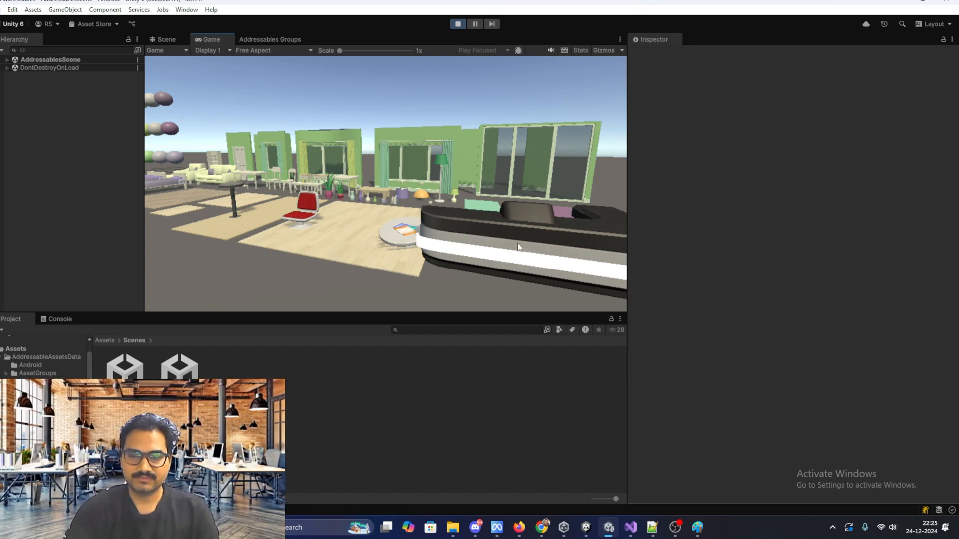
# - Inspect the instantiated desk, office chair and small table in the Scene view of the running AddressablesScene, and stop play mode
pyautogui.click(166, 39)
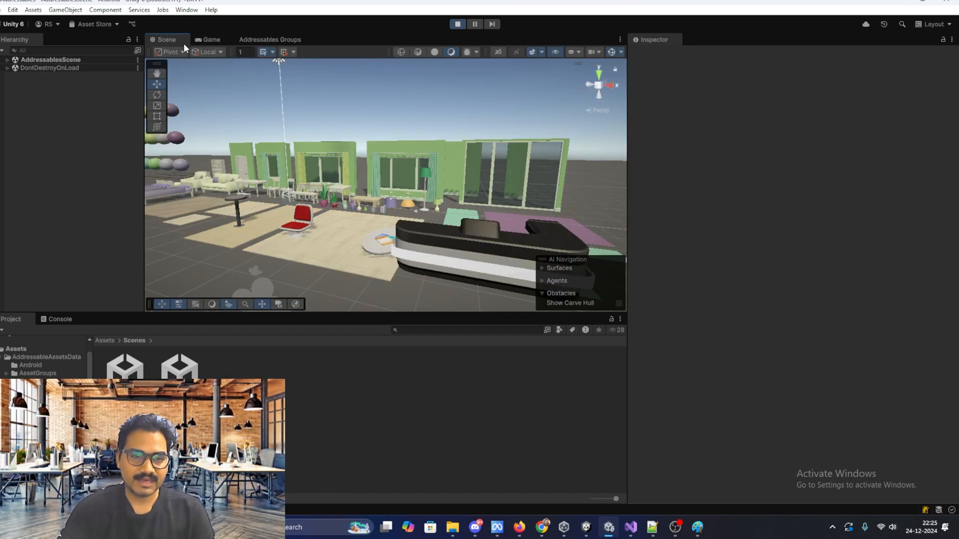
pyautogui.click(447, 235)
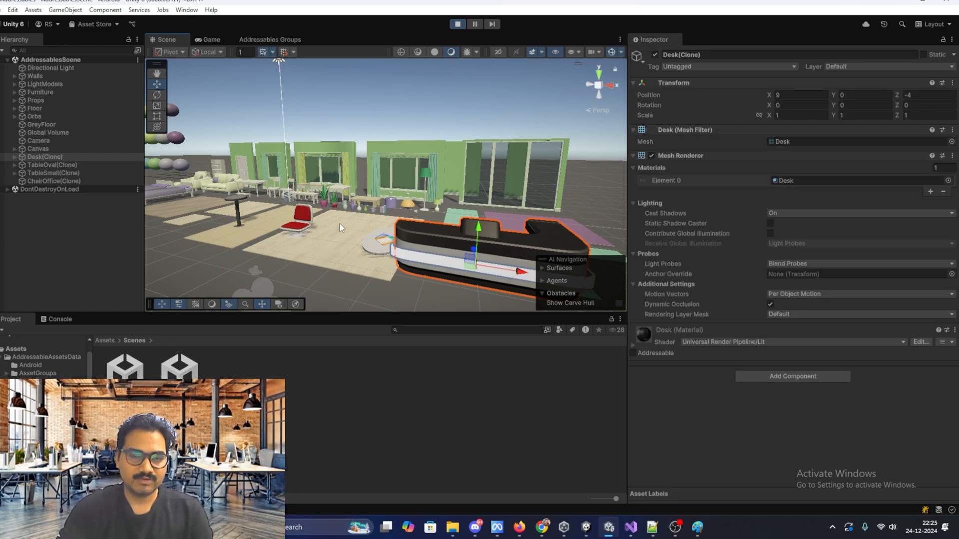
pyautogui.click(381, 240)
pyautogui.click(239, 202)
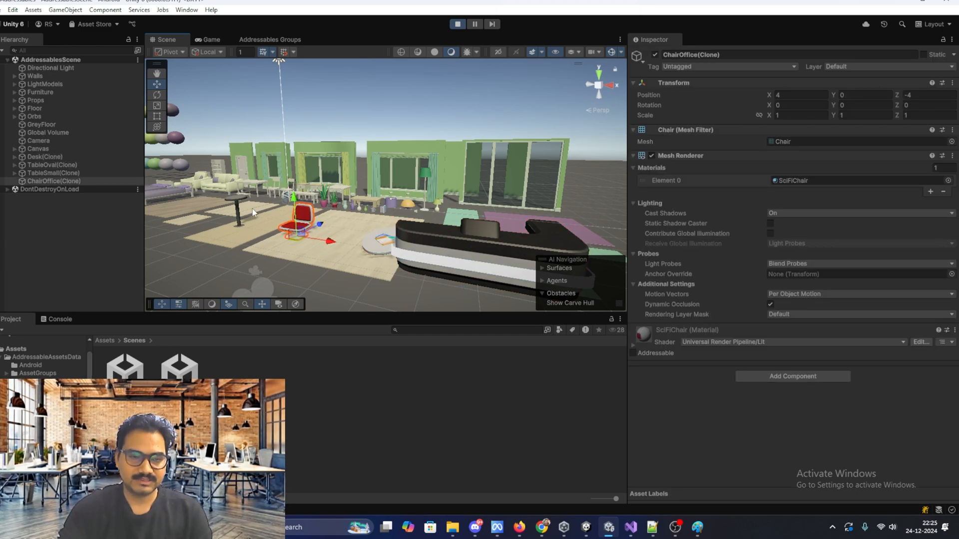
pyautogui.click(232, 204)
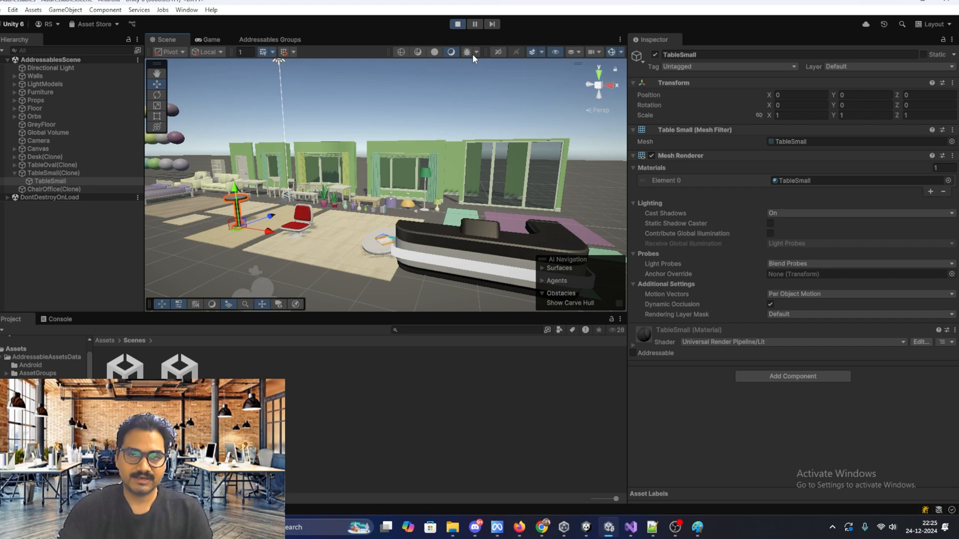
pyautogui.click(458, 24)
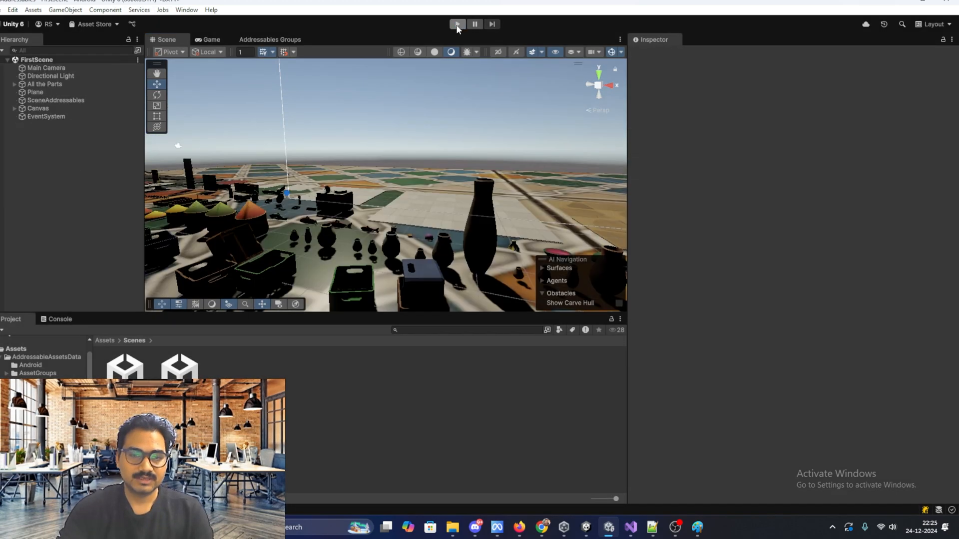
# - Set the Addressables play mode script to Use Existing Build (Android) and clear the Console
pyautogui.click(254, 39)
pyautogui.click(434, 50)
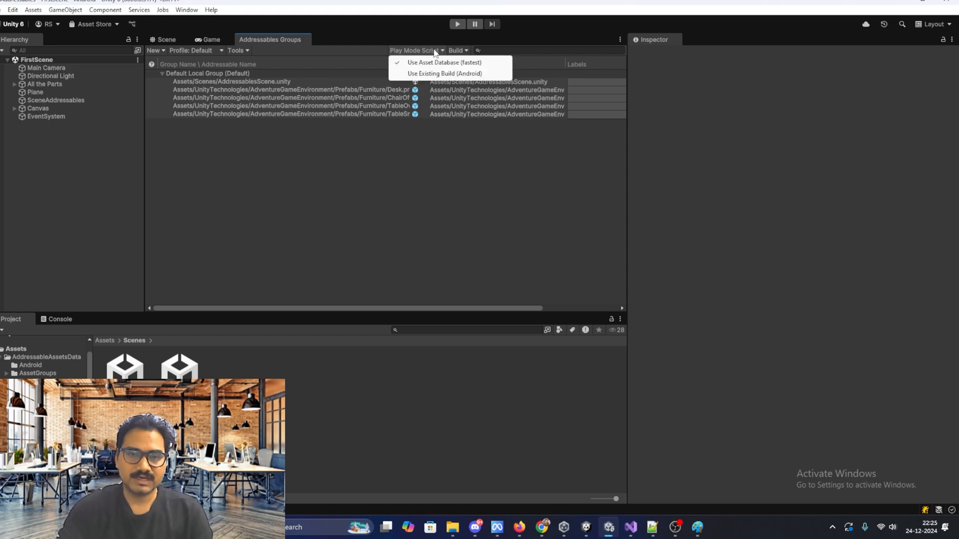
pyautogui.click(425, 71)
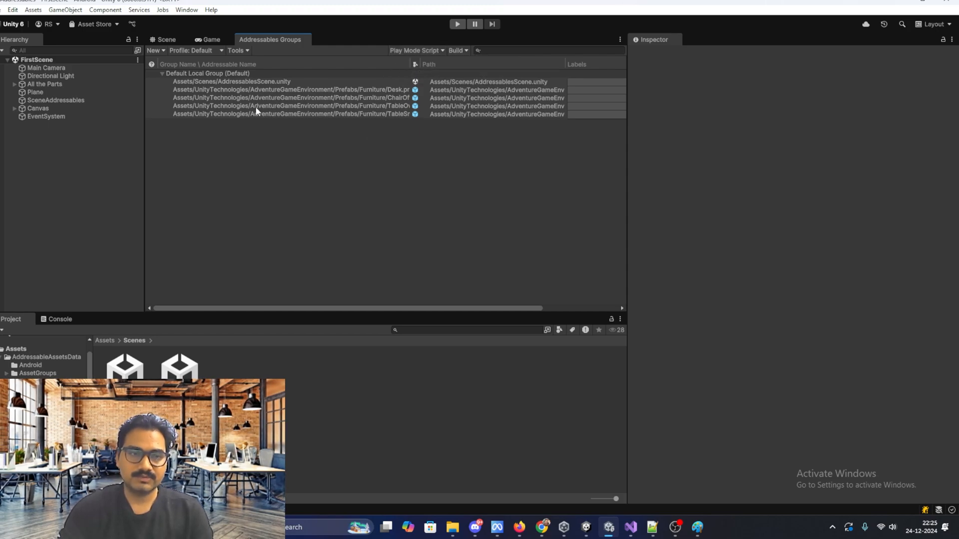
pyautogui.click(164, 40)
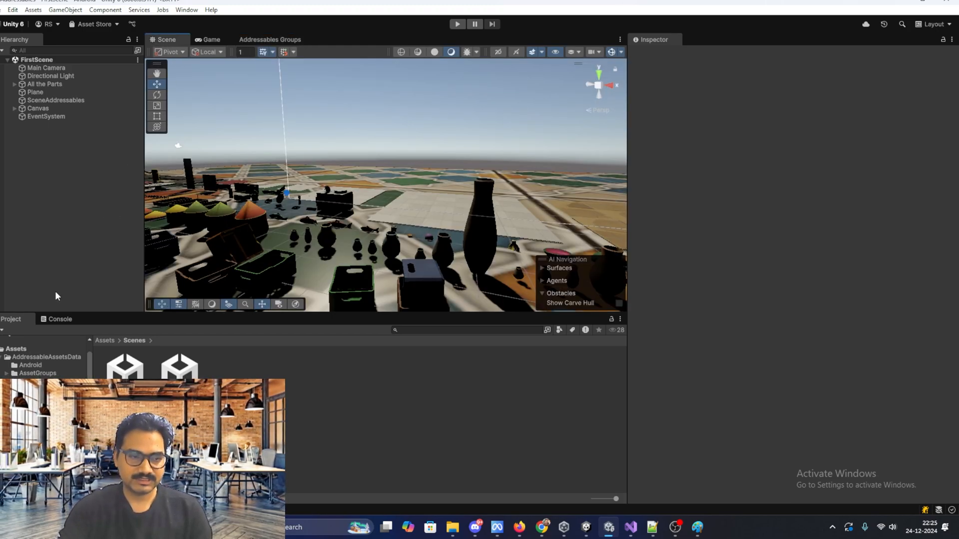
pyautogui.click(58, 320)
pyautogui.click(2, 332)
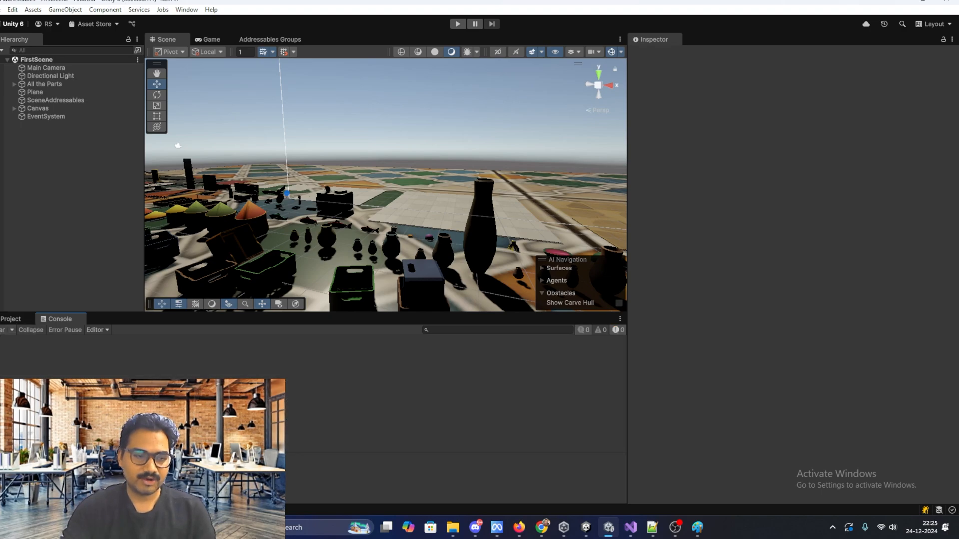
# - Run FirstScene from the existing build, clear the Console log, and examine the loaded AddressablesScene in the Scene view
pyautogui.click(456, 24)
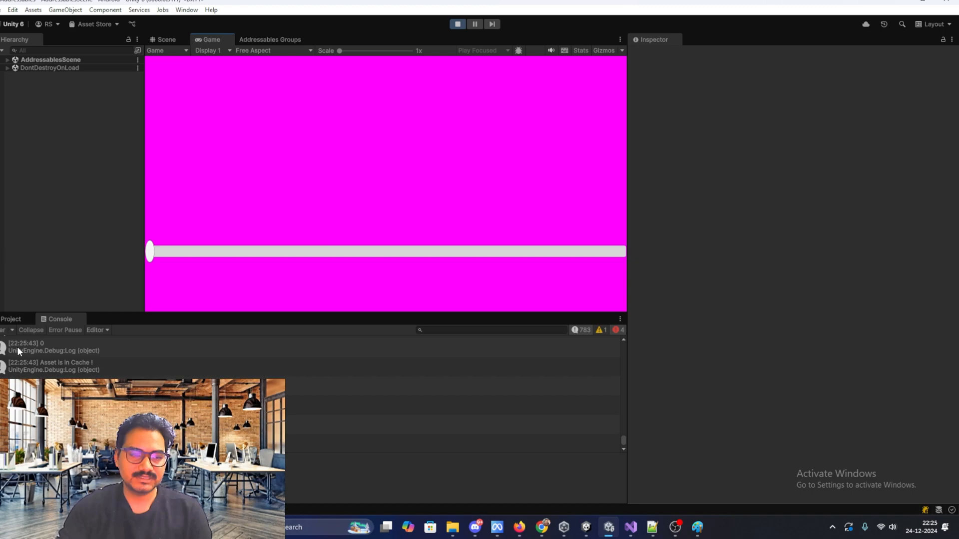
pyautogui.click(4, 330)
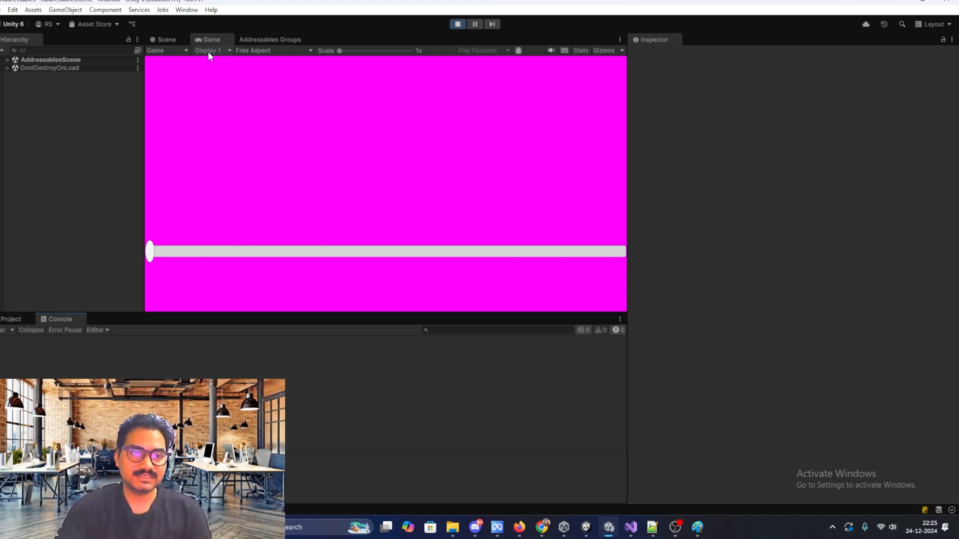
pyautogui.click(165, 42)
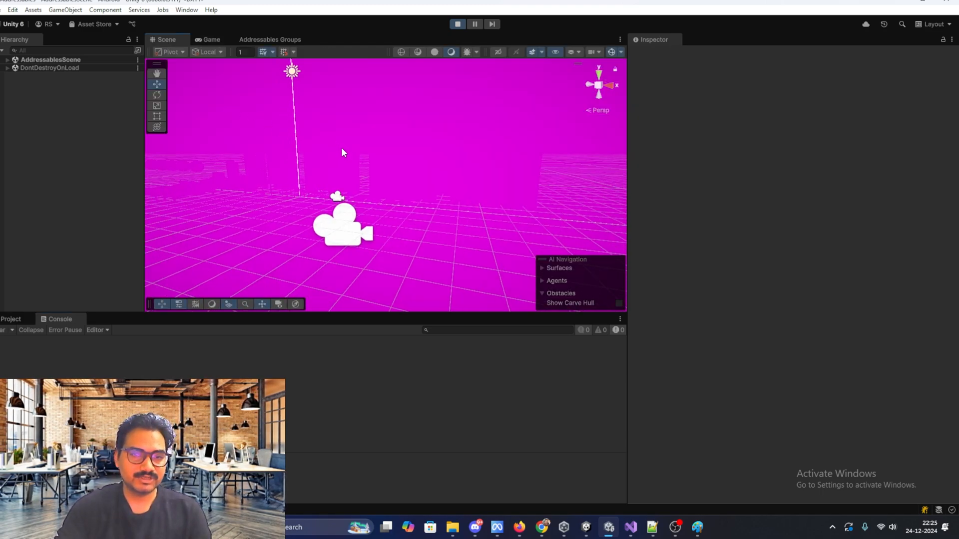
pyautogui.scroll(-5, 360, 168)
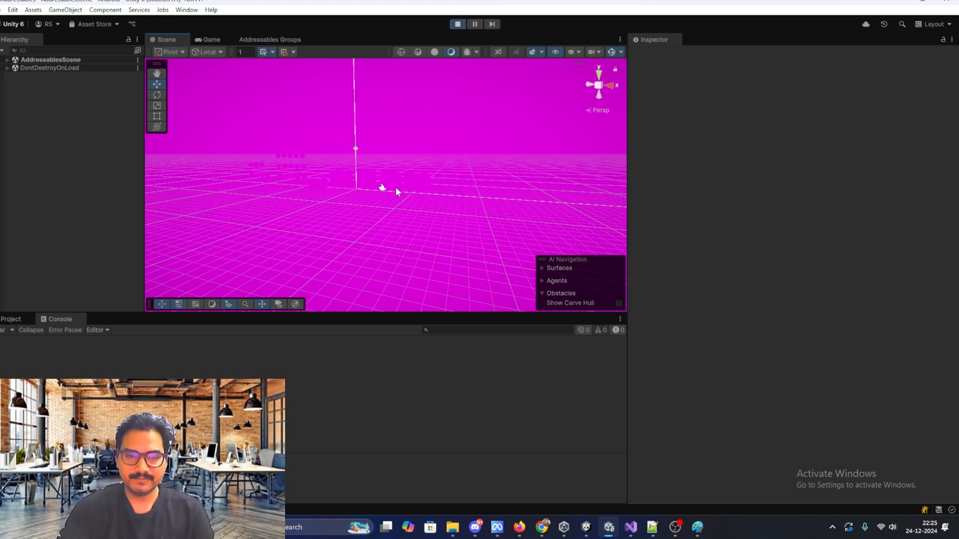
pyautogui.scroll(2, 424, 193)
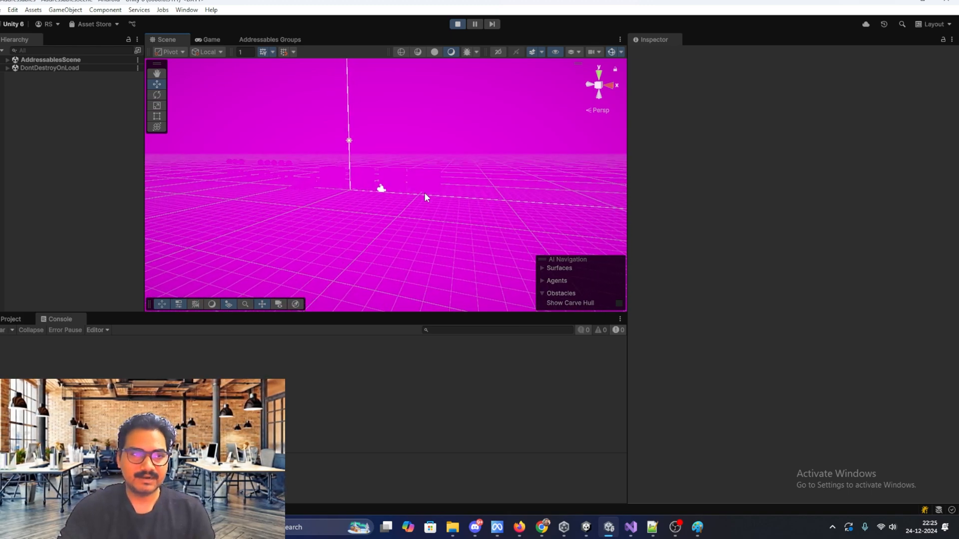
# - Expand AddressablesScene in the Hierarchy, instantiate the addressable furniture prefabs in the running game, and stop play mode
pyautogui.click(7, 59)
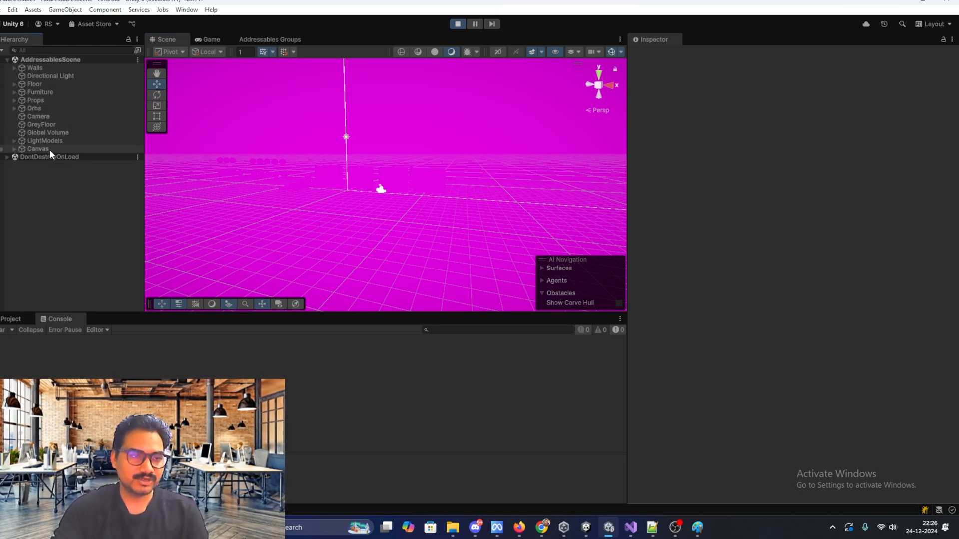
pyautogui.press('t')
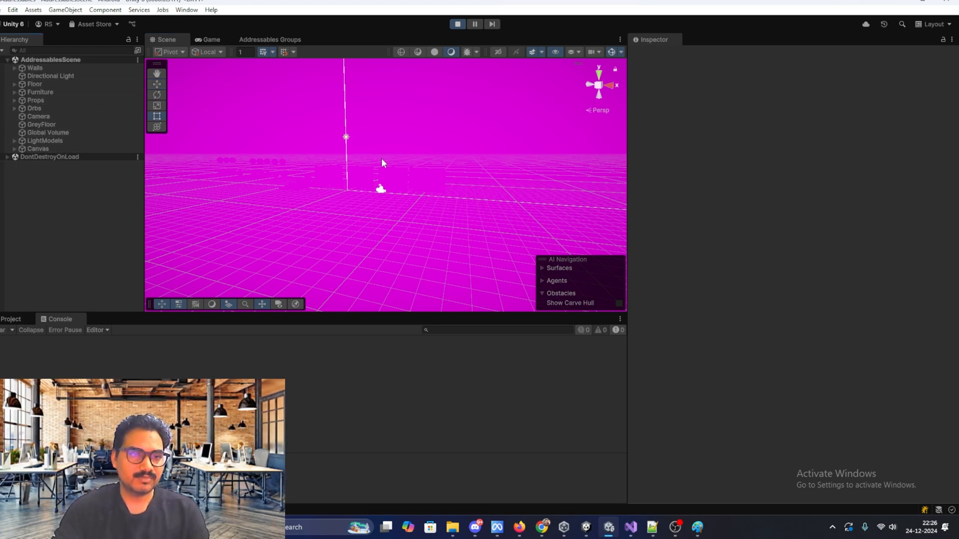
pyautogui.click(211, 39)
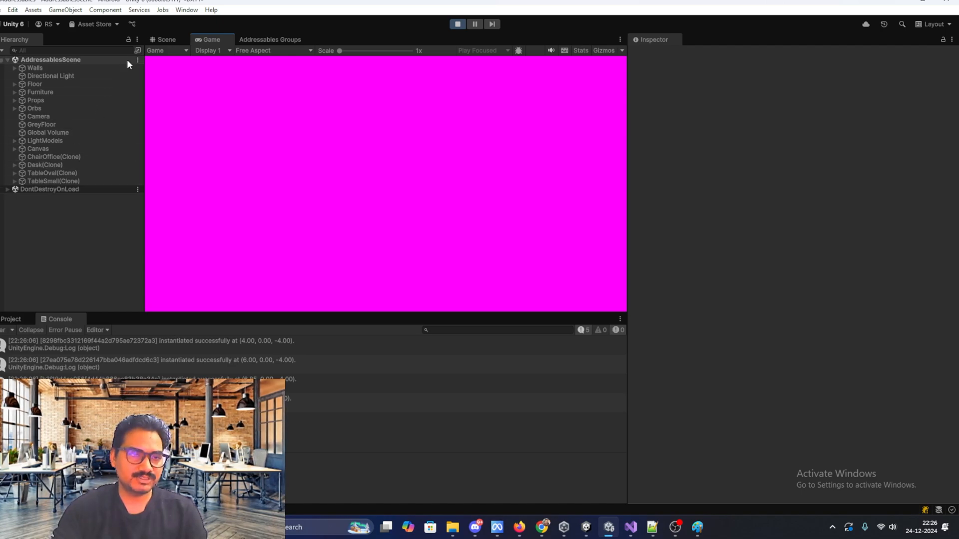
pyautogui.click(165, 35)
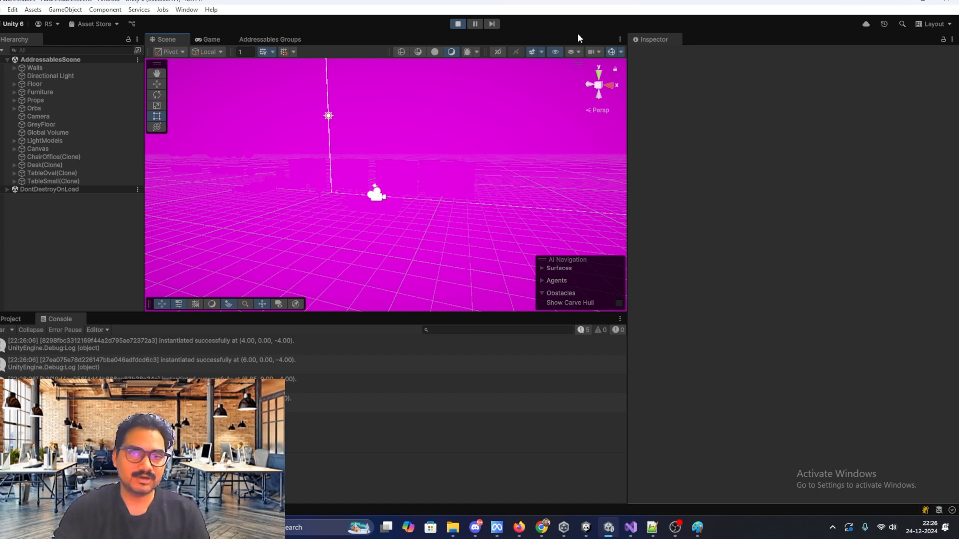
pyautogui.click(459, 23)
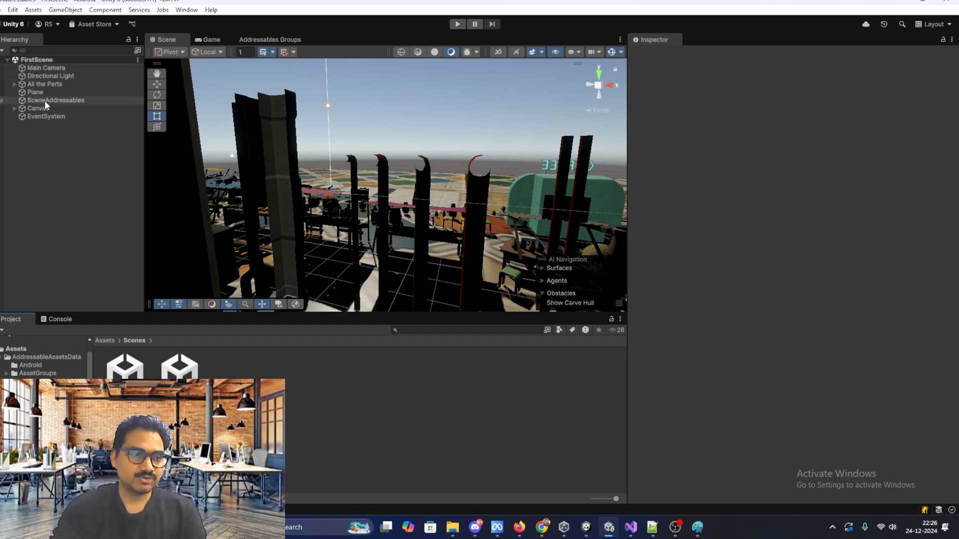
# - Inspect the SceneAddressables object's script references for the scene name, download slider and percent text
pyautogui.click(61, 100)
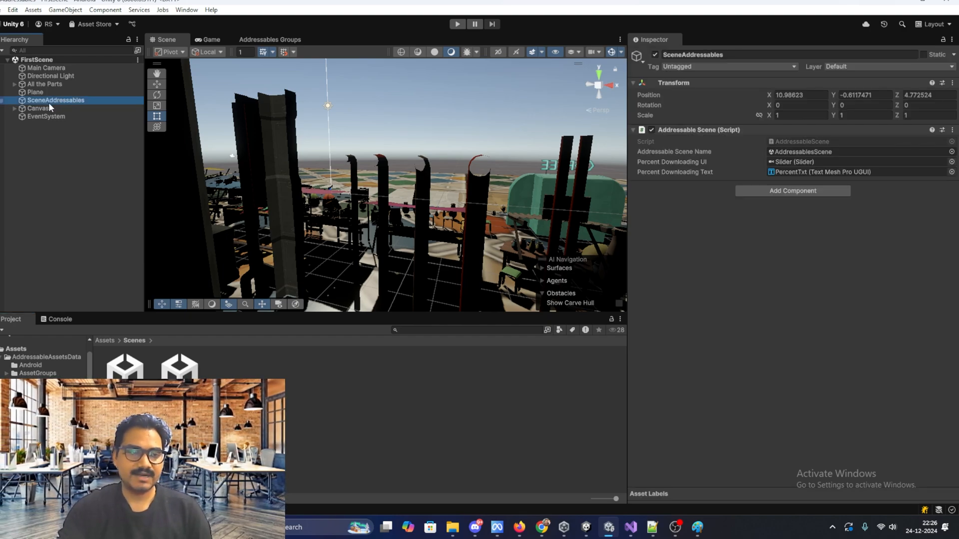
pyautogui.click(795, 162)
pyautogui.click(796, 172)
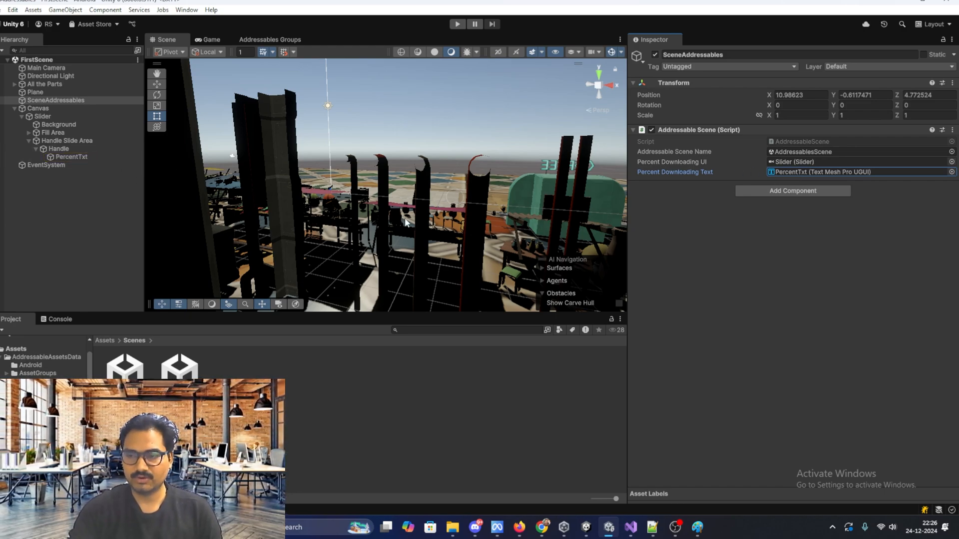
pyautogui.click(795, 152)
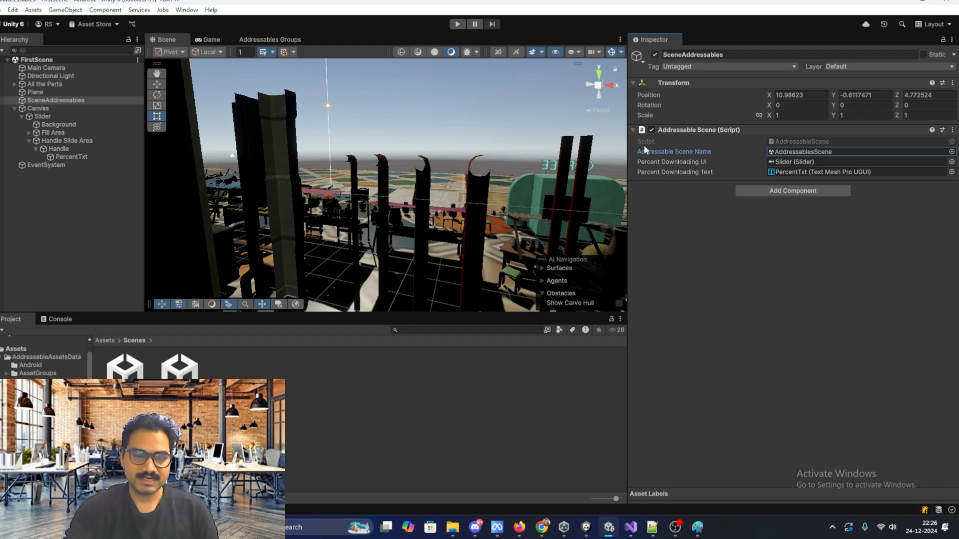
# - Open the AddressableScene script in Visual Studio and highlight its field declarations from addressableSceneName through CacheScene
pyautogui.click(795, 142)
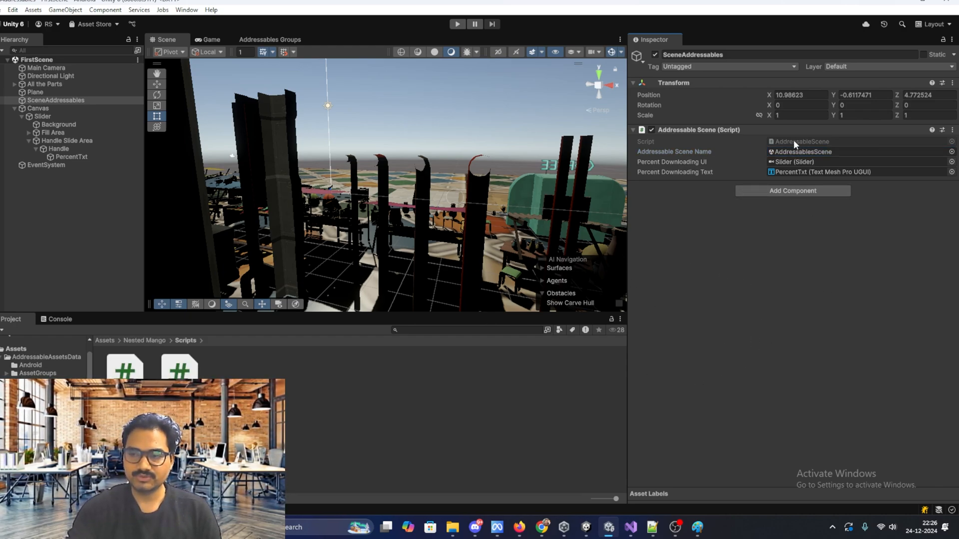
pyautogui.doubleClick(794, 143)
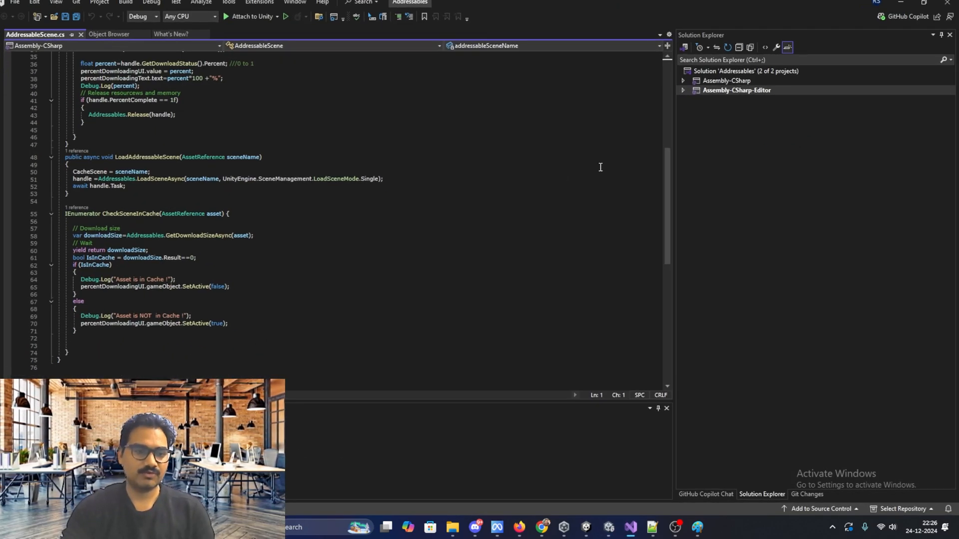
pyautogui.scroll(11, 156, 127)
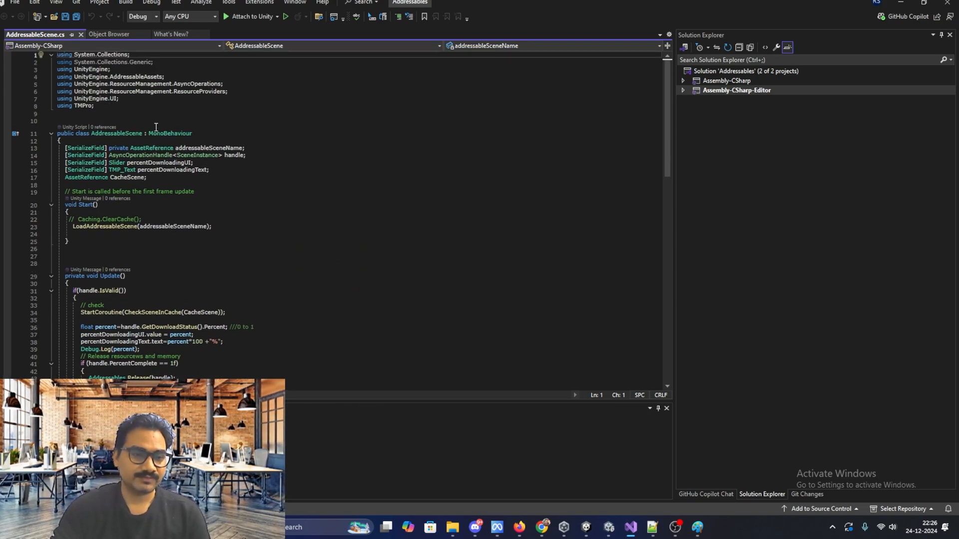
pyautogui.moveTo(64, 148); pyautogui.dragTo(65, 185)
pyautogui.scroll(-1, 65, 196)
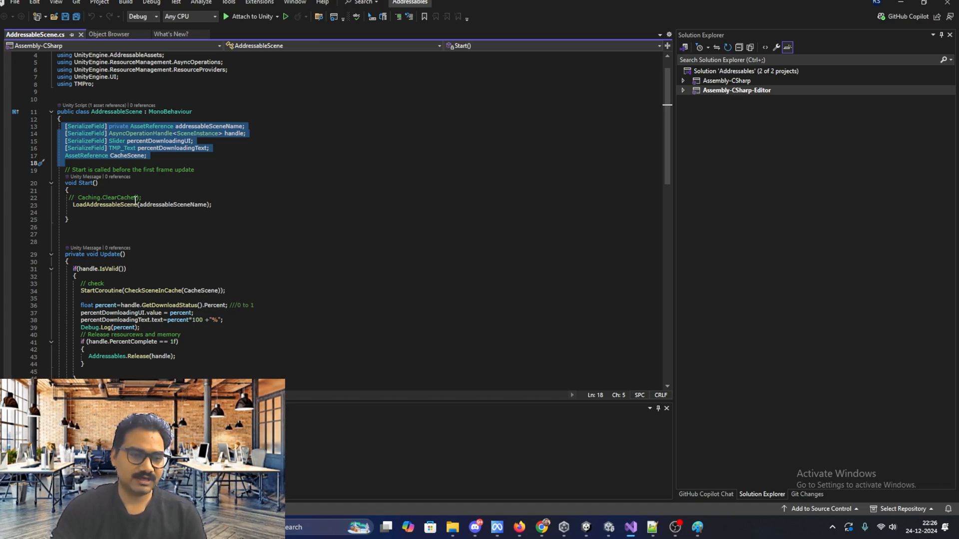
# - Examine the Start method in AddressableScene, highlighting the commented Caching.ClearCache line and the addressableSceneName argument of the load call
pyautogui.moveTo(61, 198); pyautogui.dragTo(158, 198)
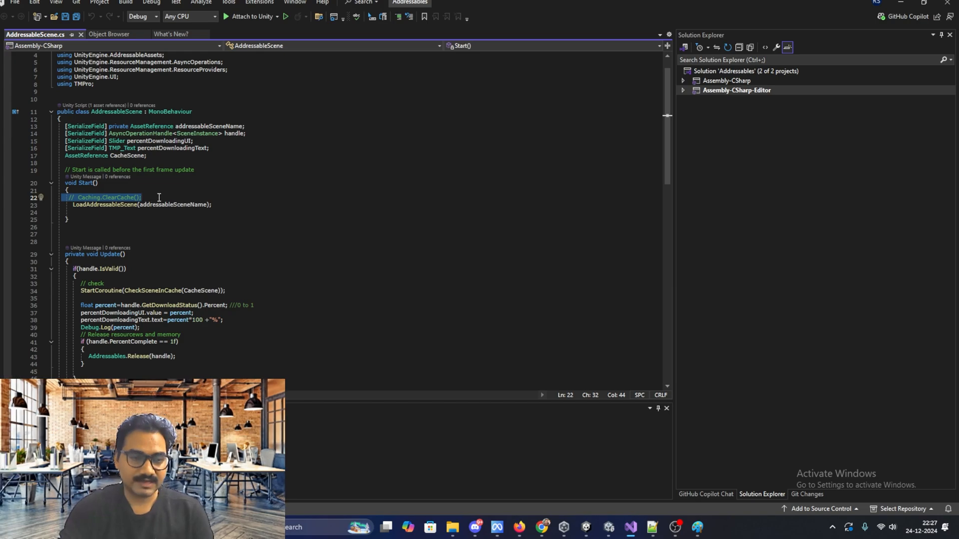
pyautogui.click(79, 198)
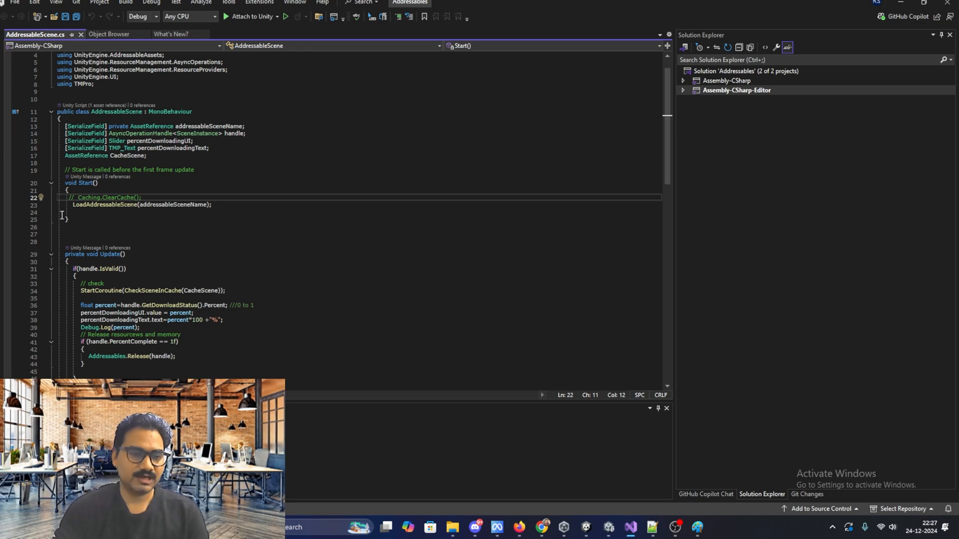
pyautogui.click(116, 213)
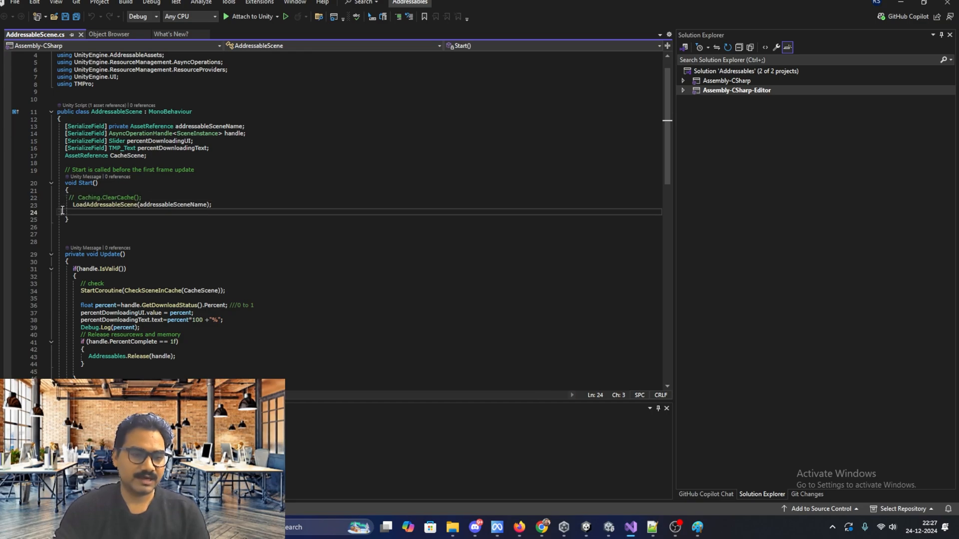
pyautogui.click(171, 204)
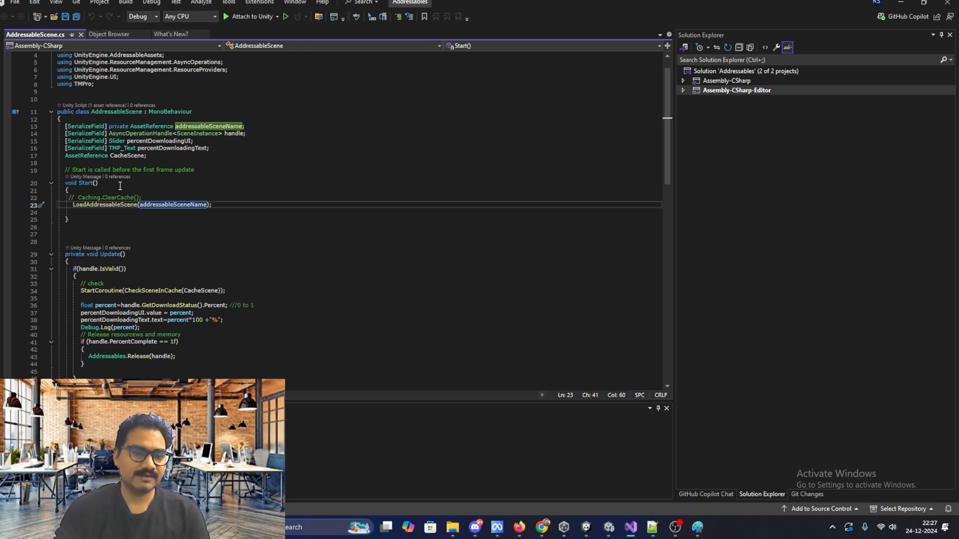
# - Go to the LoadAddressableScene definition, examine its CacheScene assignment and LoadSceneAsync call, and highlight the CheckSceneInCache coroutine
pyautogui.keyDown('ctrl'); pyautogui.click(120, 204); pyautogui.keyUp('ctrl')
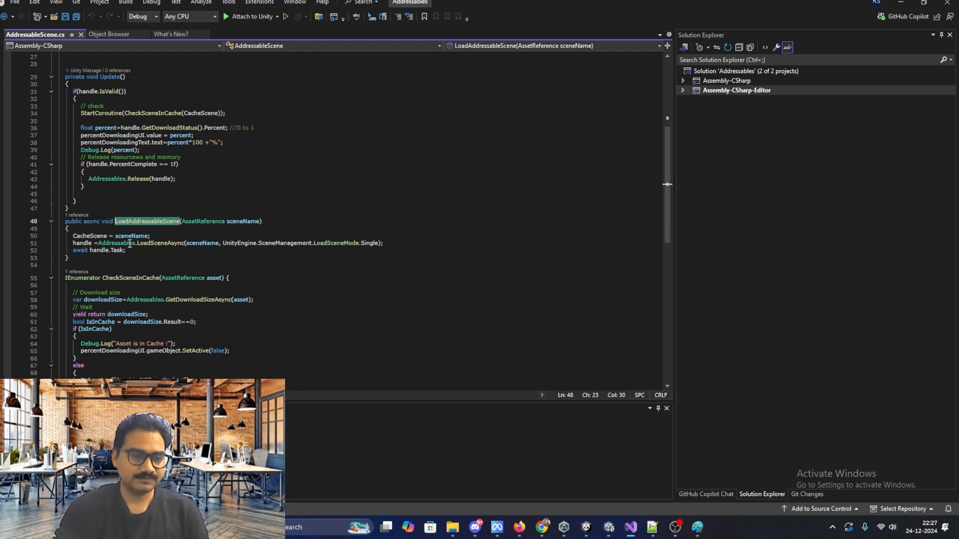
pyautogui.click(108, 236)
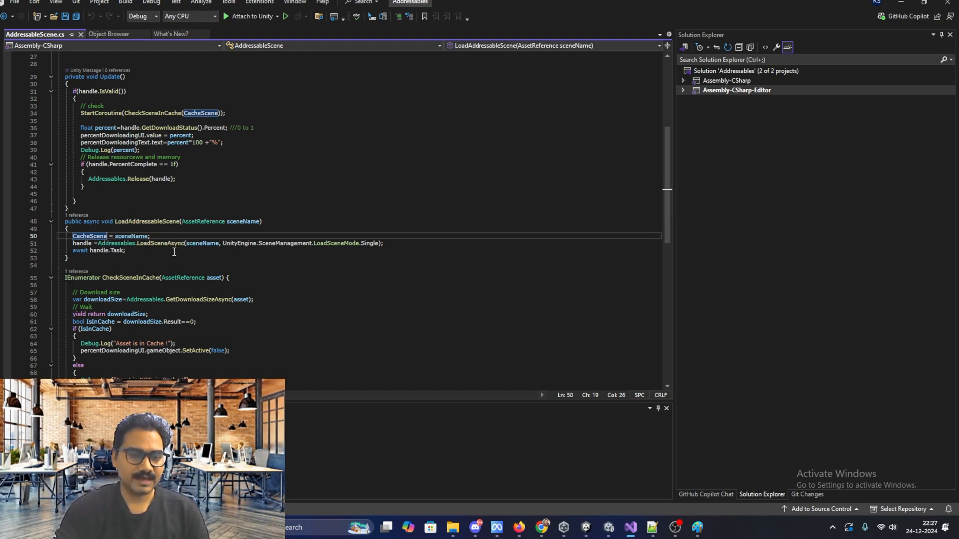
pyautogui.click(169, 243)
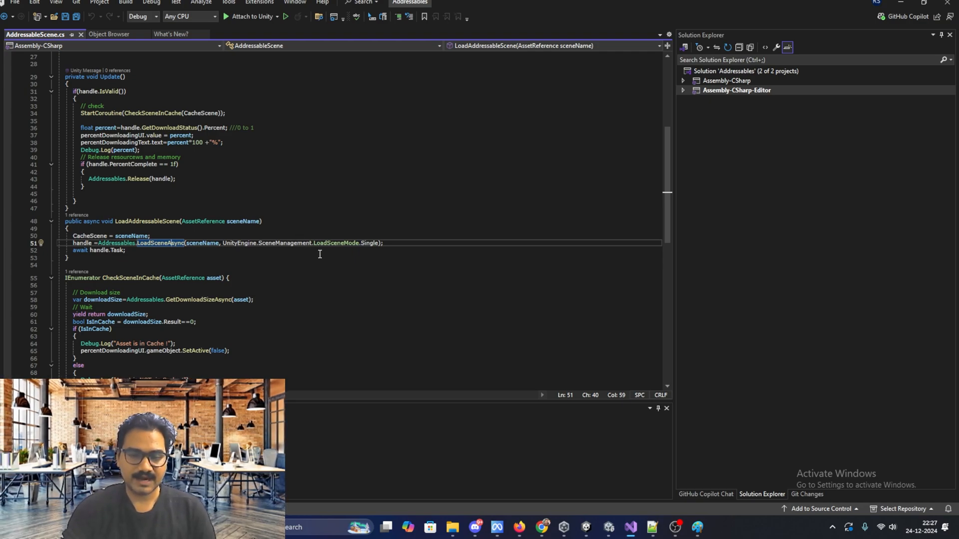
pyautogui.click(369, 243)
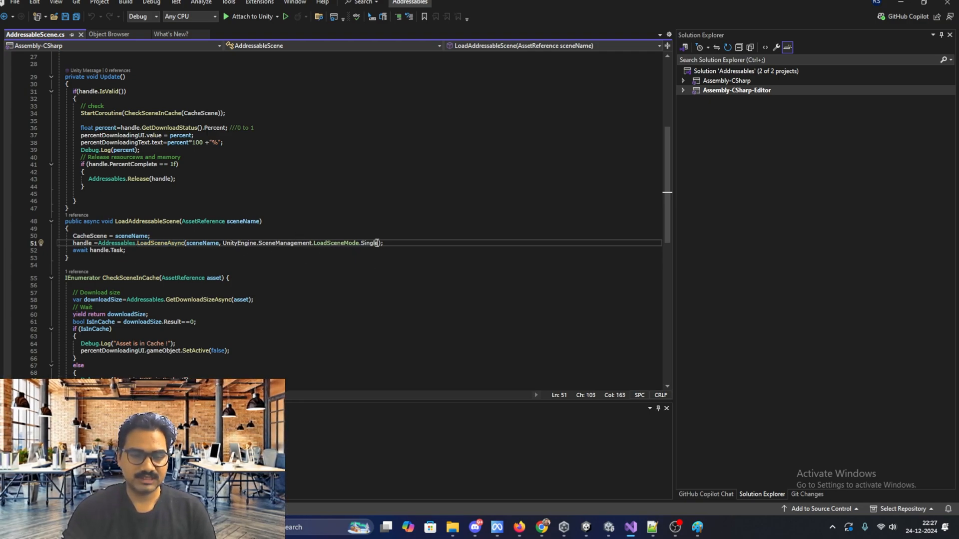
pyautogui.scroll(-4, 93, 220)
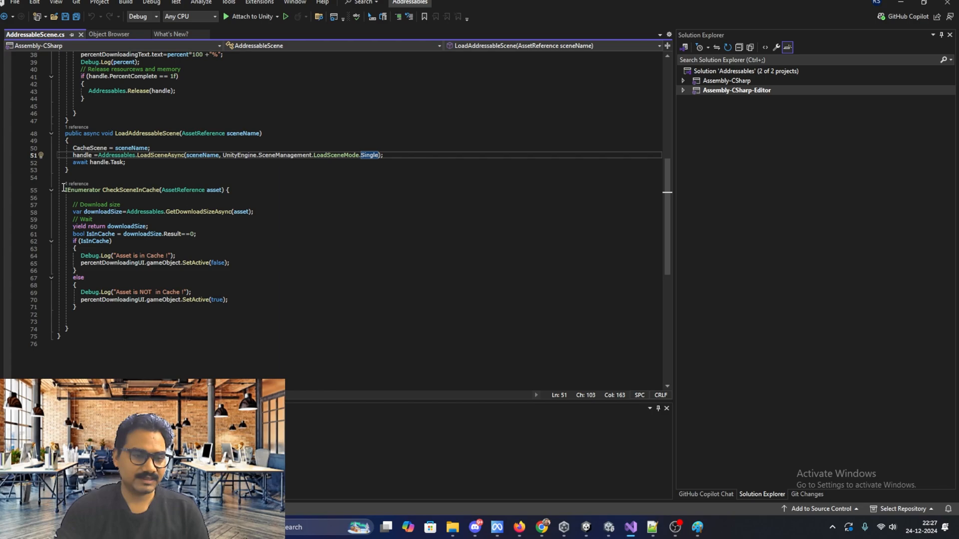
pyautogui.moveTo(64, 188); pyautogui.dragTo(61, 337)
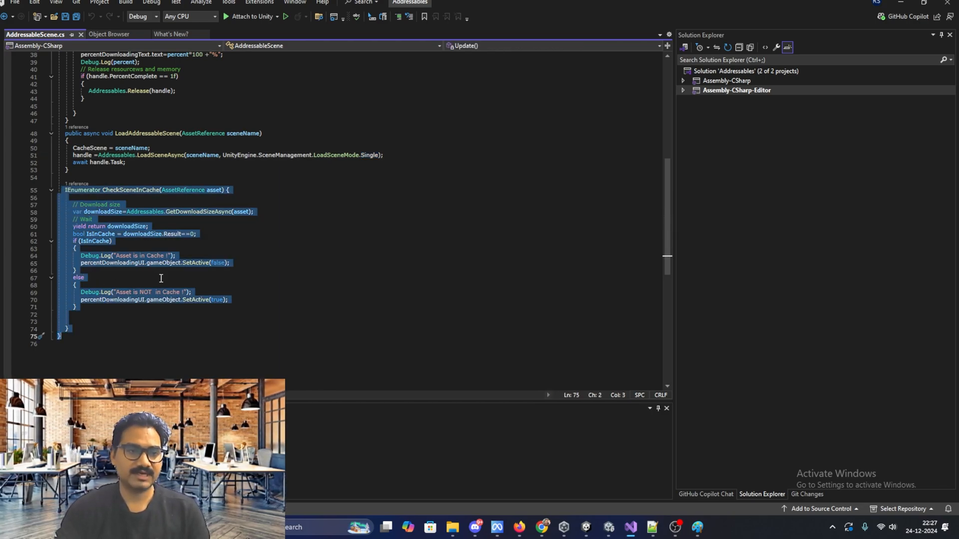
# - Switch to Unity, open AddressablesScene, and inspect the 3D Asset Download object's slider, progress text, ChairOffice and TableSmall references
pyautogui.hotkey('alt', 'Tab')
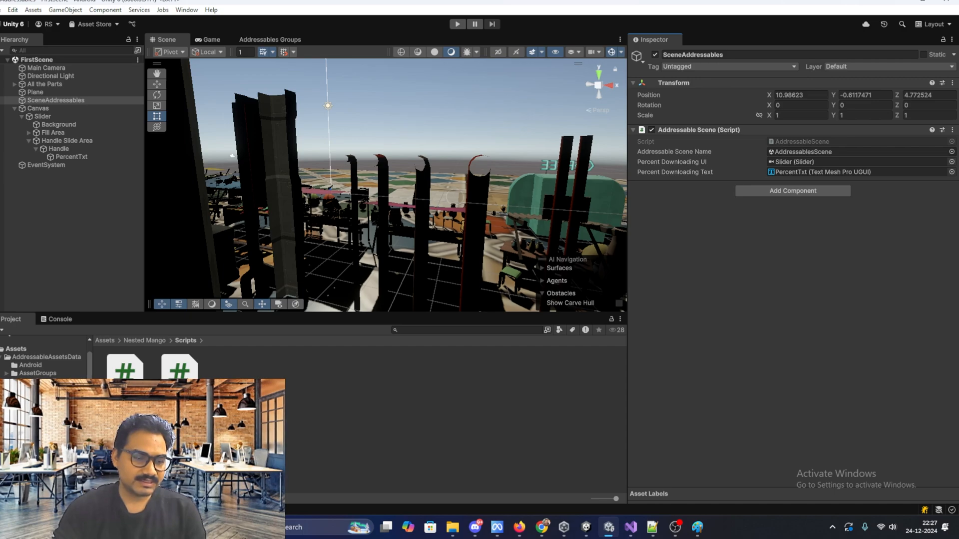
pyautogui.click(44, 148)
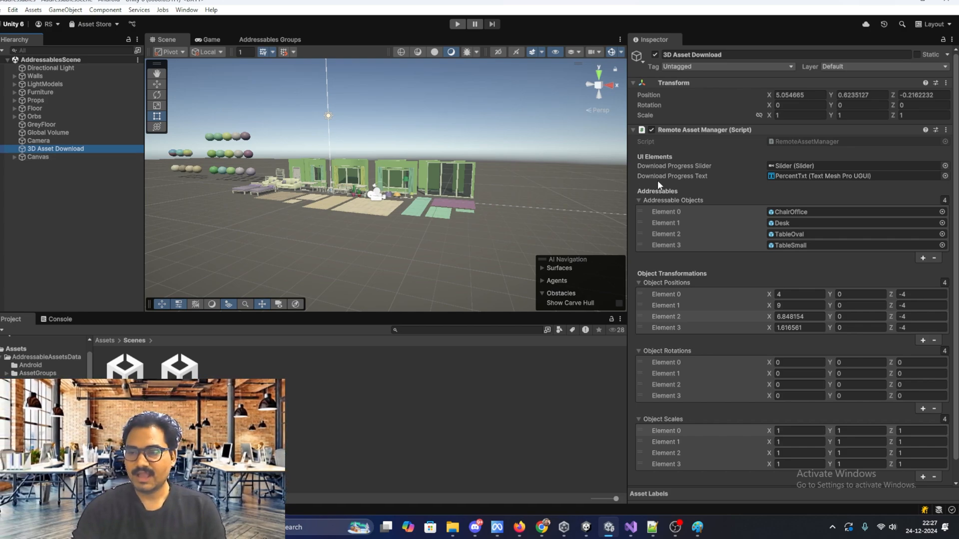
pyautogui.click(787, 166)
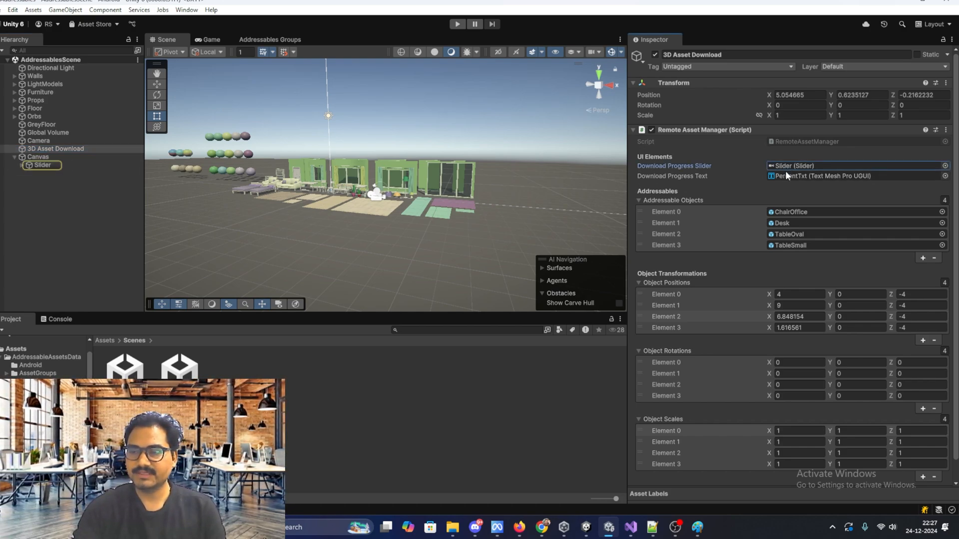
pyautogui.click(786, 176)
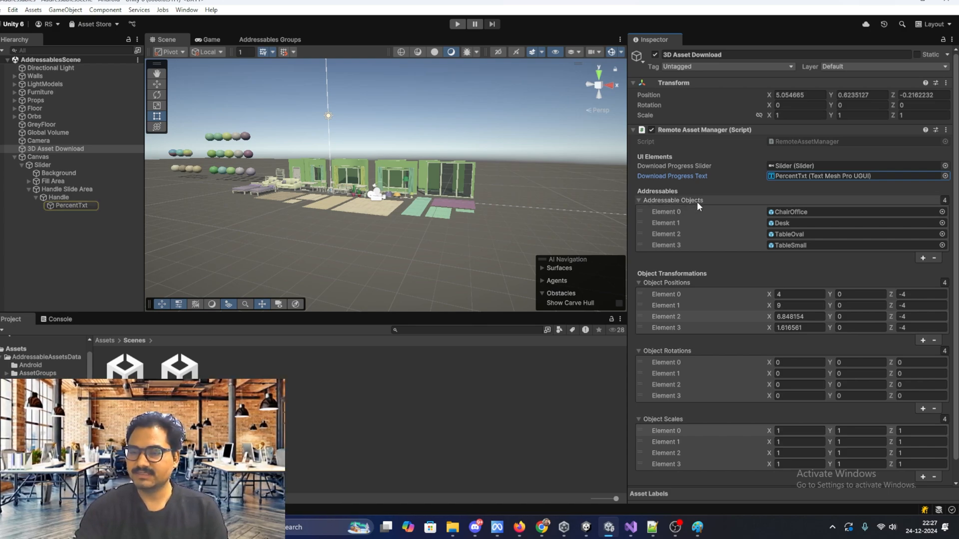
pyautogui.click(792, 211)
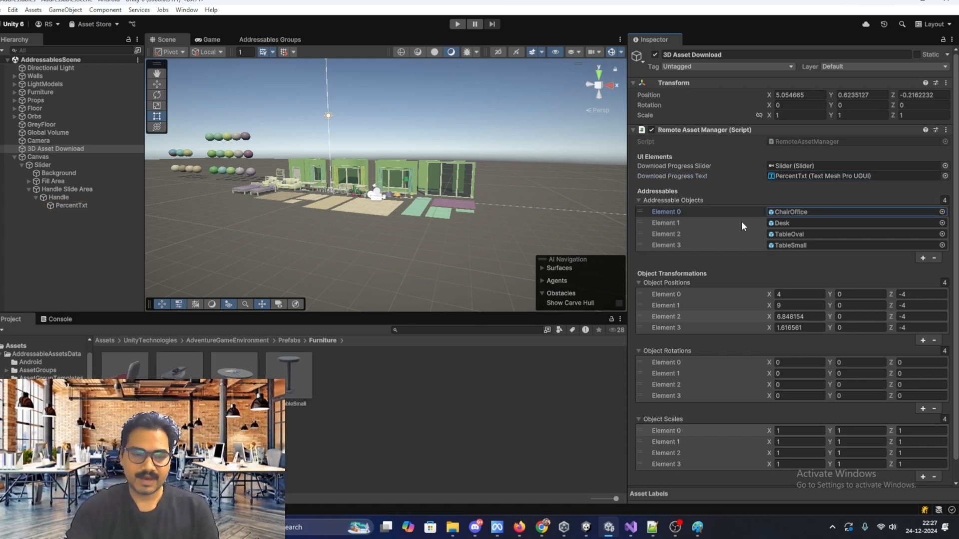
pyautogui.click(792, 245)
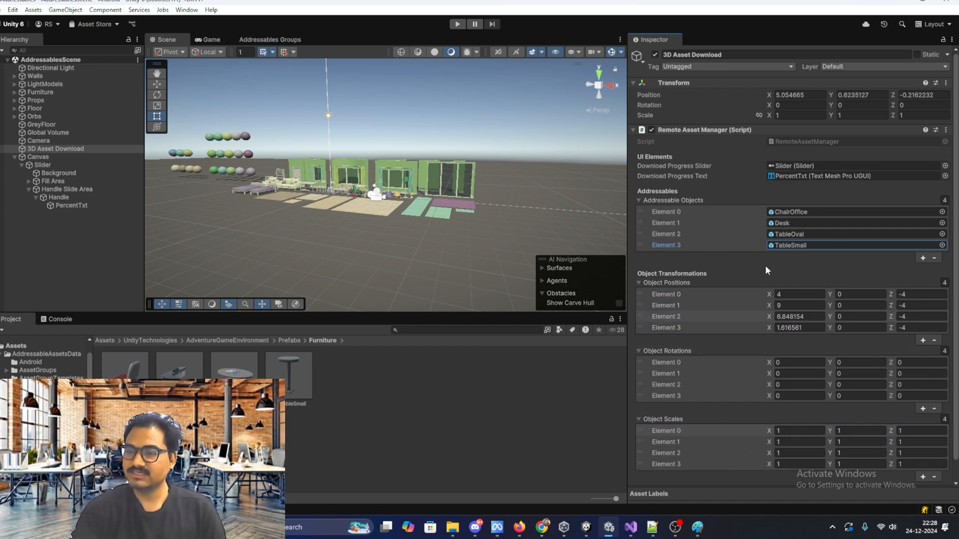
# - Open the RemoteAssetManager script in Visual Studio and examine its field declarations, including objectScales and addressableObjects
pyautogui.click(805, 141)
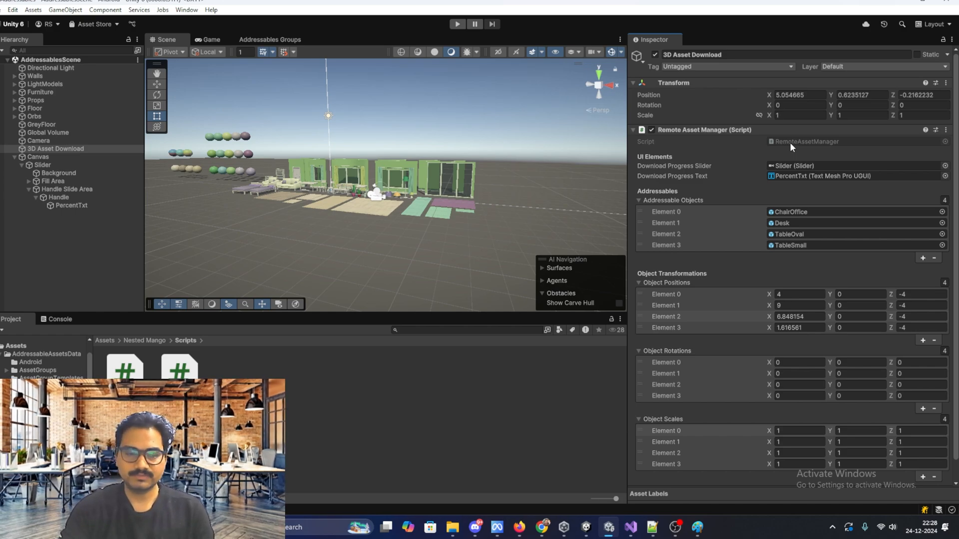
pyautogui.doubleClick(789, 143)
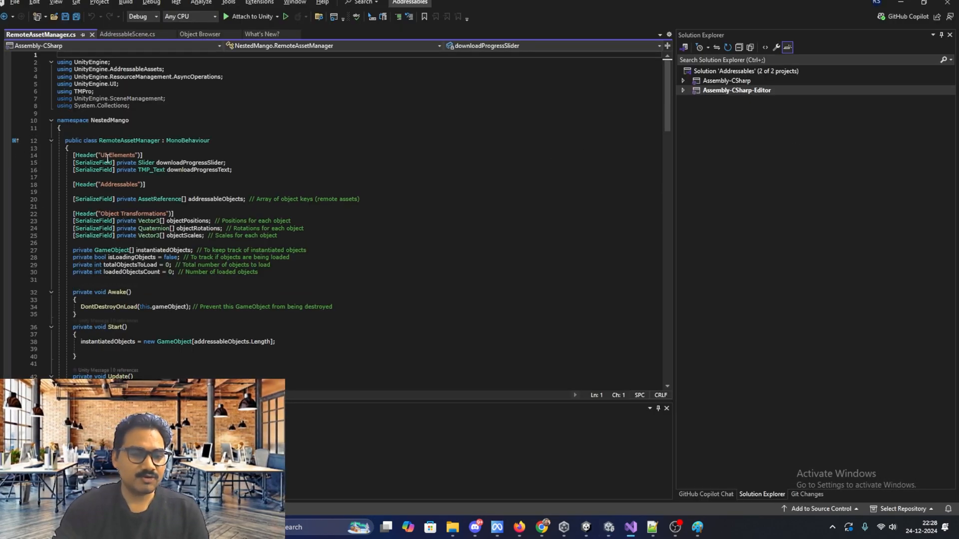
pyautogui.click(125, 121)
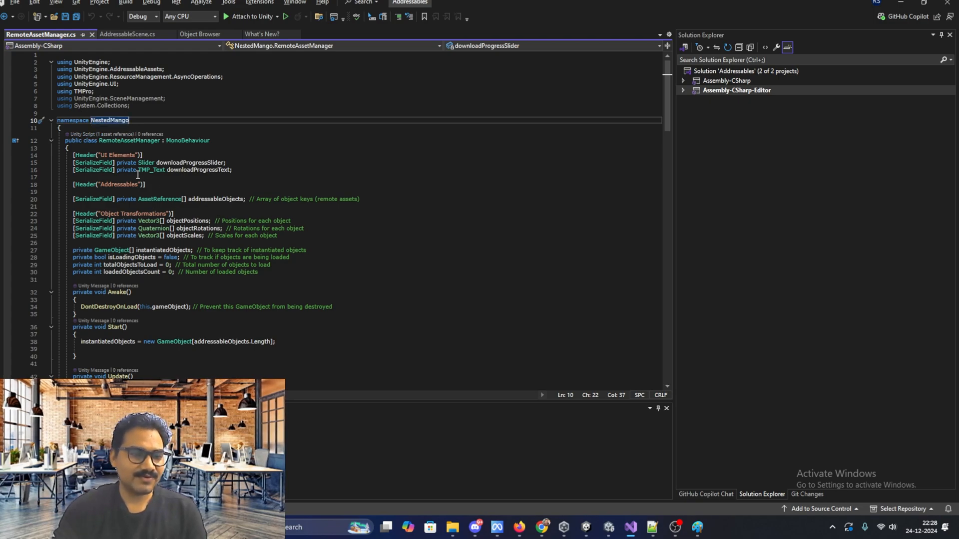
pyautogui.moveTo(69, 150); pyautogui.dragTo(240, 292)
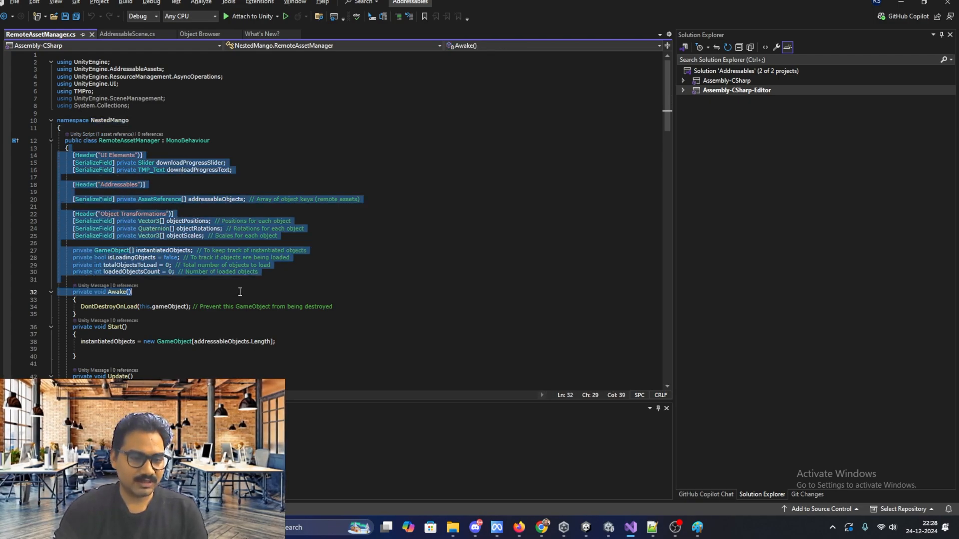
pyautogui.click(206, 213)
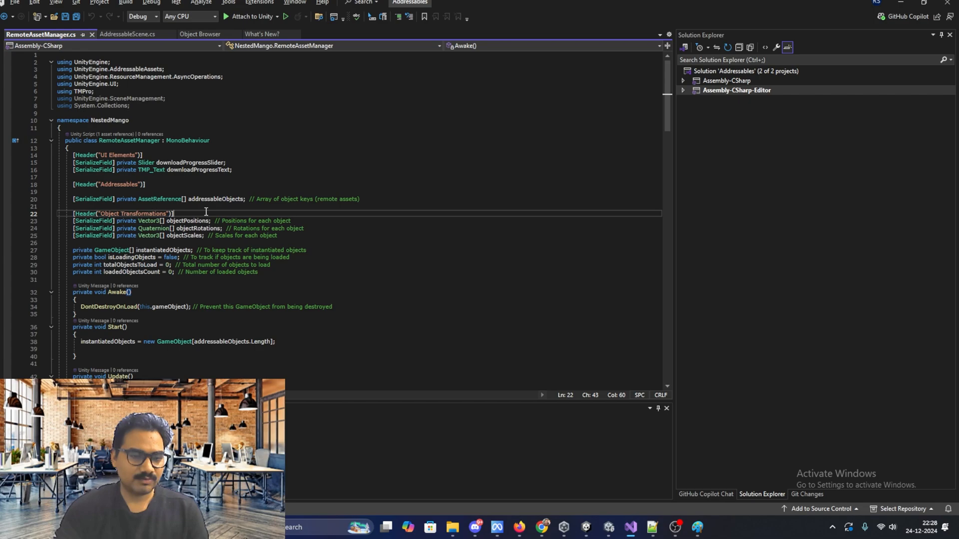
pyautogui.click(190, 236)
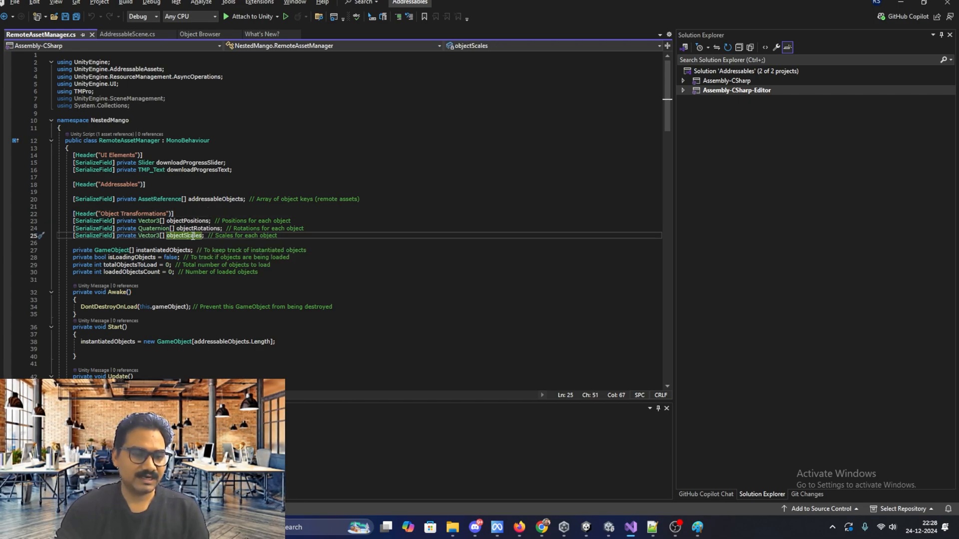
pyautogui.click(218, 200)
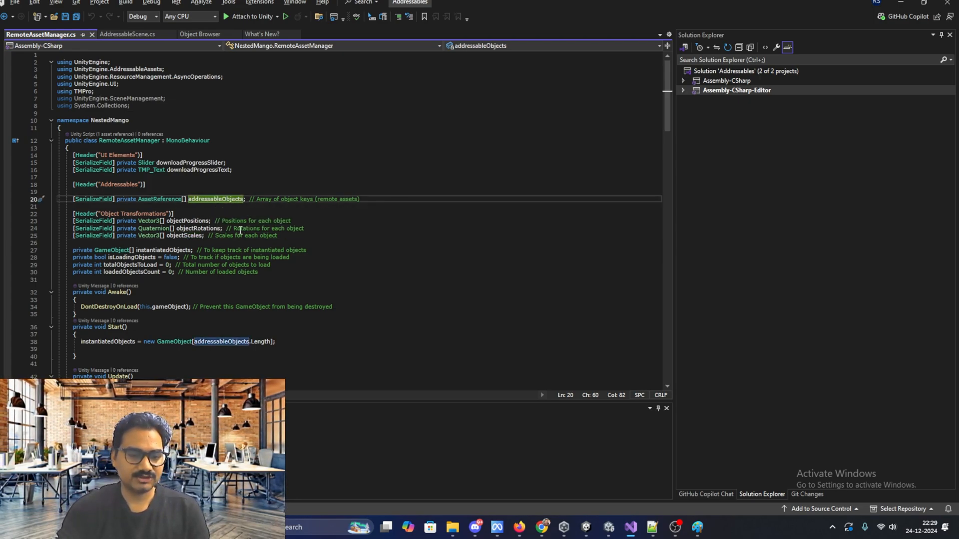
# - Examine the KeyCode.T condition in the Update method and the arguments passed to Load3DObjectsRemotely, ending with objectScales
pyautogui.scroll(-4, 230, 215)
pyautogui.scroll(-4, 244, 231)
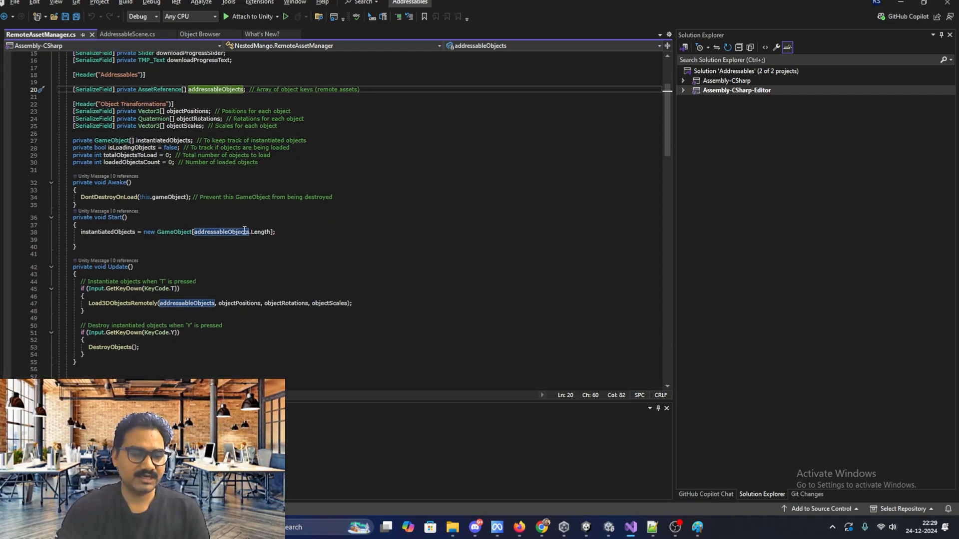
pyautogui.click(137, 226)
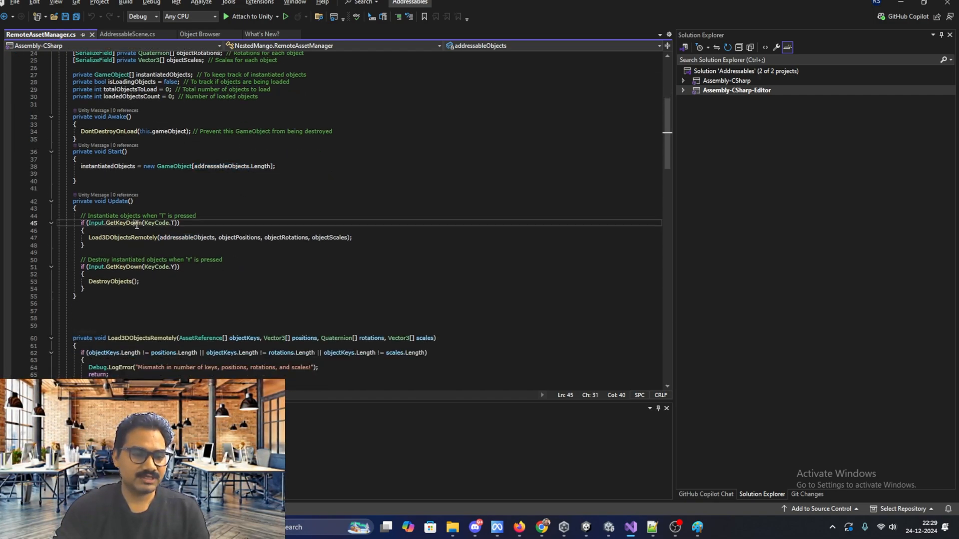
pyautogui.click(121, 238)
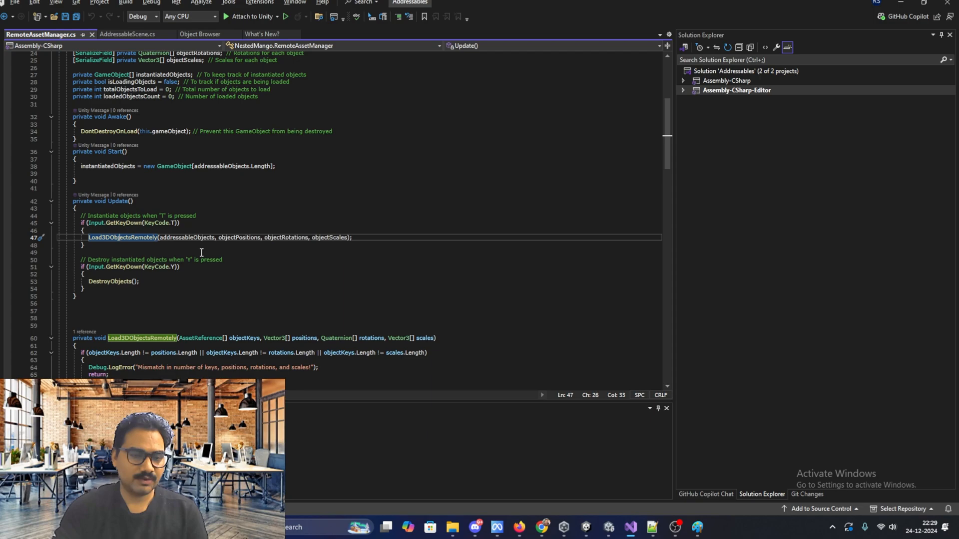
pyautogui.click(208, 239)
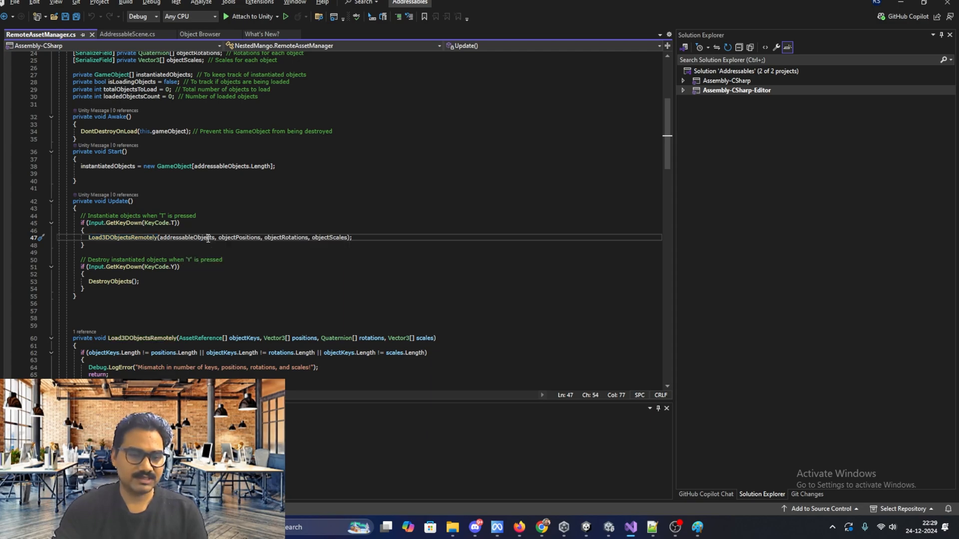
pyautogui.click(286, 238)
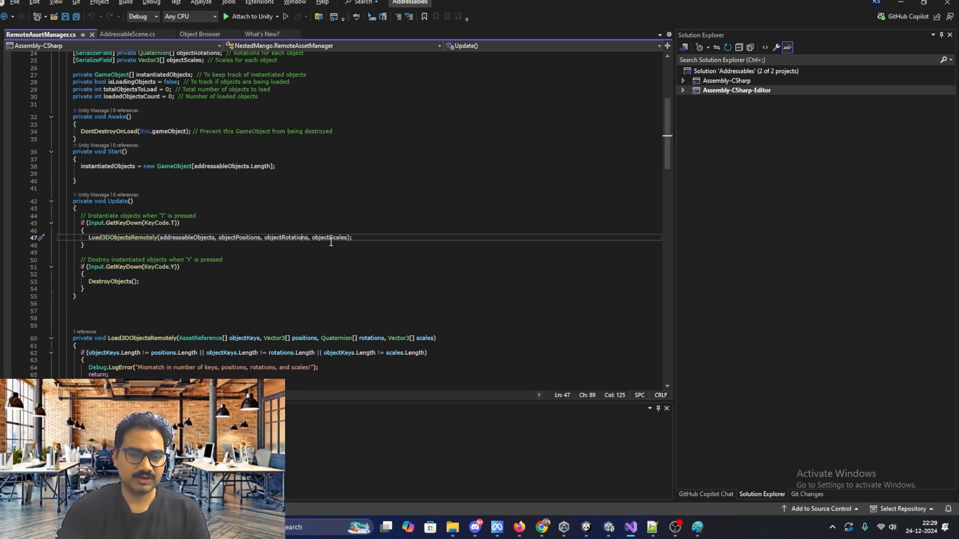
pyautogui.click(340, 241)
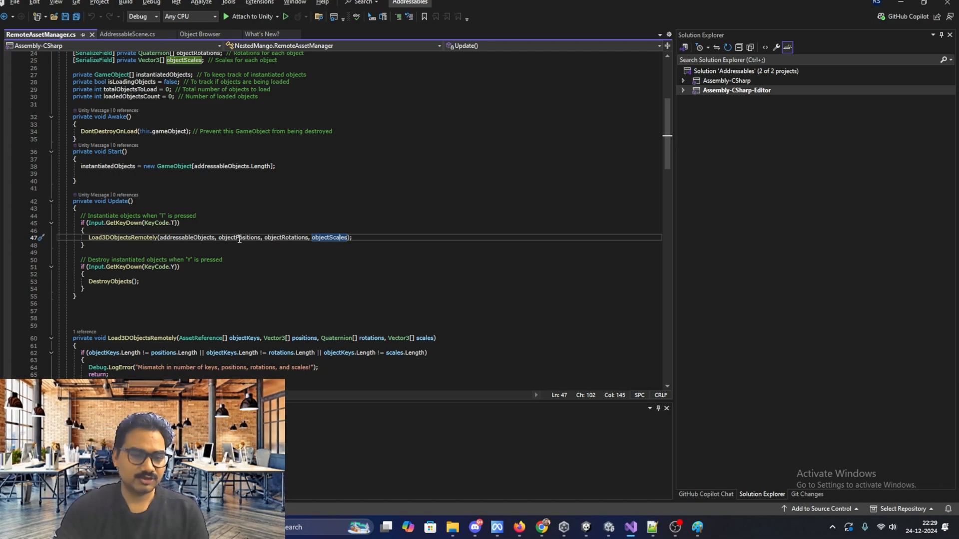
pyautogui.doubleClick(327, 239)
pyautogui.hotkey('shift', 'Down')
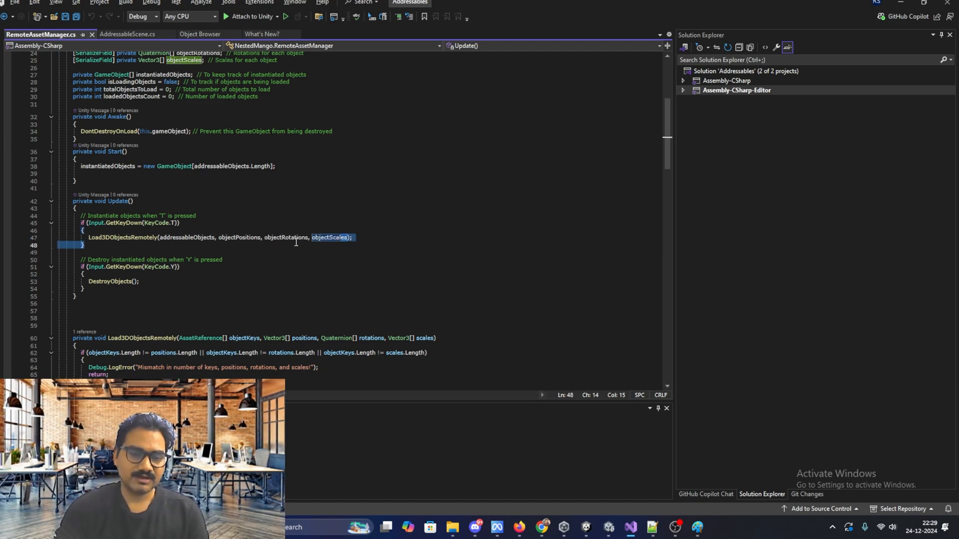
# - Review the addressable objects, positions, rotations and scales arguments again and highlight the whole KeyCode.T block in Update
pyautogui.click(191, 239)
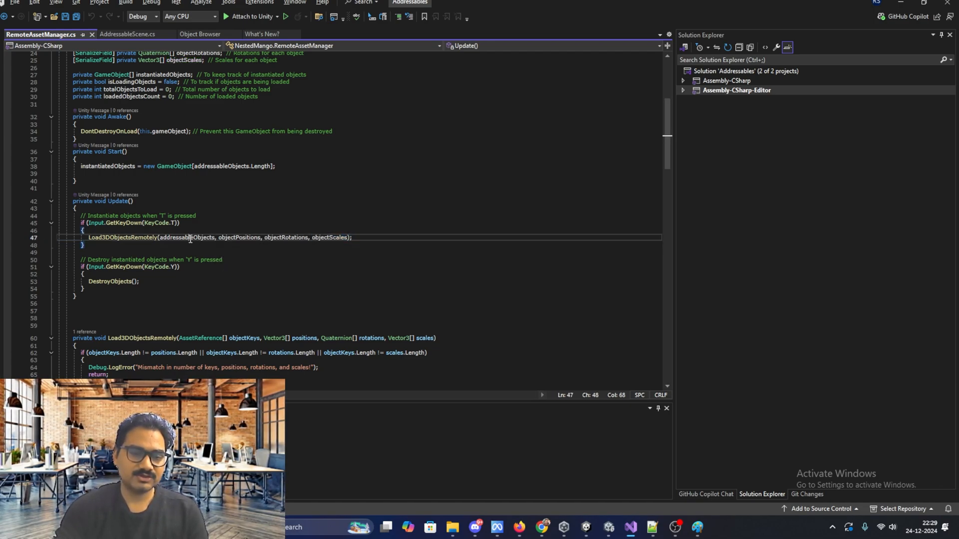
pyautogui.click(248, 238)
pyautogui.click(287, 239)
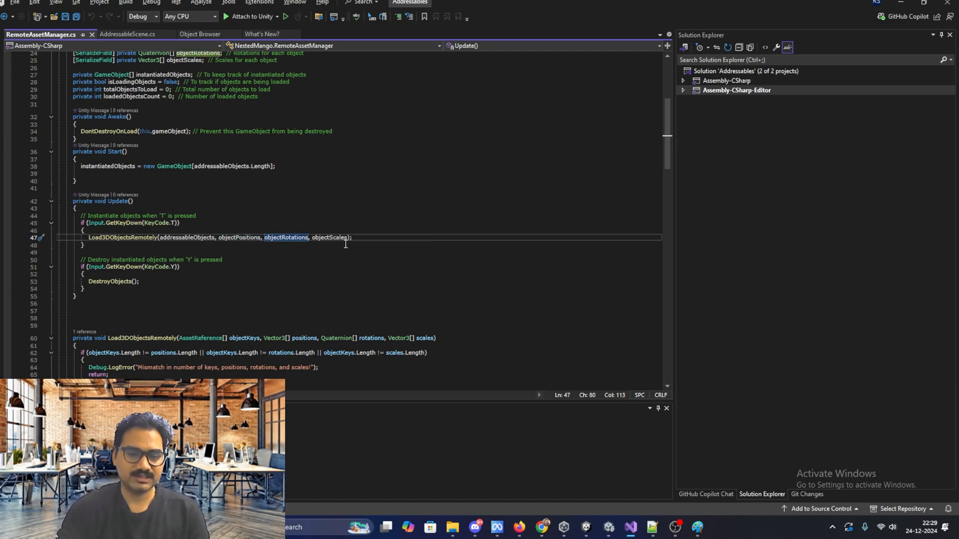
pyautogui.moveTo(345, 244); pyautogui.dragTo(339, 241)
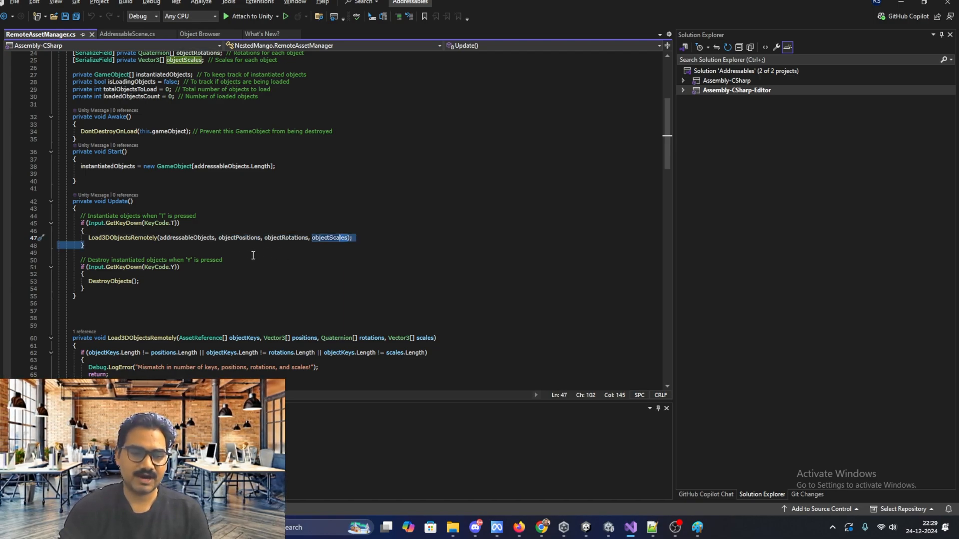
pyautogui.moveTo(83, 223); pyautogui.dragTo(120, 253)
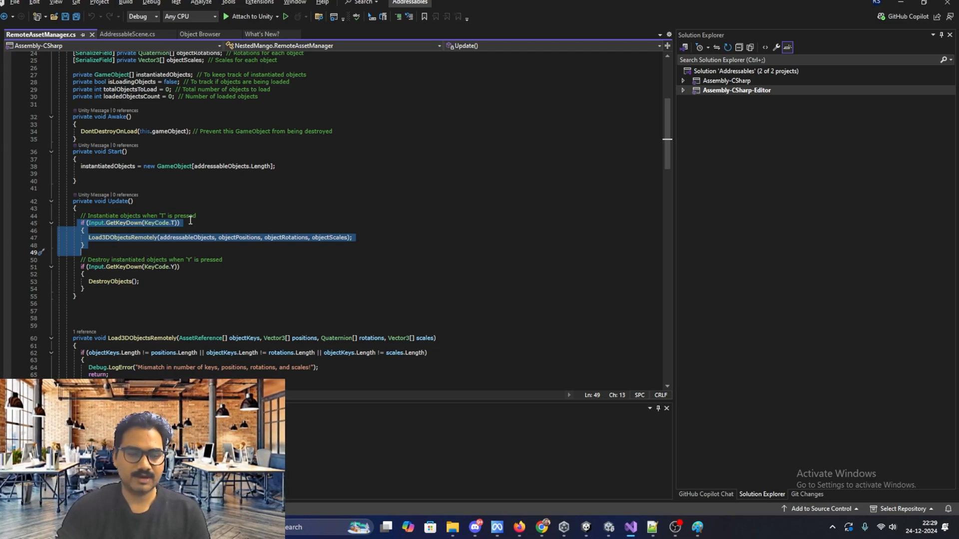
# - Examine the Load3DObjectsRemotely method, highlighting its code from the length checks to the LoadAssetAsync loop, and mark the UpdateDownloadUI call
pyautogui.scroll(-3, 204, 203)
pyautogui.scroll(-4, 76, 304)
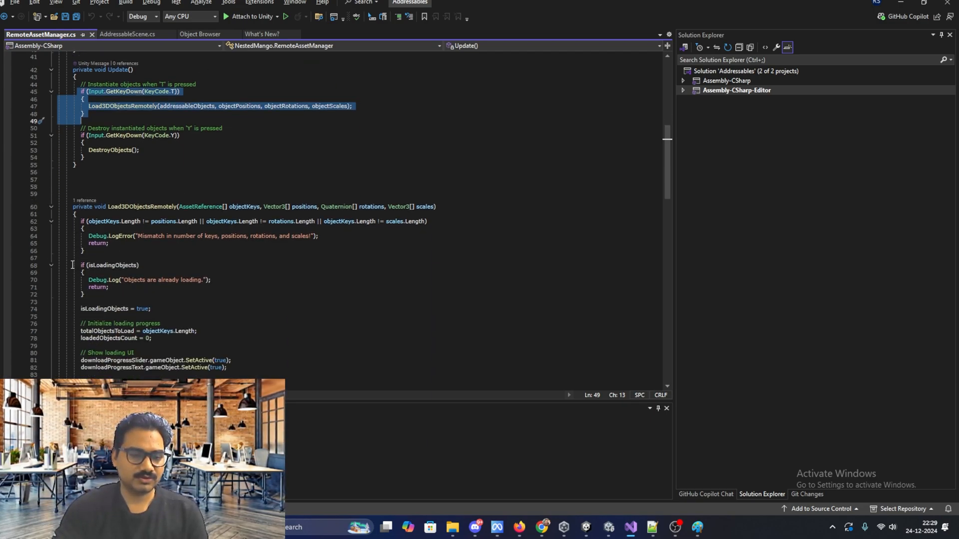
pyautogui.moveTo(67, 161); pyautogui.dragTo(280, 382)
pyautogui.scroll(-8, 229, 348)
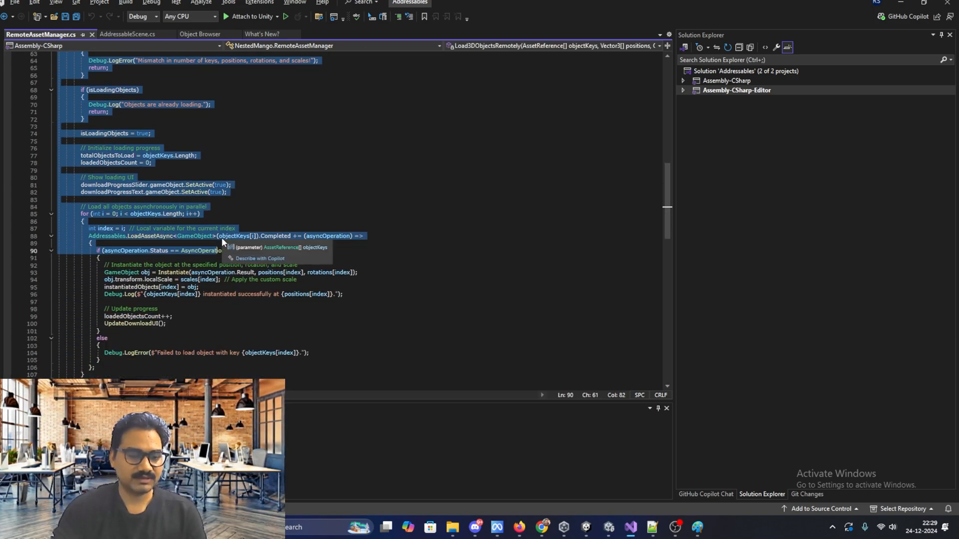
pyautogui.click(156, 280)
pyautogui.scroll(2, 130, 209)
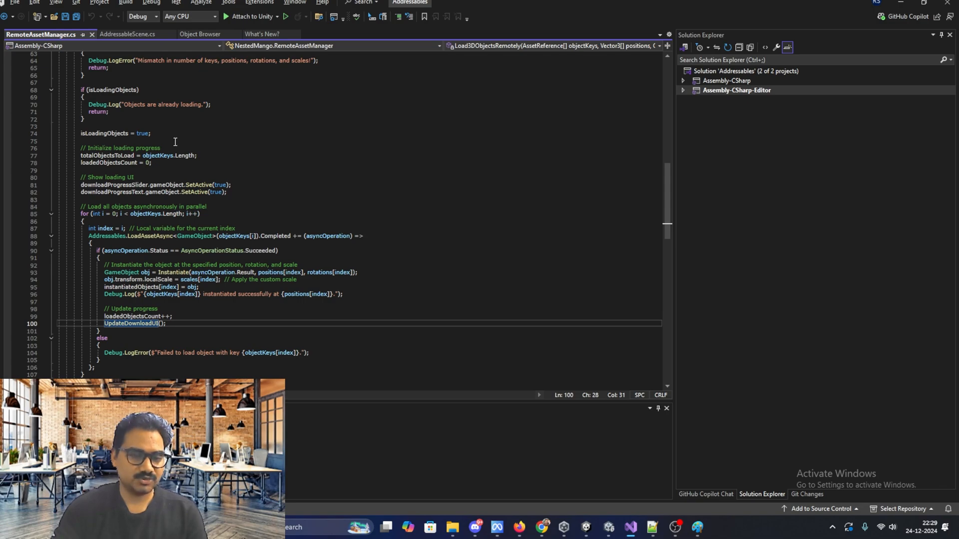
# - Read through the DestroyObjects method and highlight the whole UpdateDownloadUI method at the end of the script
pyautogui.scroll(-8, 175, 142)
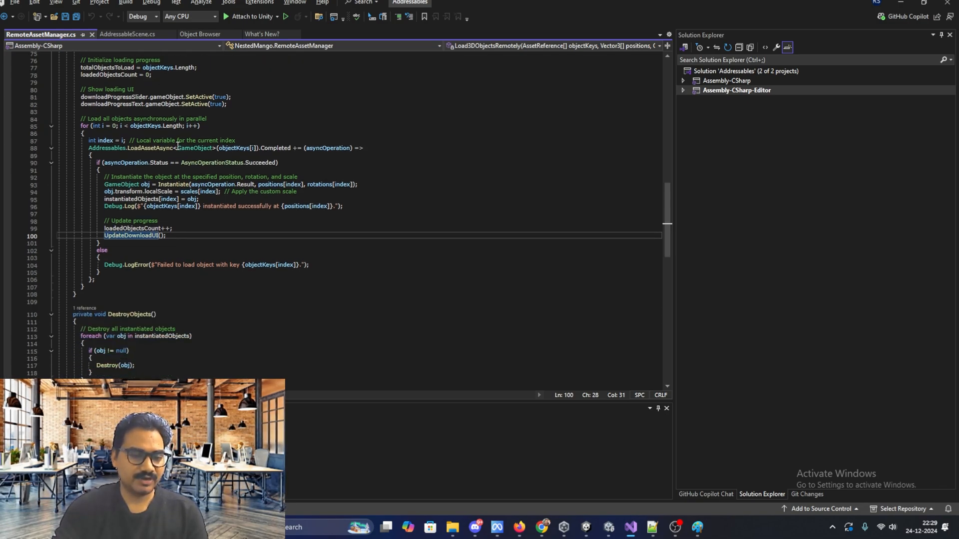
pyautogui.scroll(-3, 178, 149)
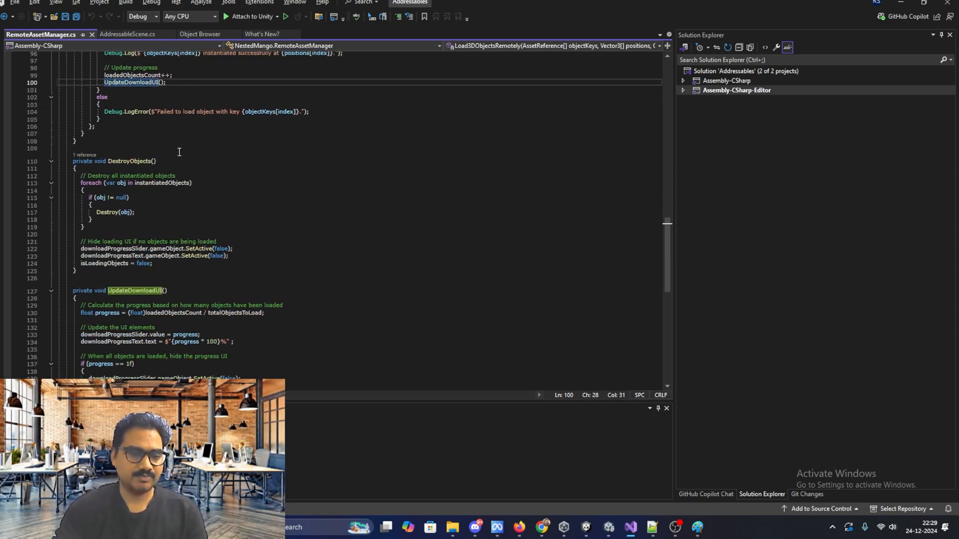
pyautogui.scroll(-5, 179, 152)
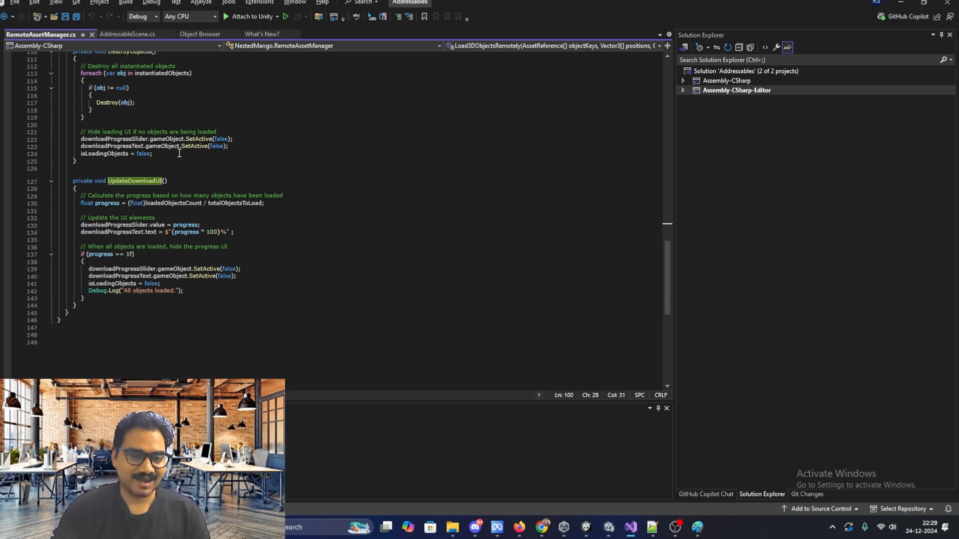
pyautogui.scroll(8, 179, 153)
pyautogui.scroll(-8, 180, 154)
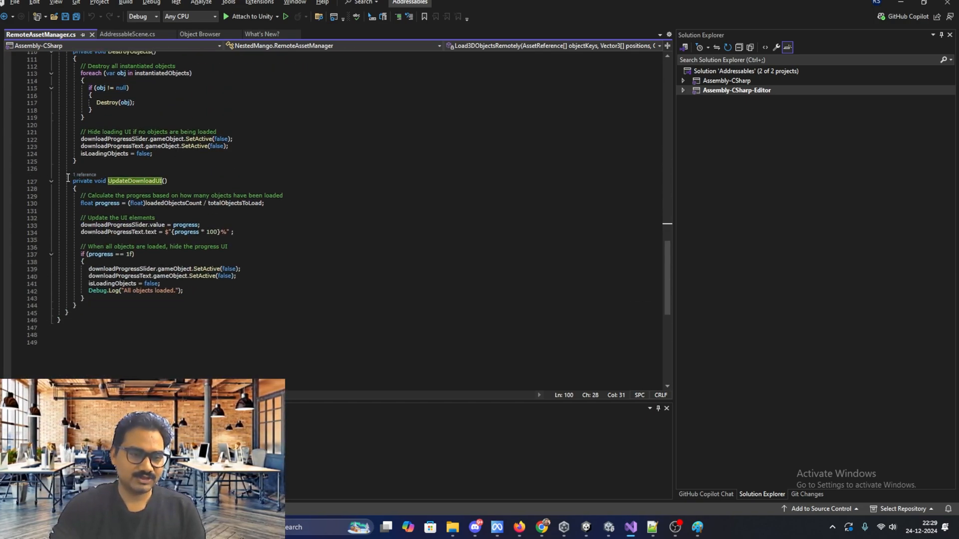
pyautogui.moveTo(65, 181); pyautogui.dragTo(162, 313)
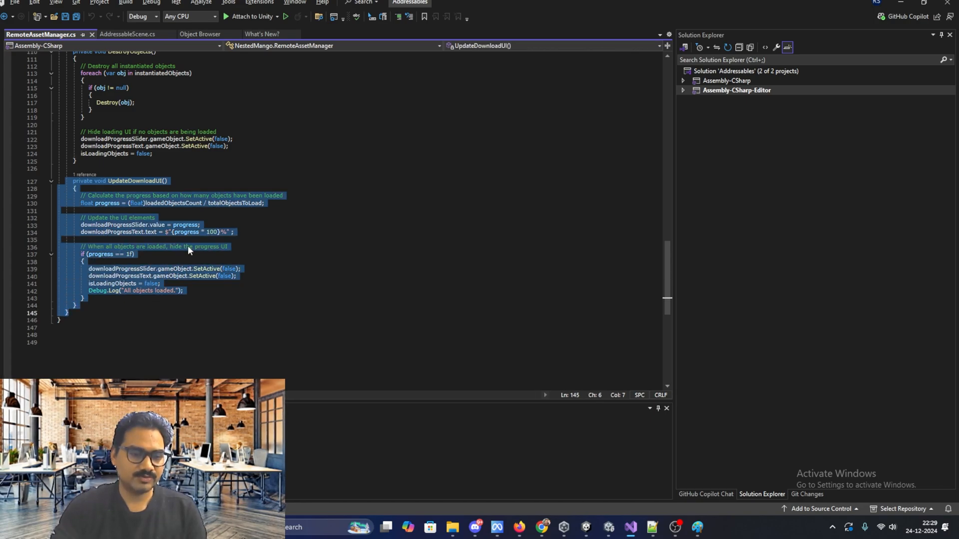
# - Review the RemoteAssetManager script again from the asynchronous loading loop back through Update to the field declarations and using directives
pyautogui.scroll(13, 189, 250)
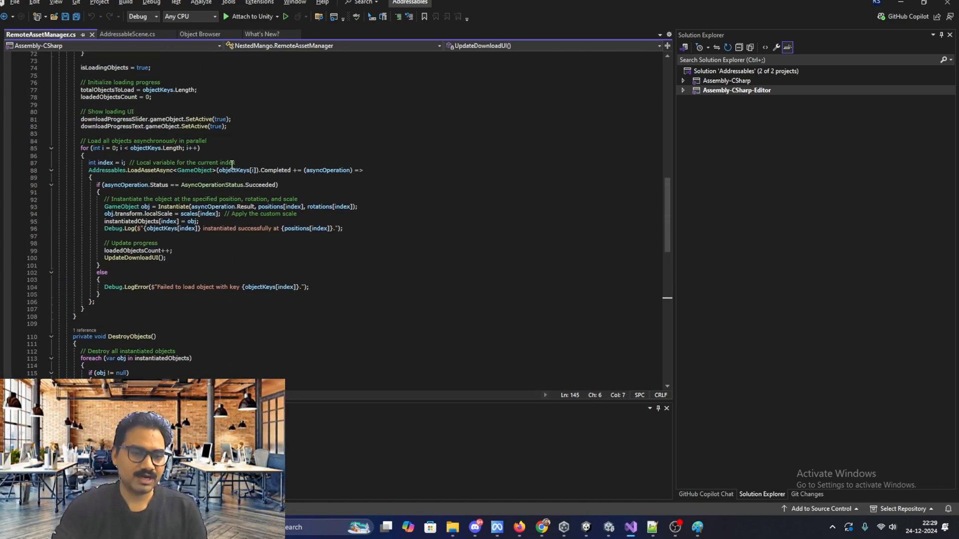
pyautogui.scroll(2, 232, 164)
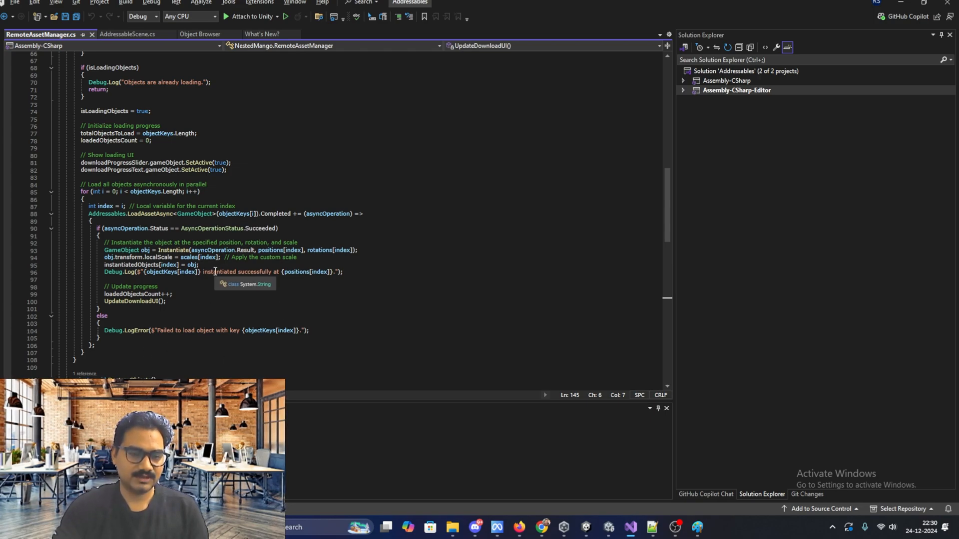
pyautogui.scroll(4, 215, 271)
pyautogui.scroll(16, 215, 271)
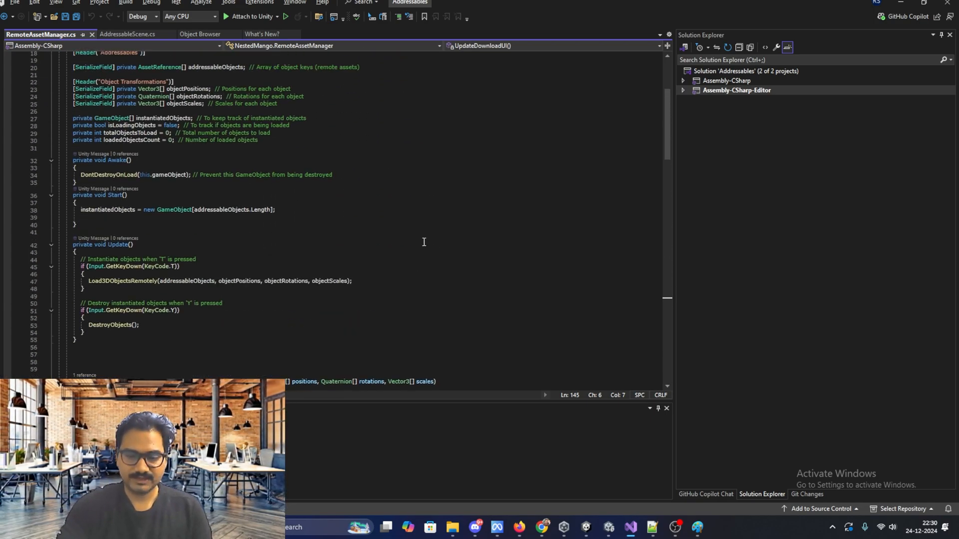
pyautogui.scroll(2, 398, 219)
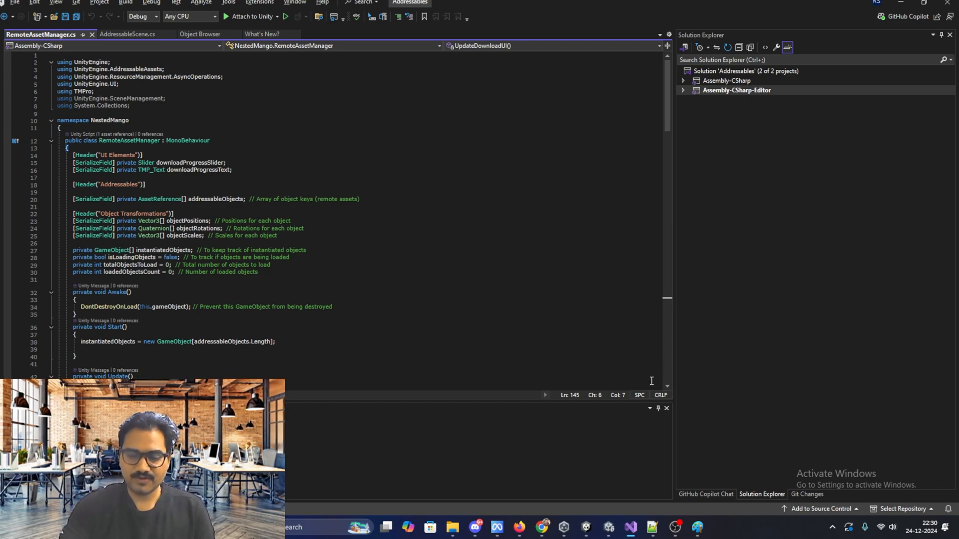
# - Switch to Unity, show the general channel of the Nested Mango server in Discord, and return to AddressablesScene in Unity
pyautogui.click(608, 525)
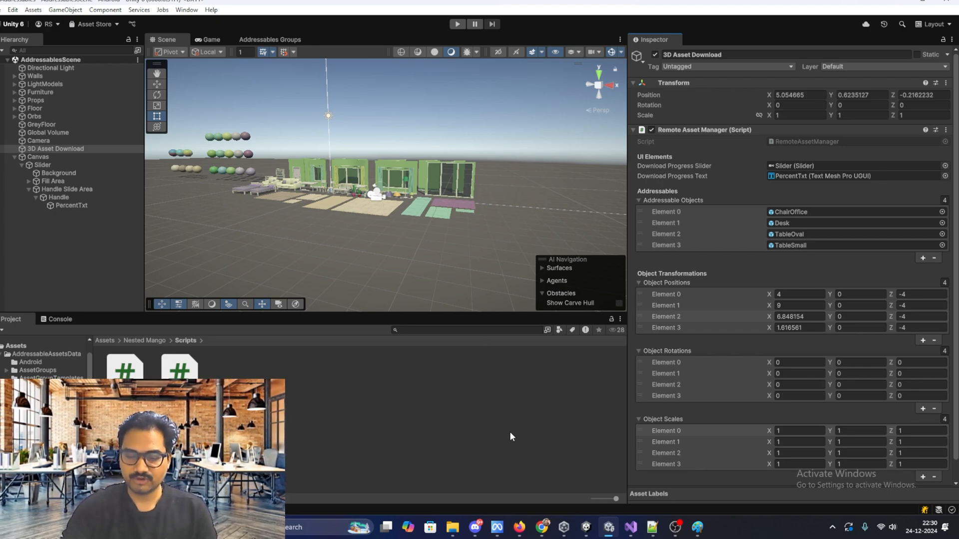
pyautogui.click(475, 527)
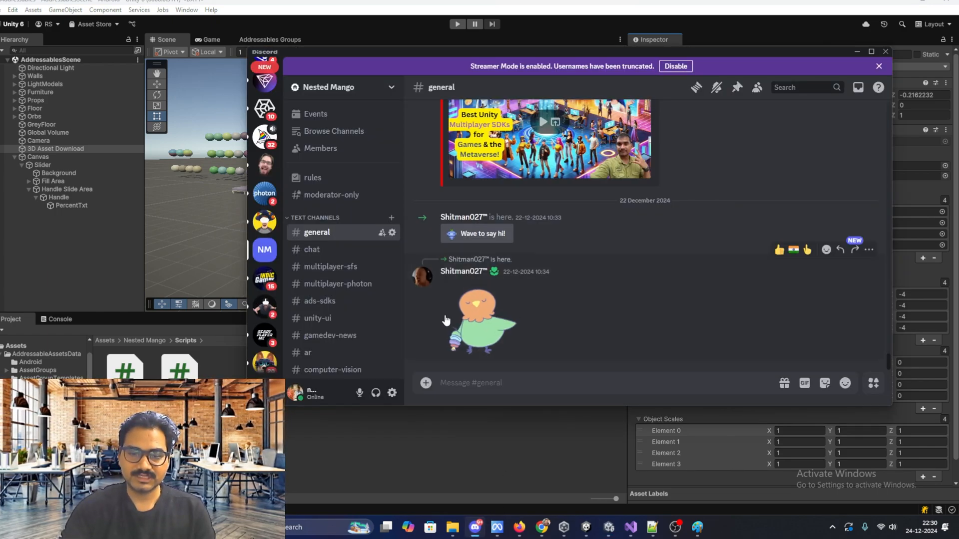
pyautogui.click(607, 529)
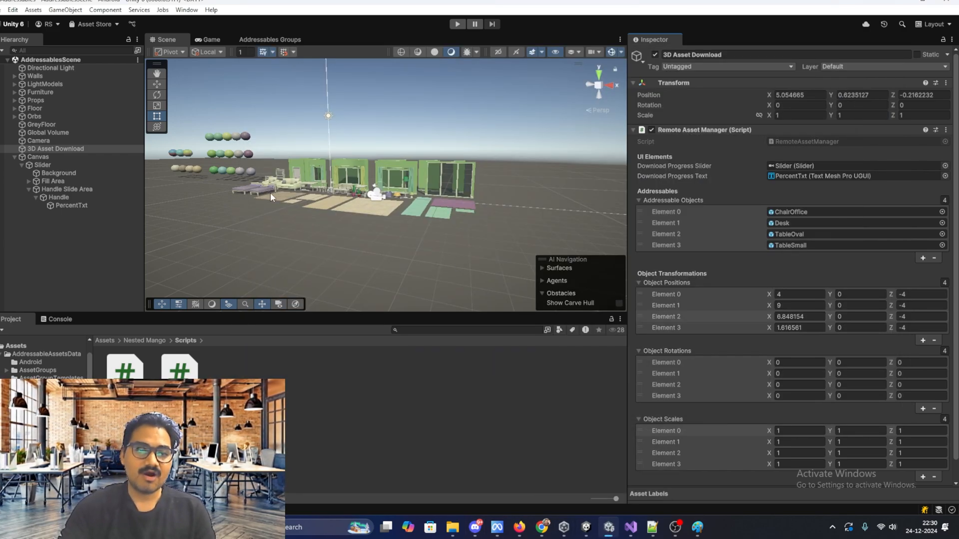